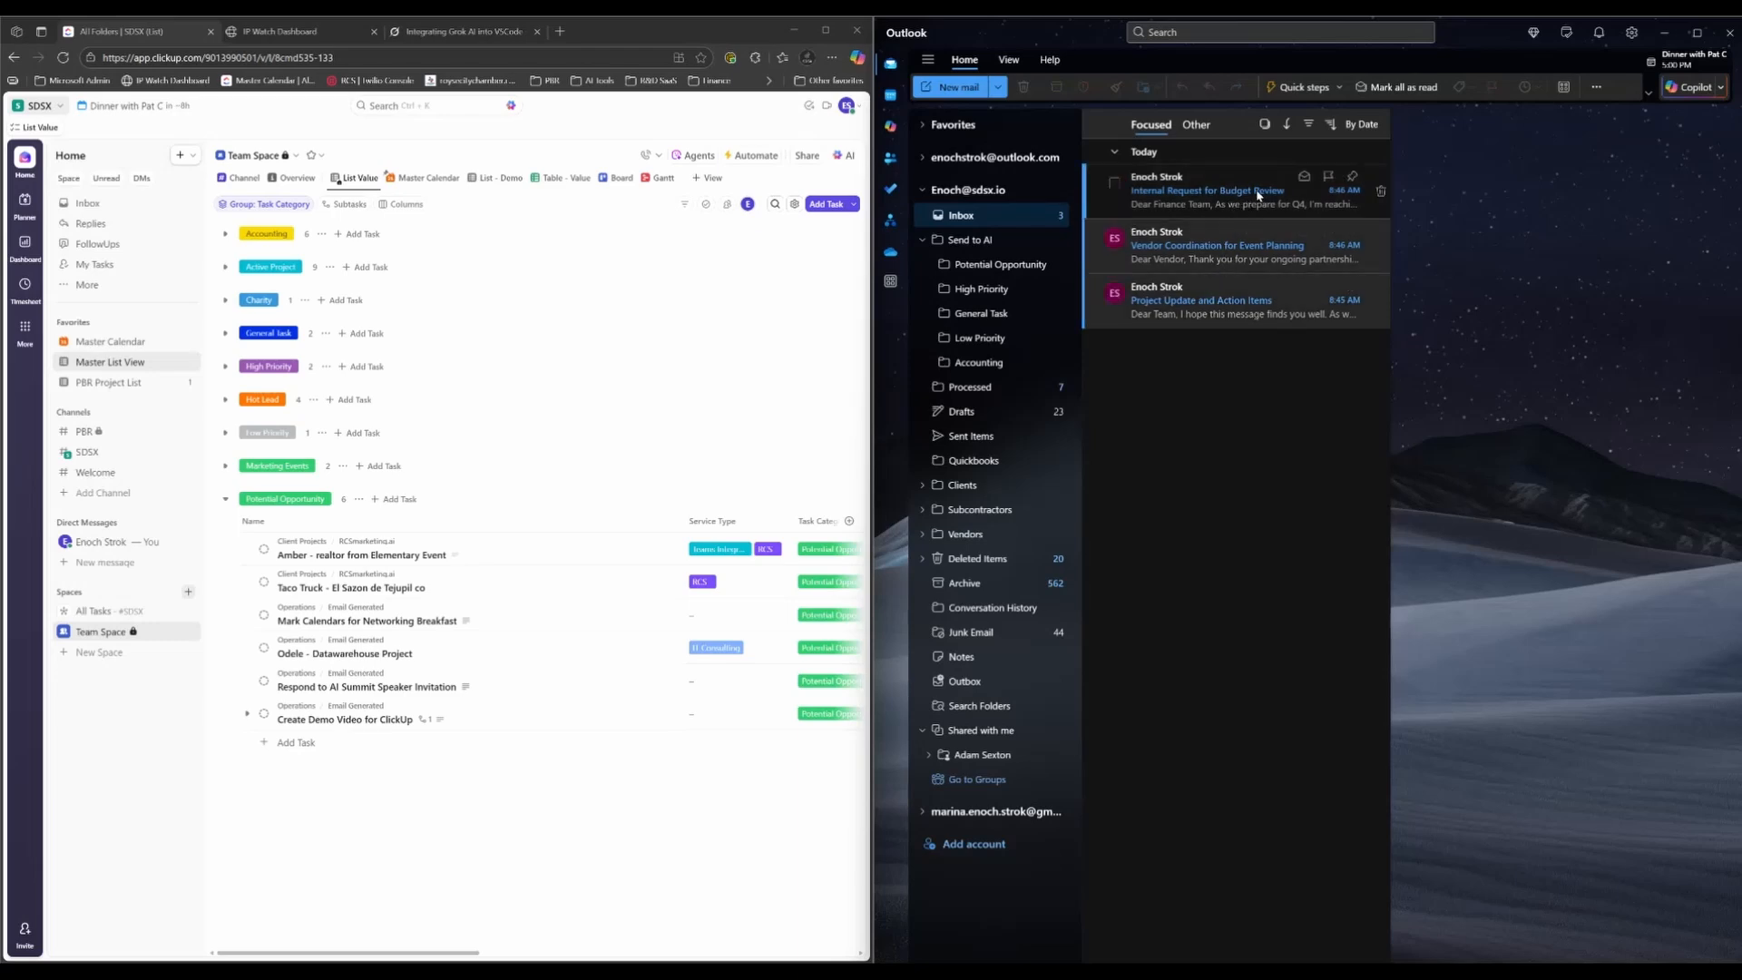
- Flag and pin the Internal Request for Budget Review and Vendor Coordination for Event Planning emails in the inbox
left_click(1328, 177)
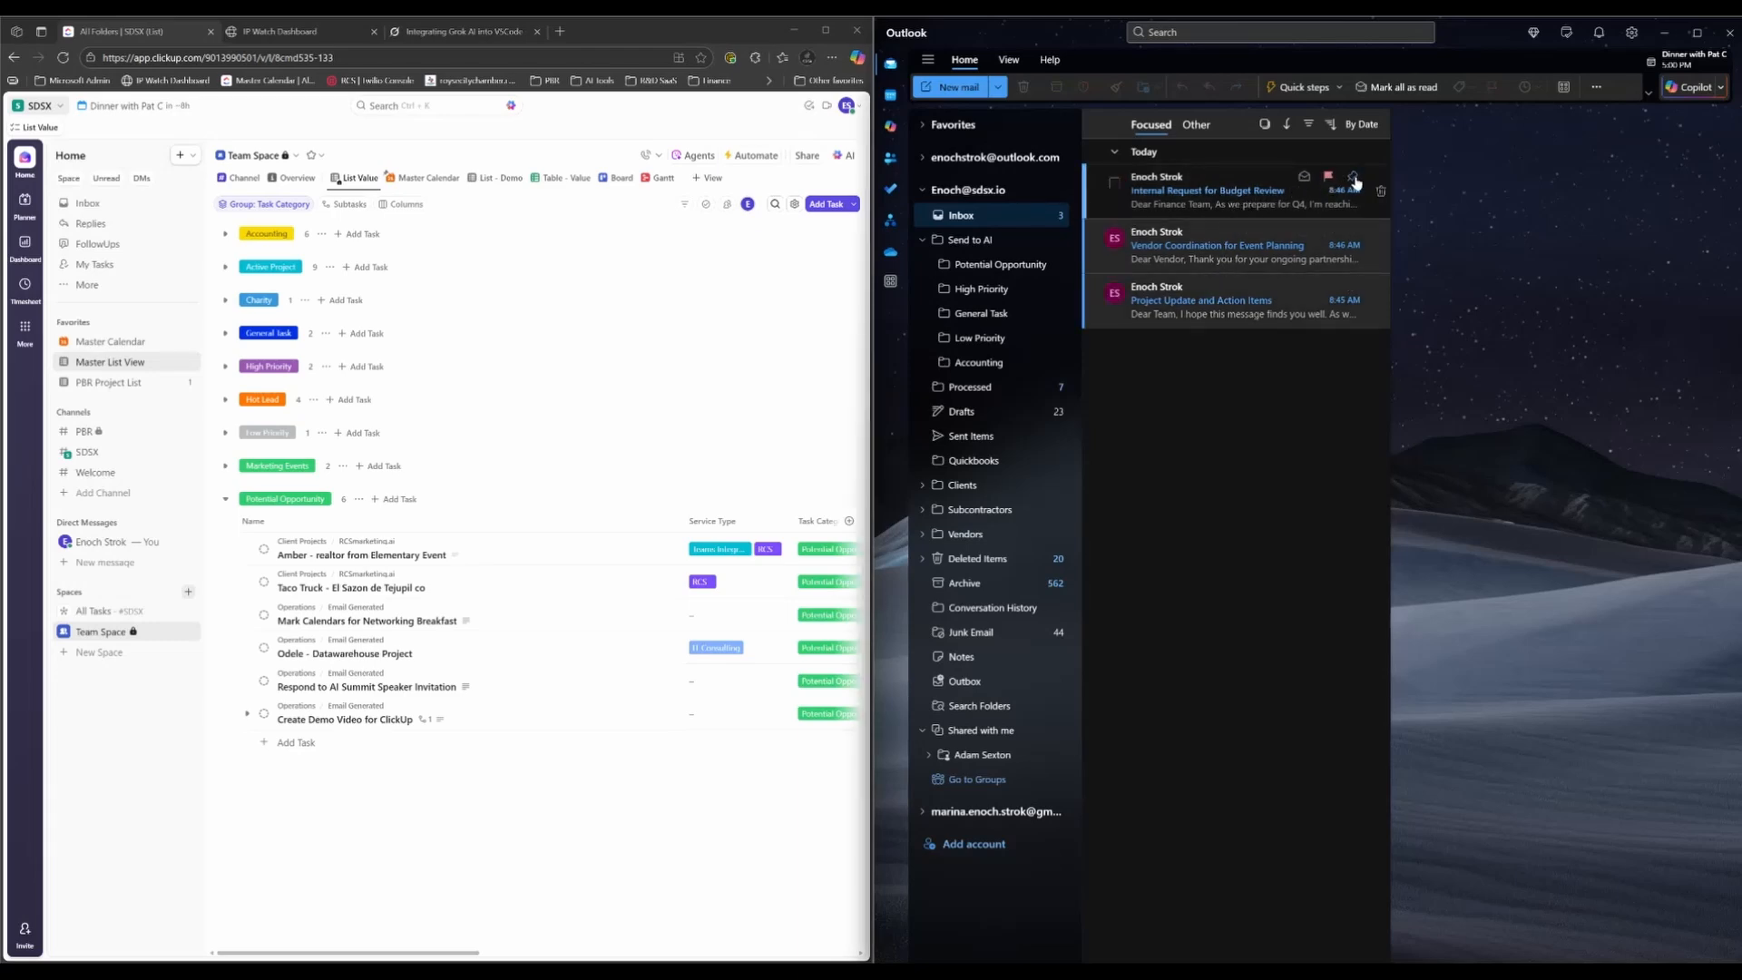
left_click(1353, 177)
left_click(1353, 259)
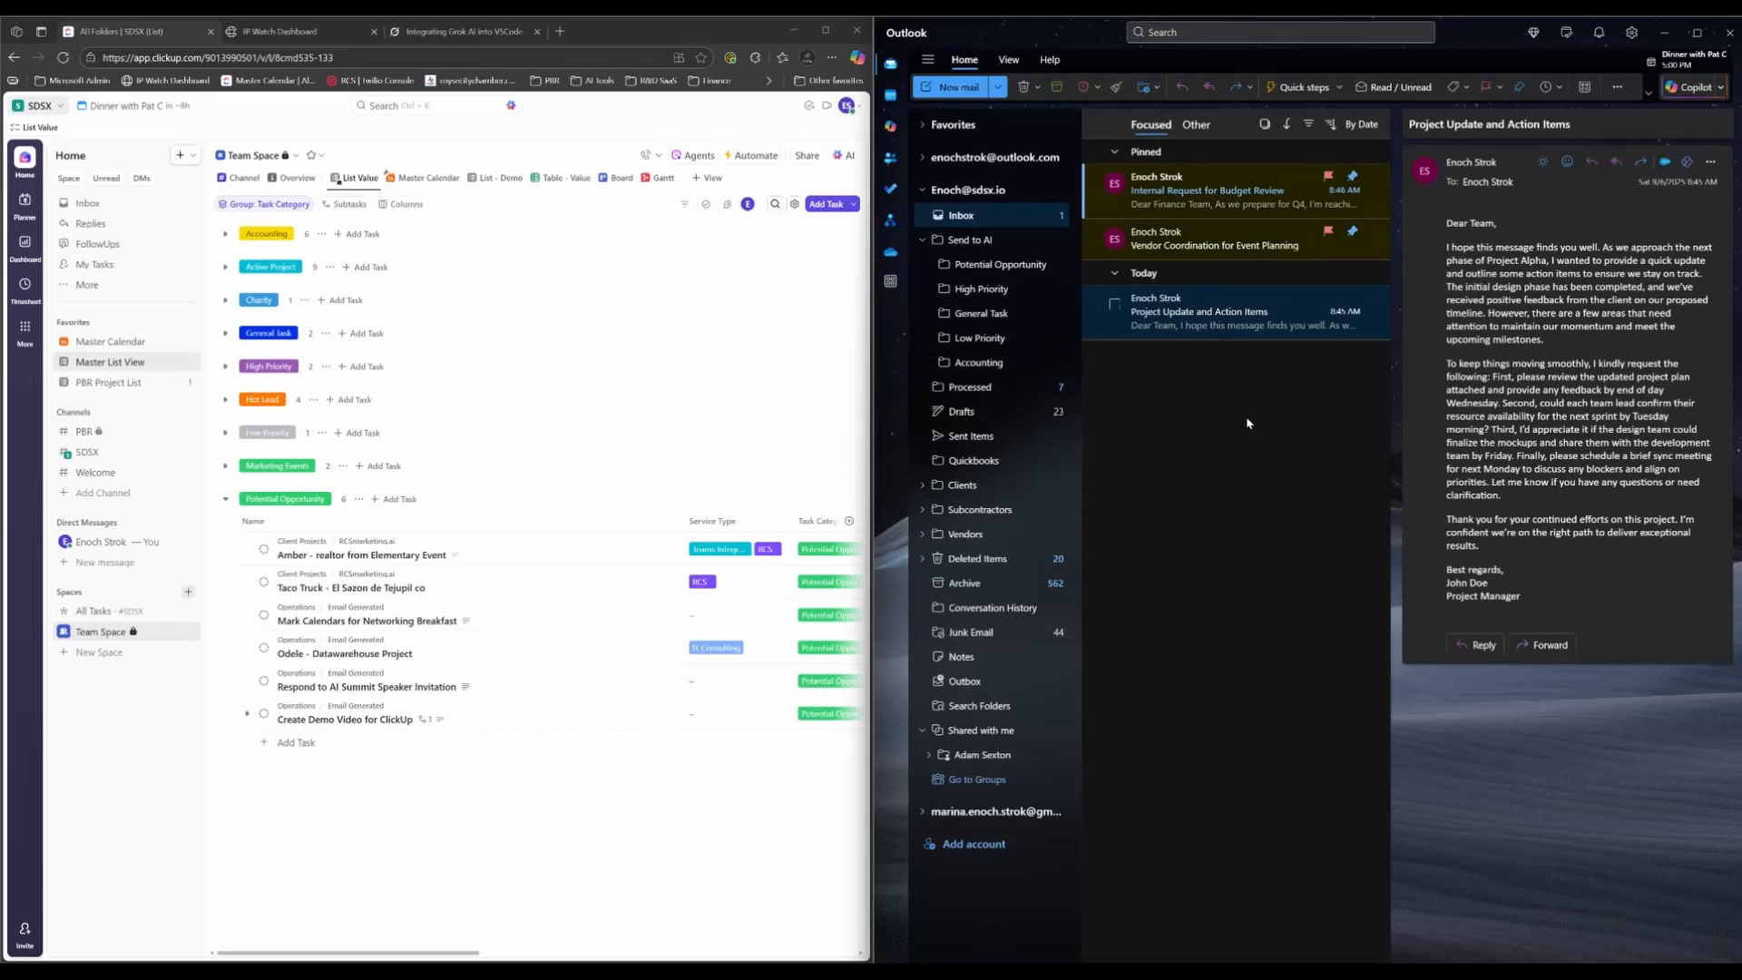
- File the budget review email in Accounting, the vendor coordination email in Potential Opportunity, and the project update email in High Priority
left_click(1180, 243)
left_click(1179, 186)
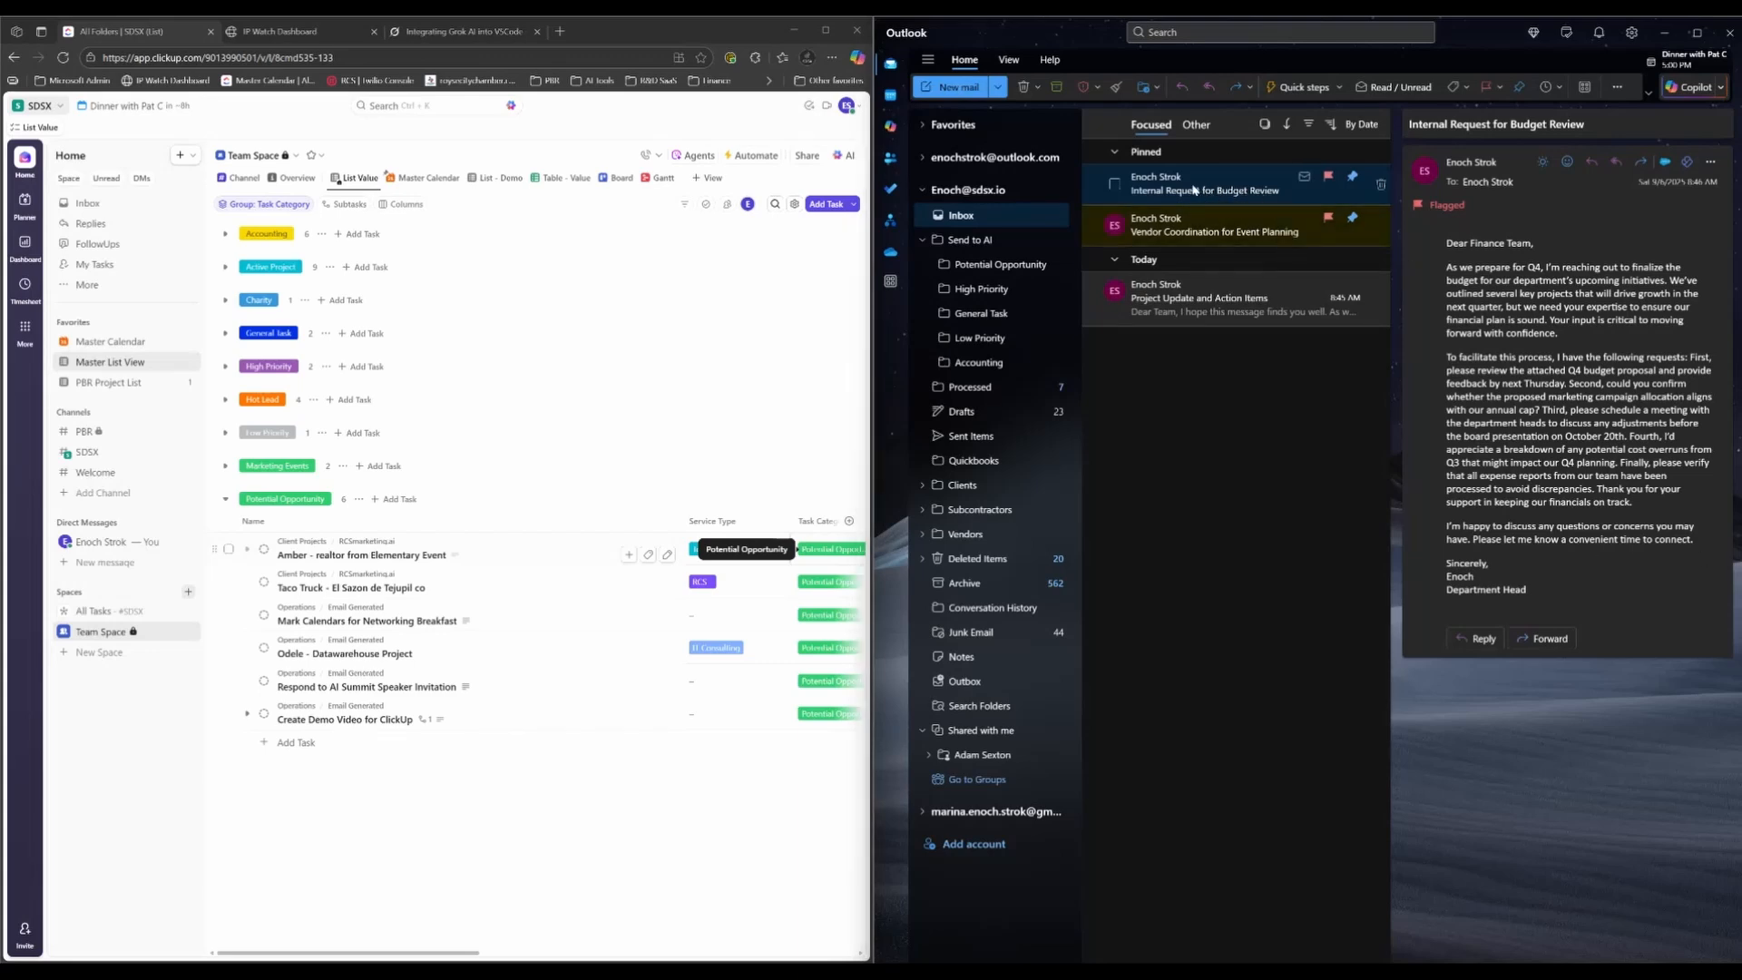
left_click_drag(992, 362, 991, 362)
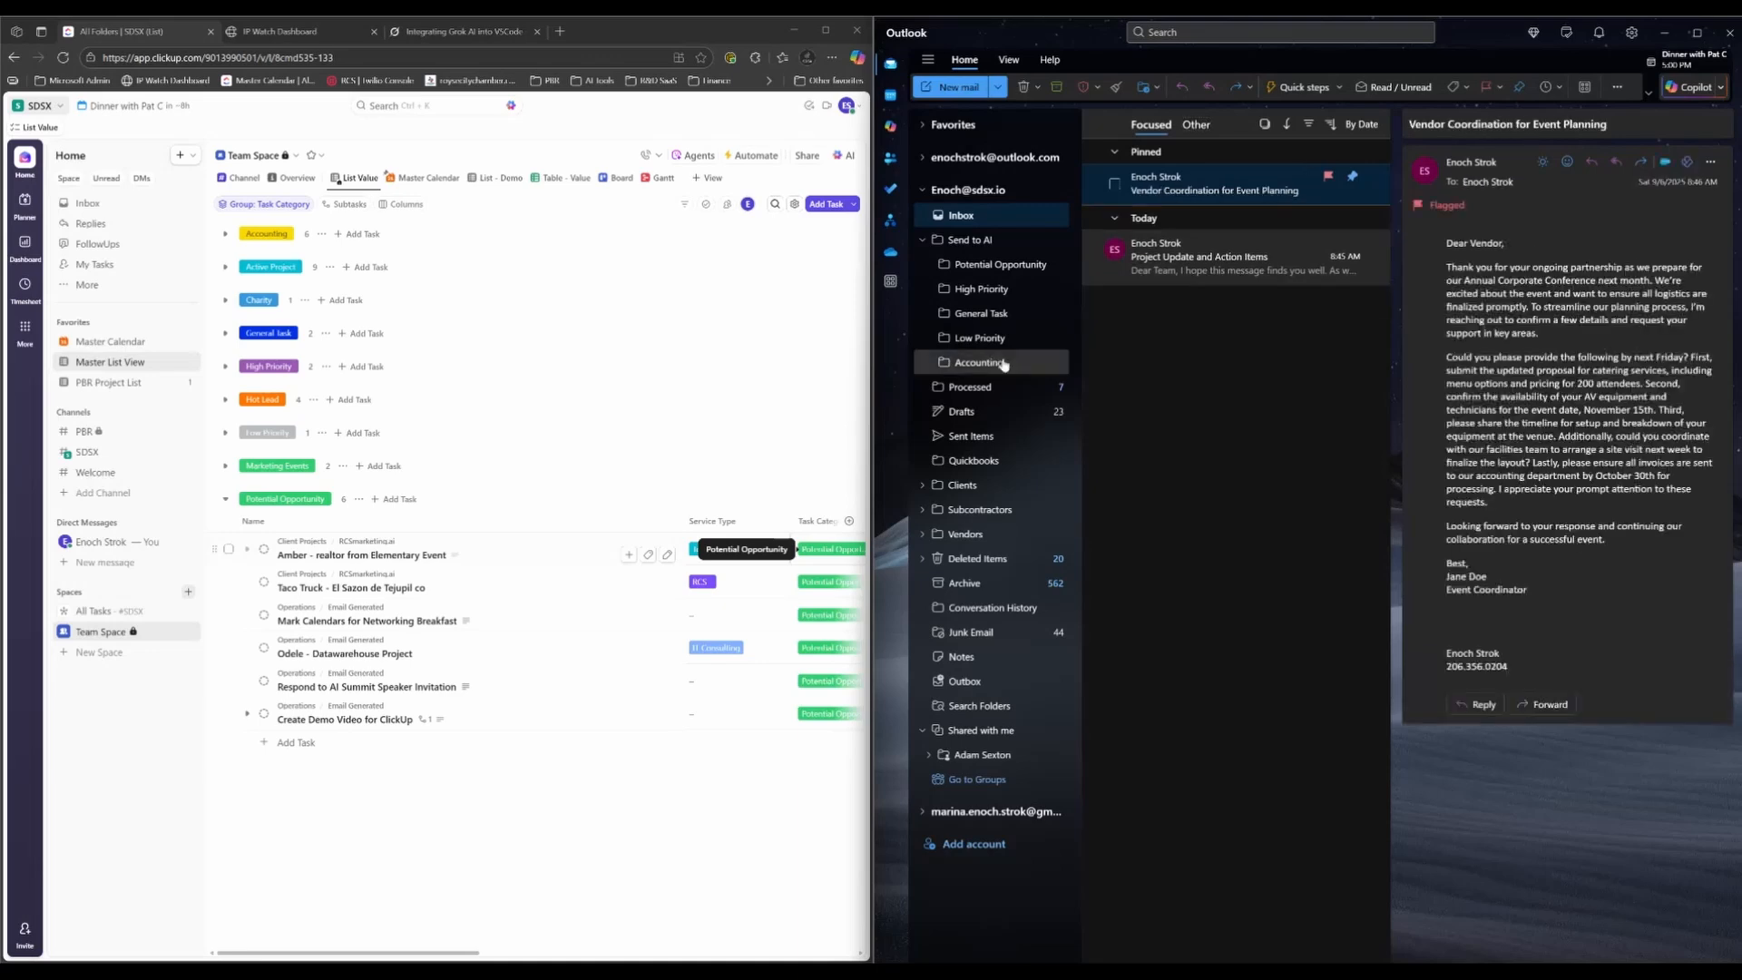
left_click_drag(1216, 190, 1015, 274)
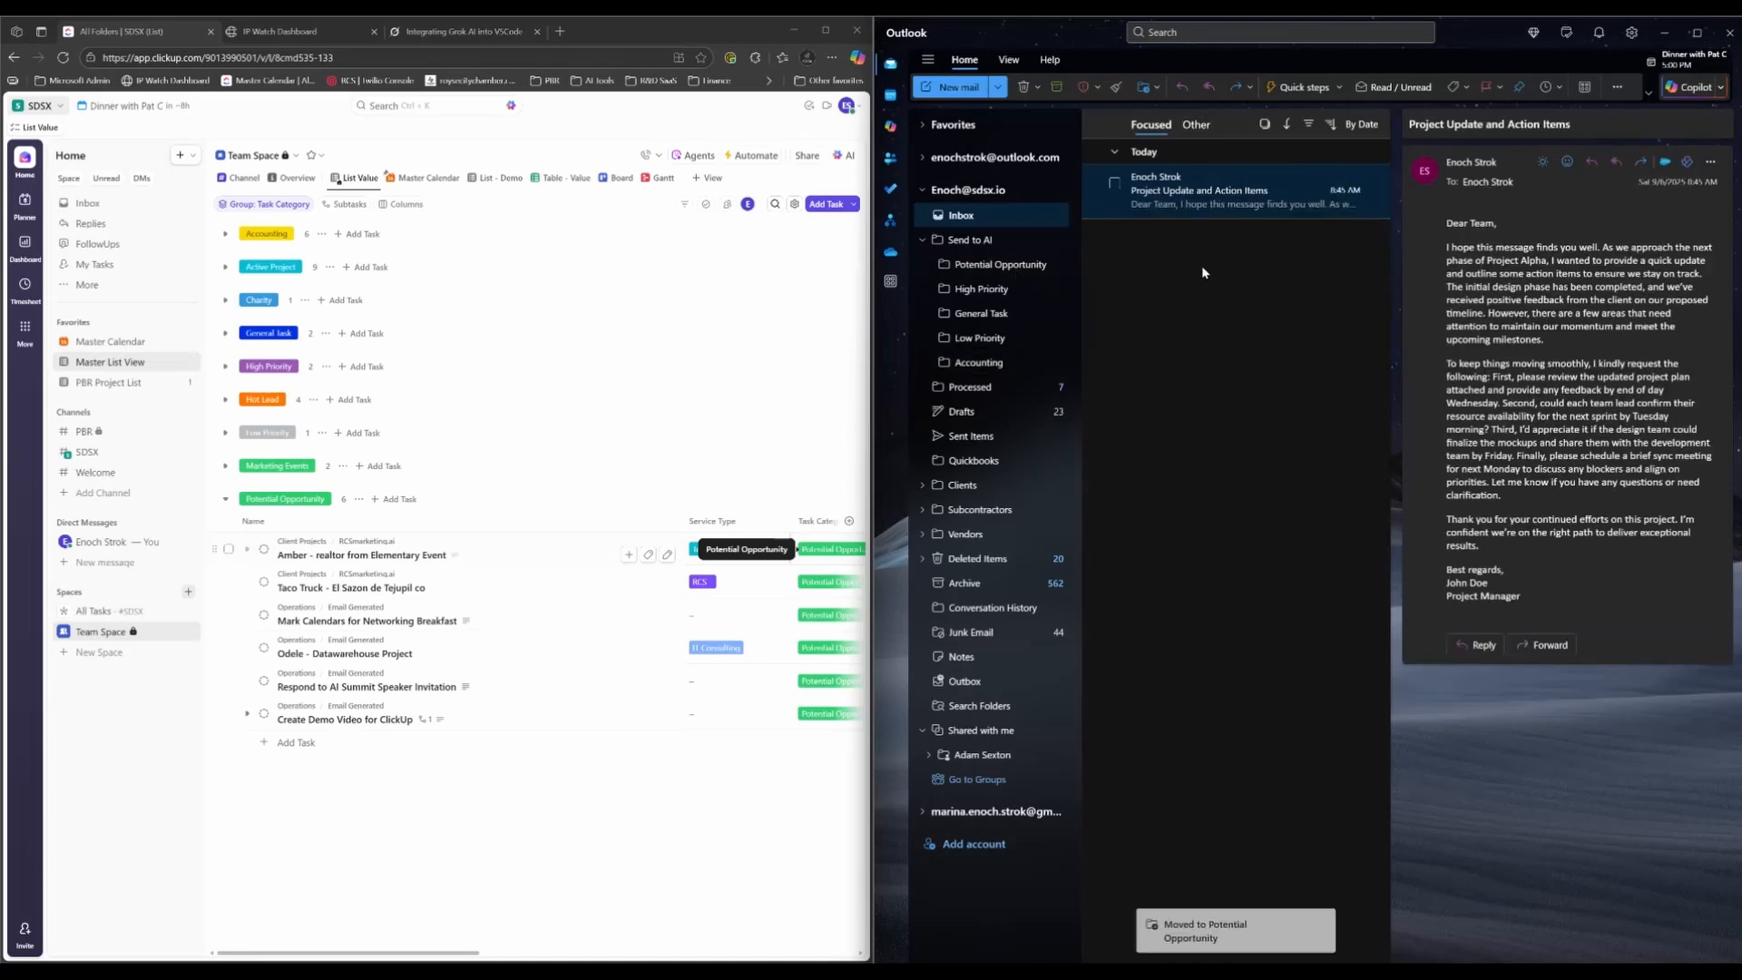
left_click_drag(1198, 195, 997, 293)
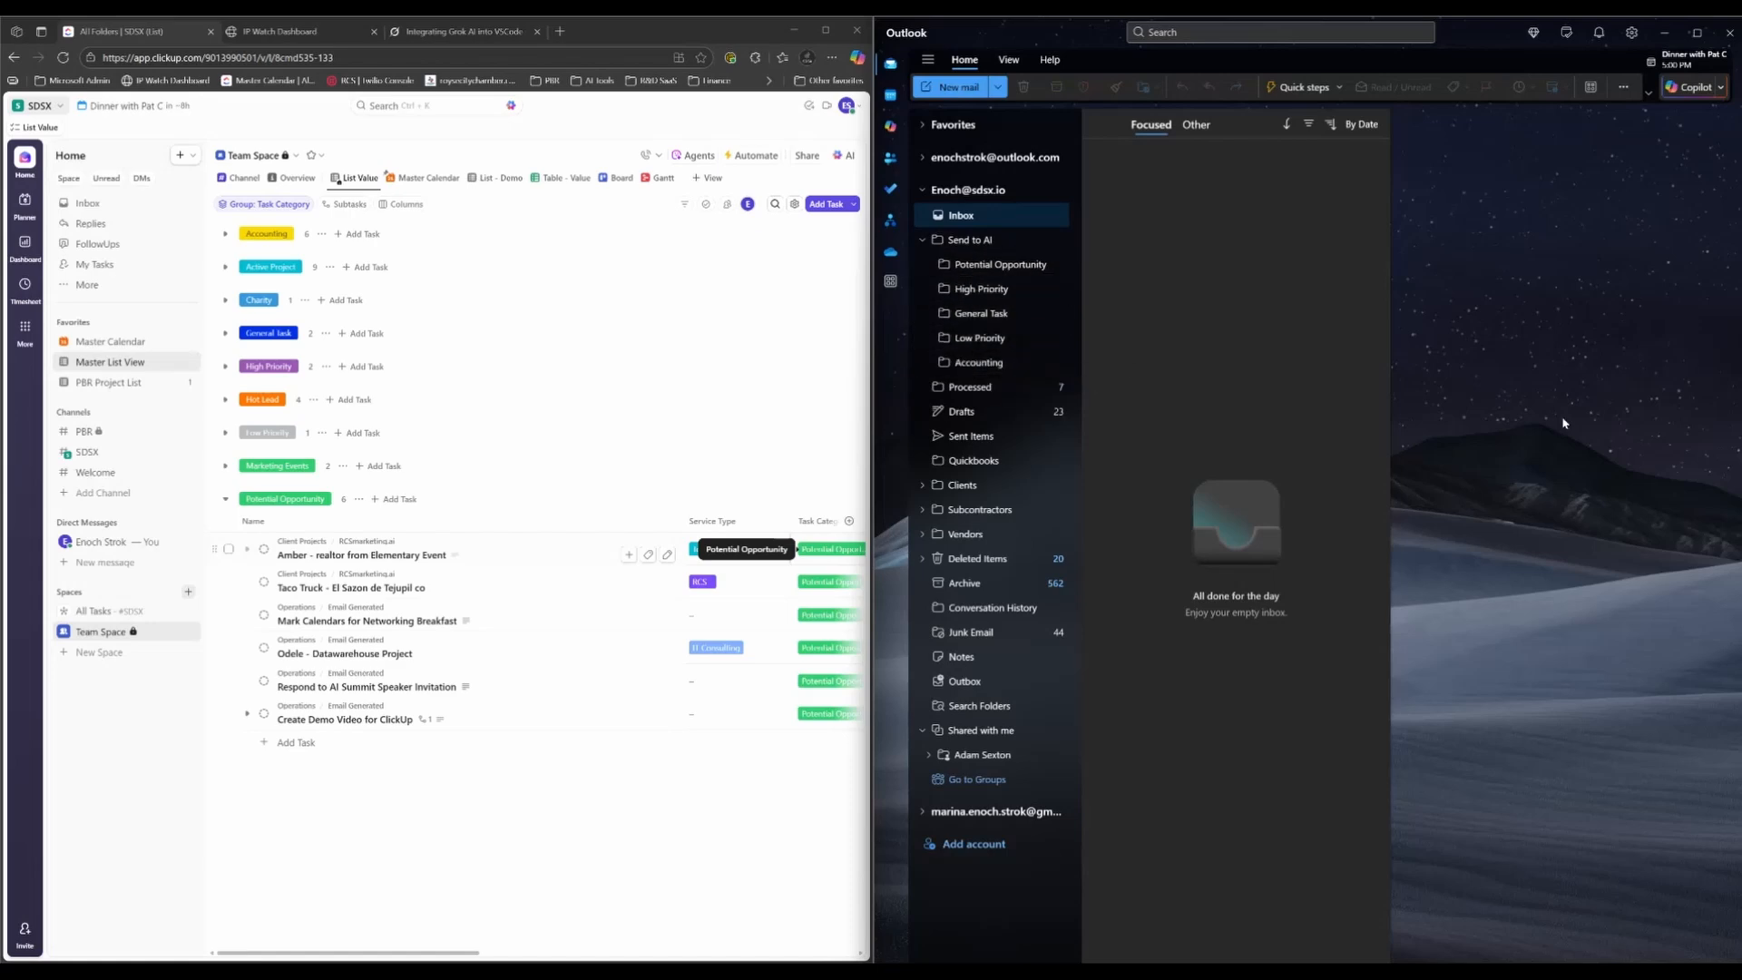
- Switch to n8n, execute the SDSX Email to Task workflow, and minimize its window
left_click_drag(1741, 319, 1072, 272)
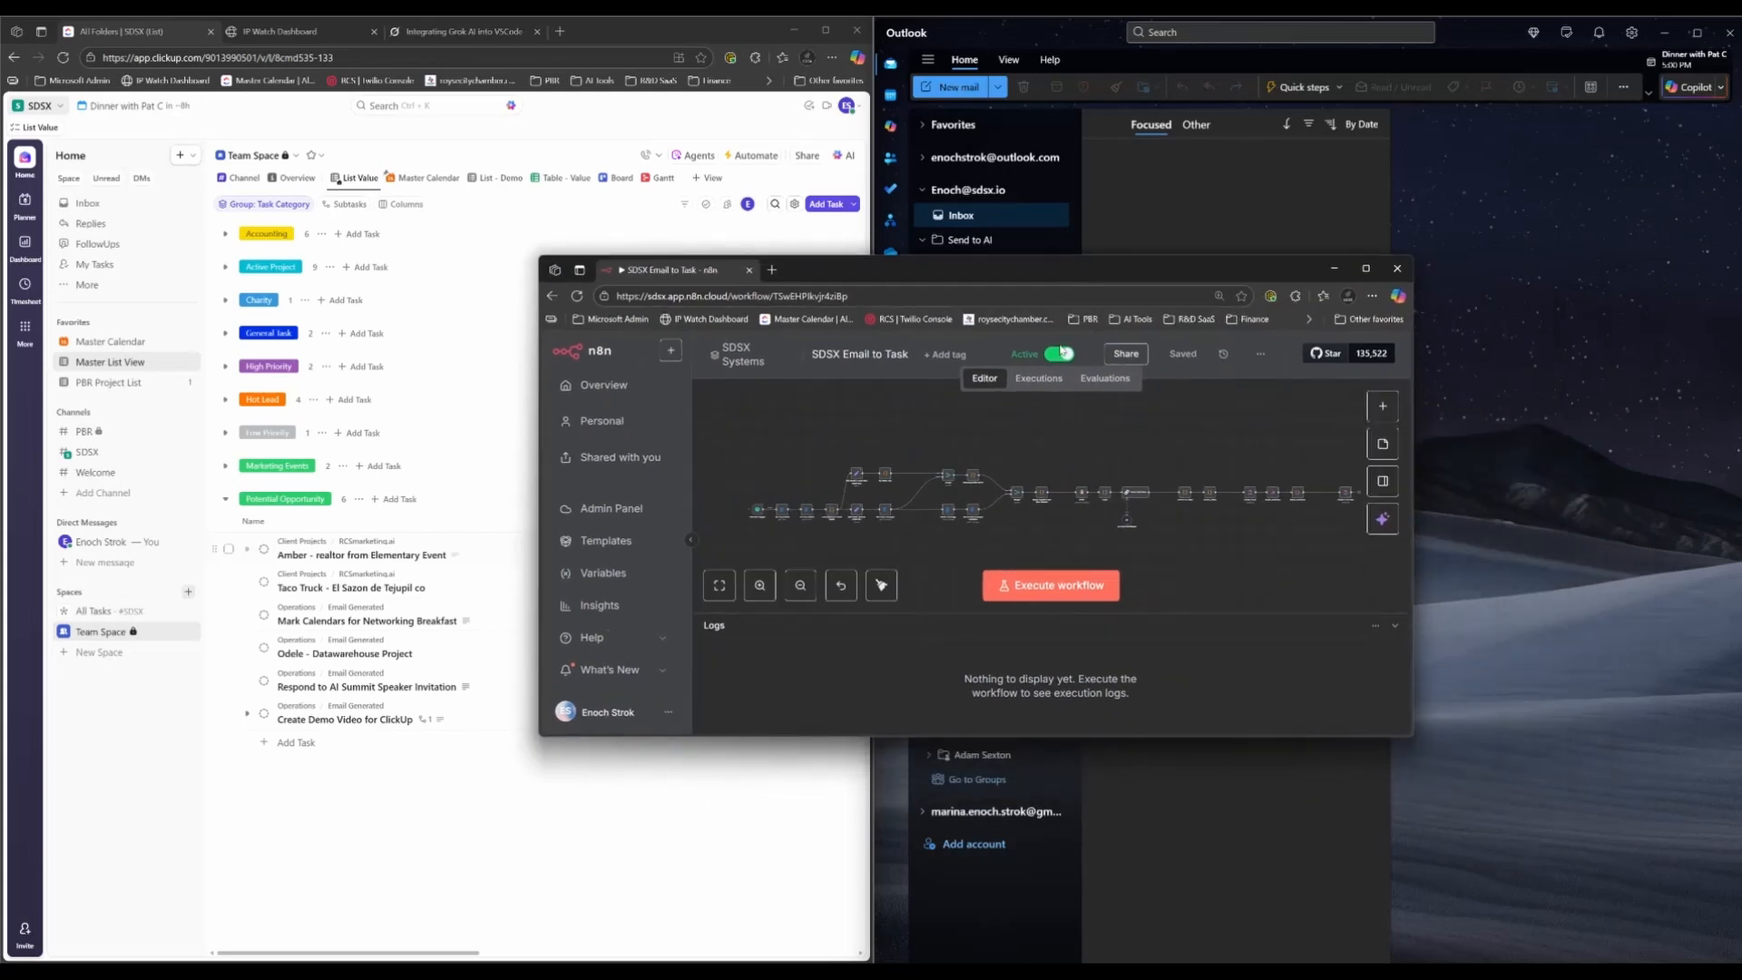
key("ctrl+Return")
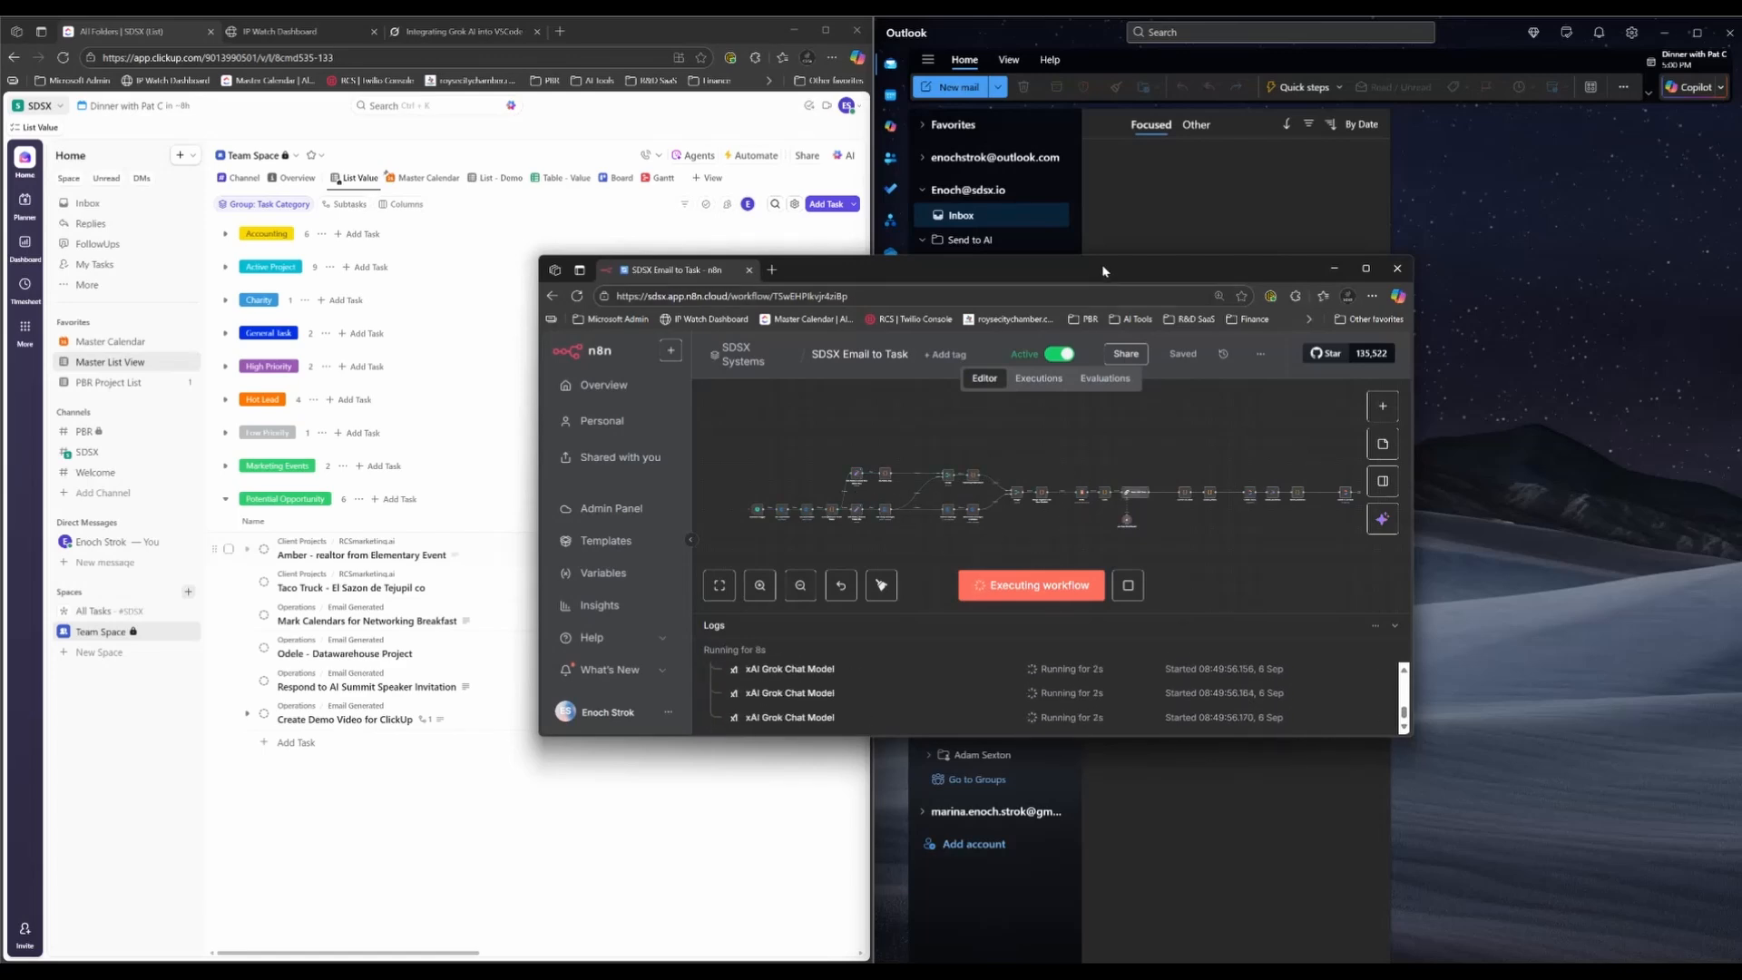
left_click(1334, 267)
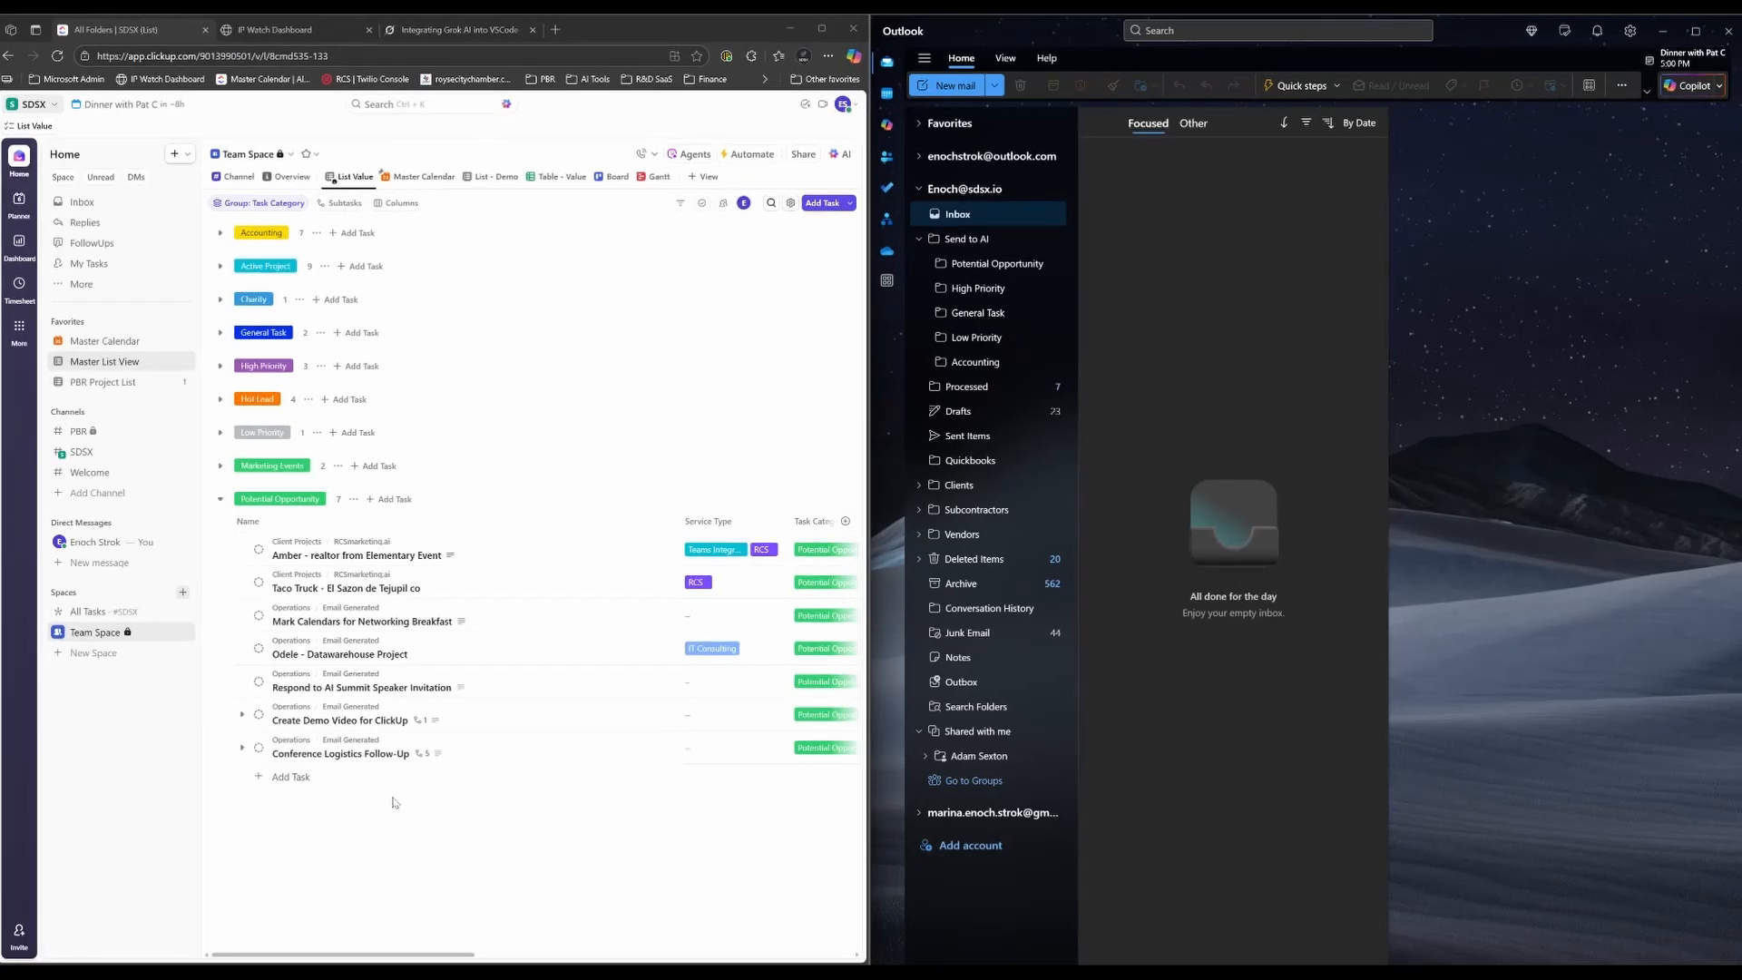
- Expand the subtasks of Conference Logistics Follow-Up in ClickUp, open the task, and review its full description and custom fields
left_click(242, 748)
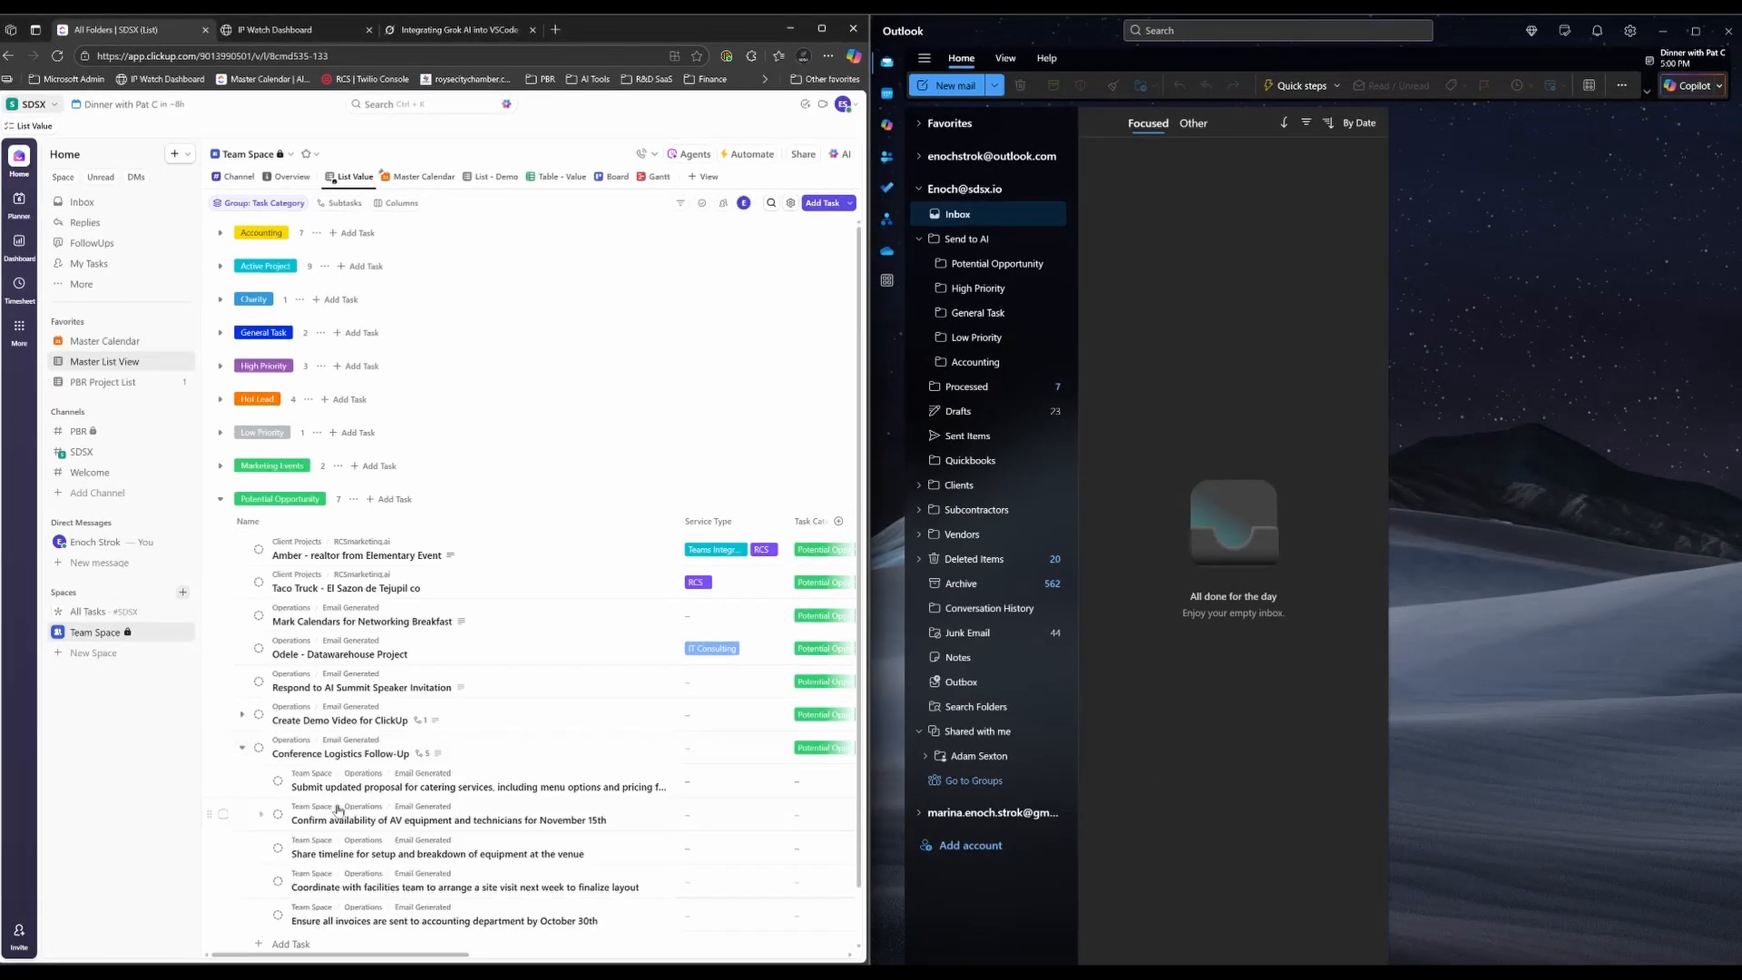
scroll(345, 812, "down", 1)
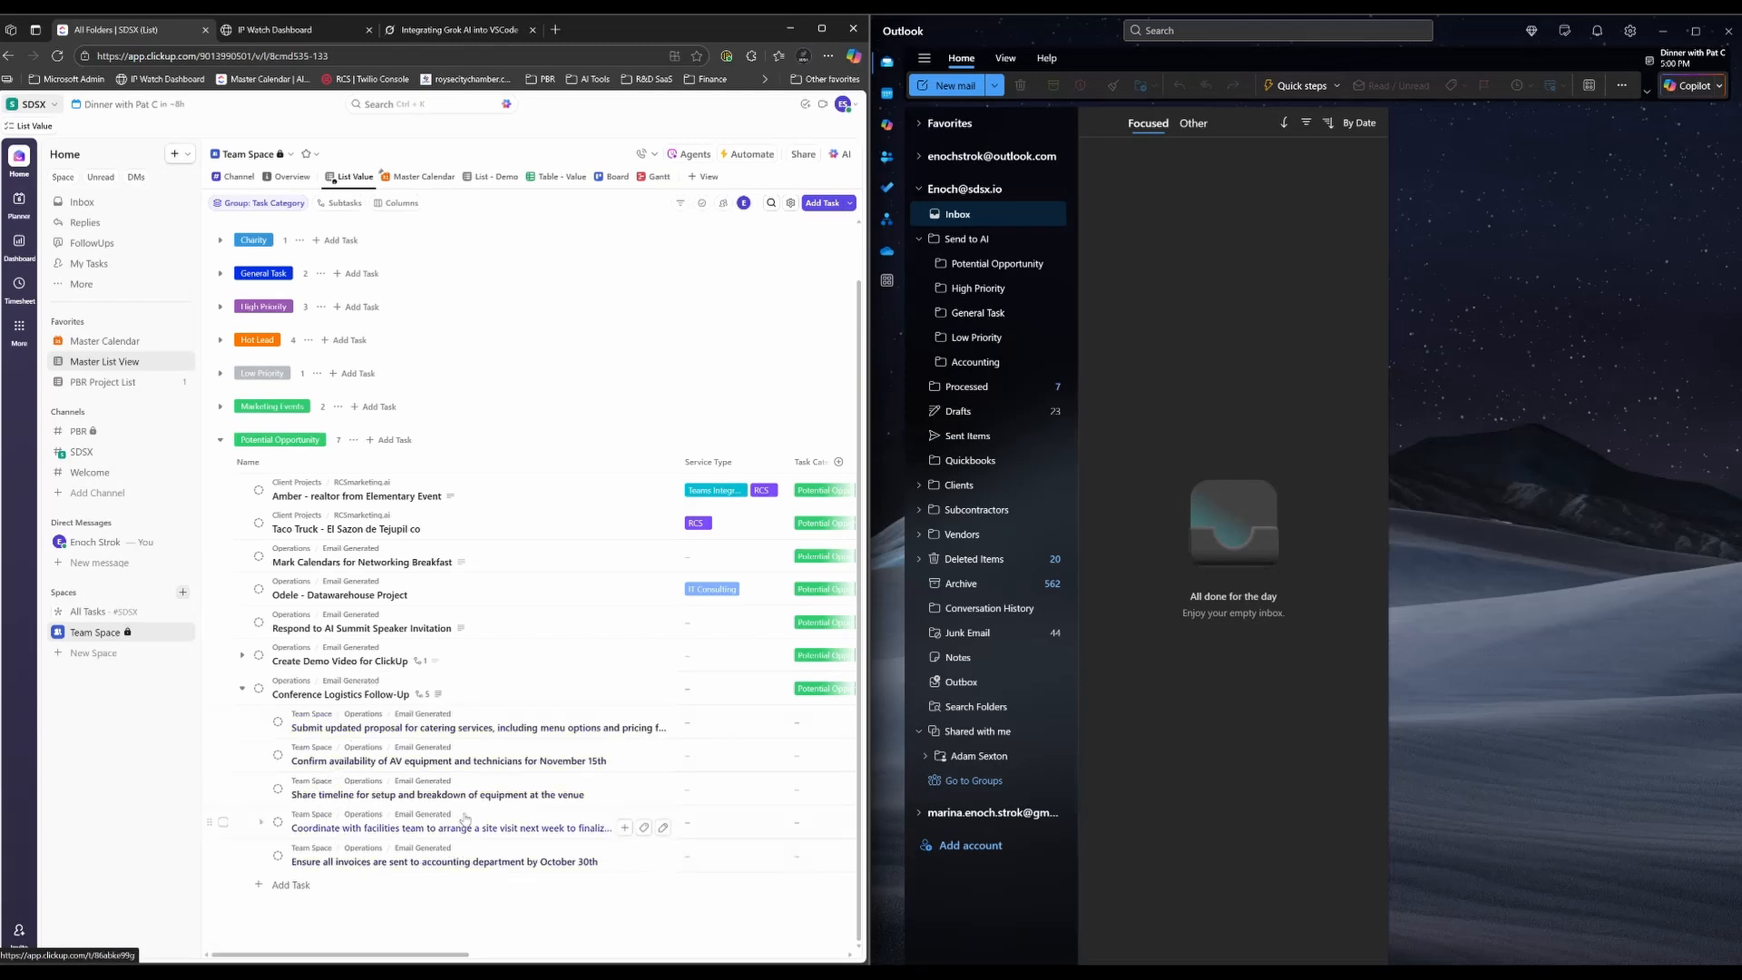
left_click(381, 695)
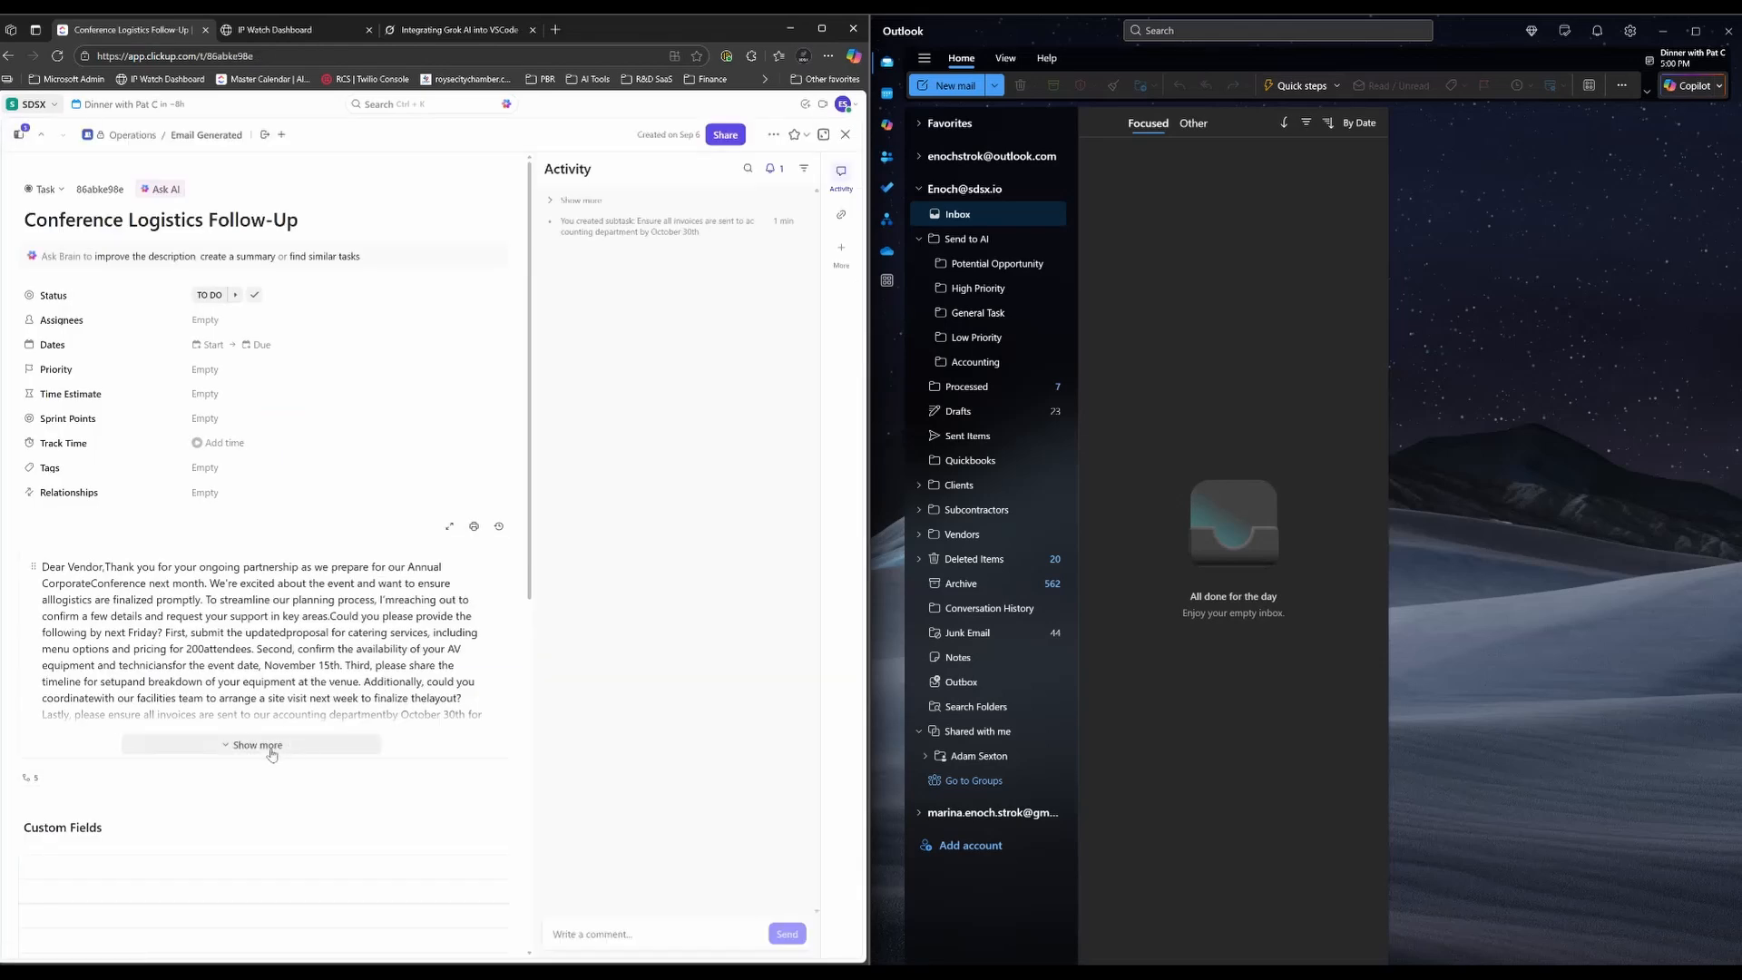
left_click(258, 745)
scroll(265, 687, "down", 3)
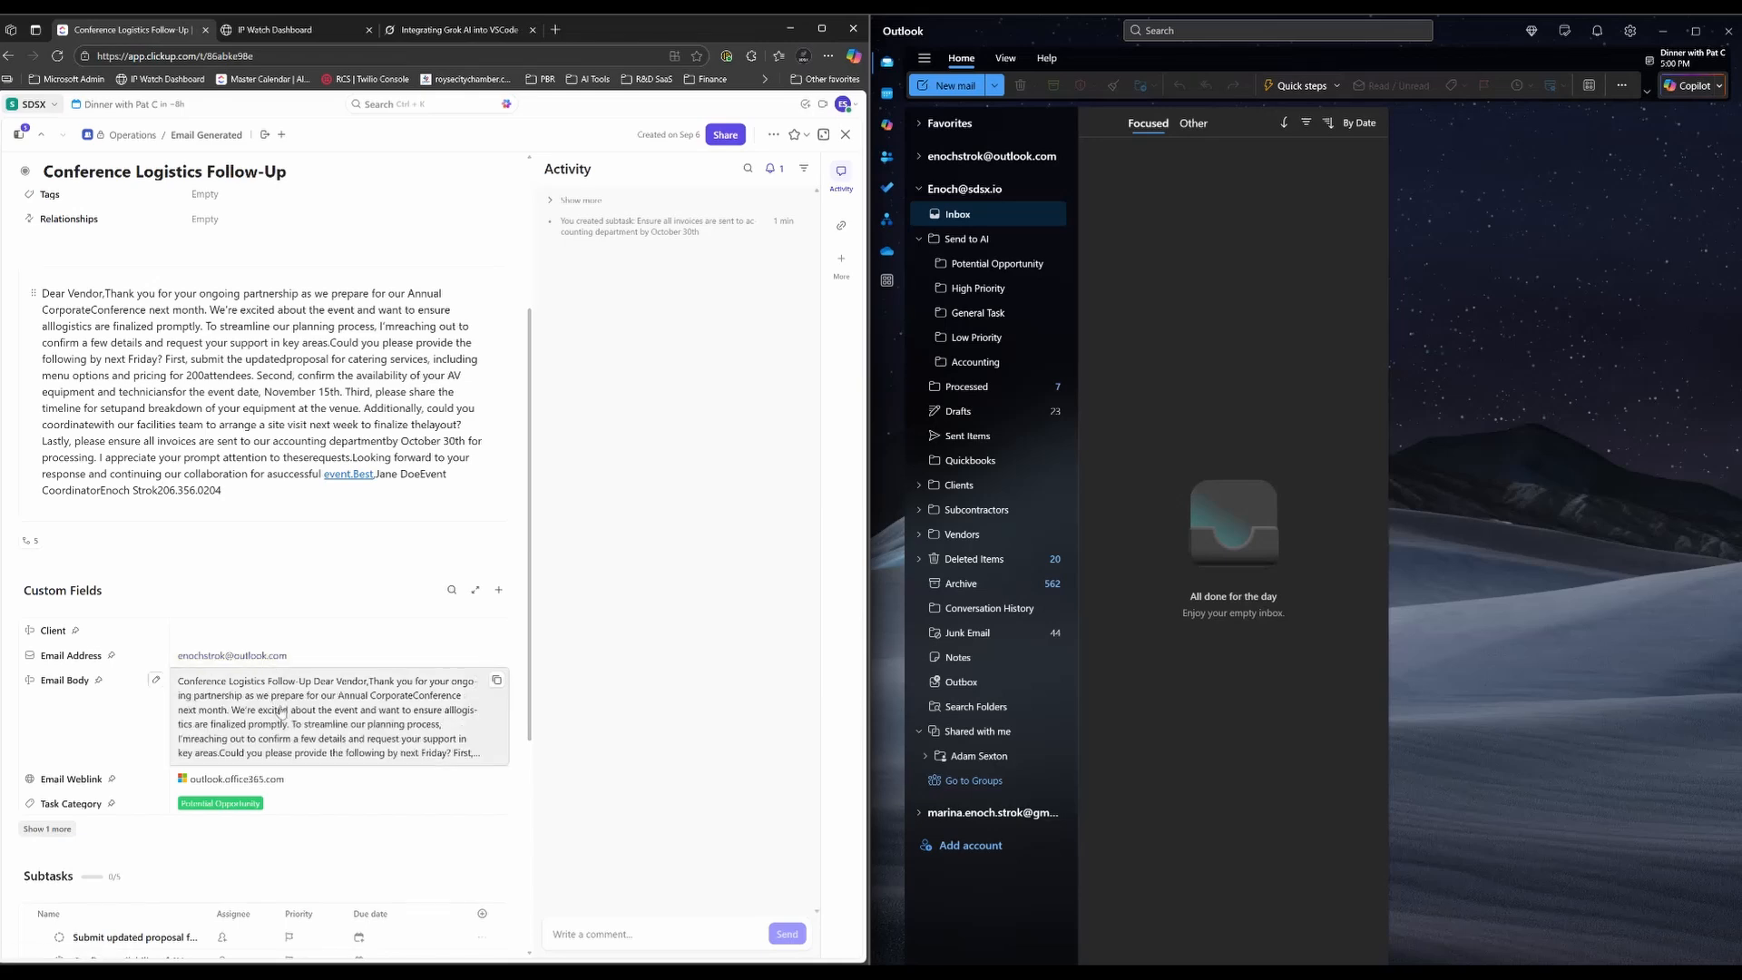
- View the original email through the task's Email Weblink field, and return to the Conference Logistics Follow-Up task
left_click(251, 781)
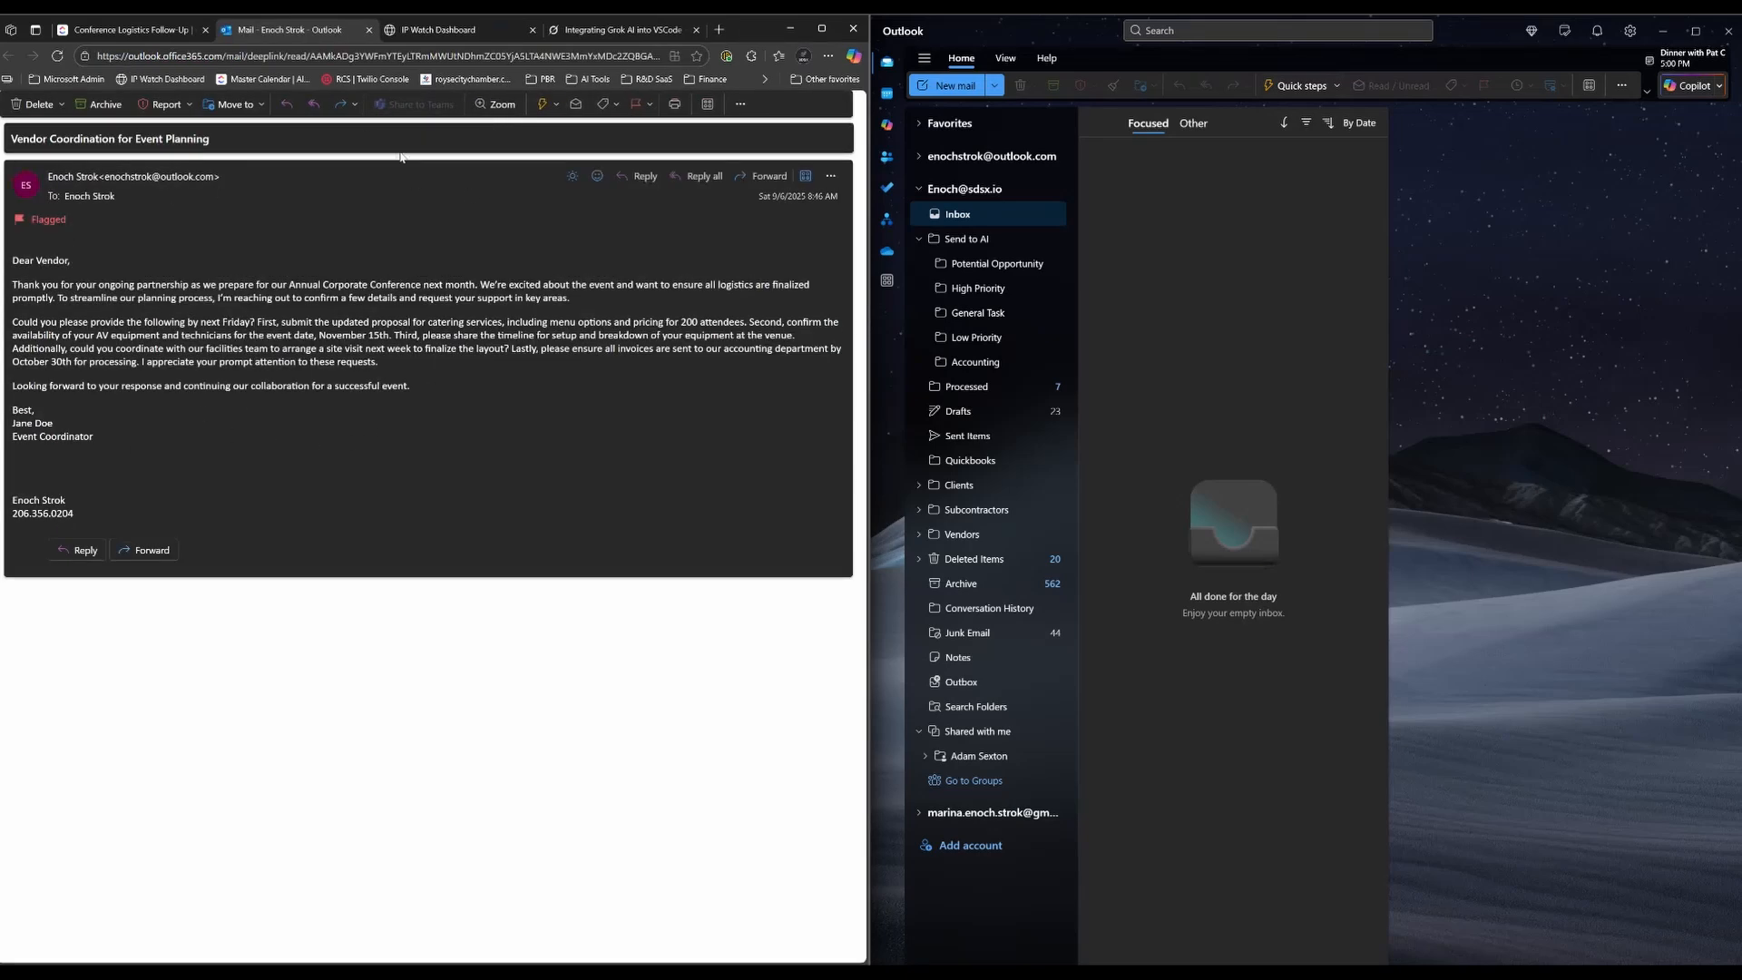
left_click(793, 30)
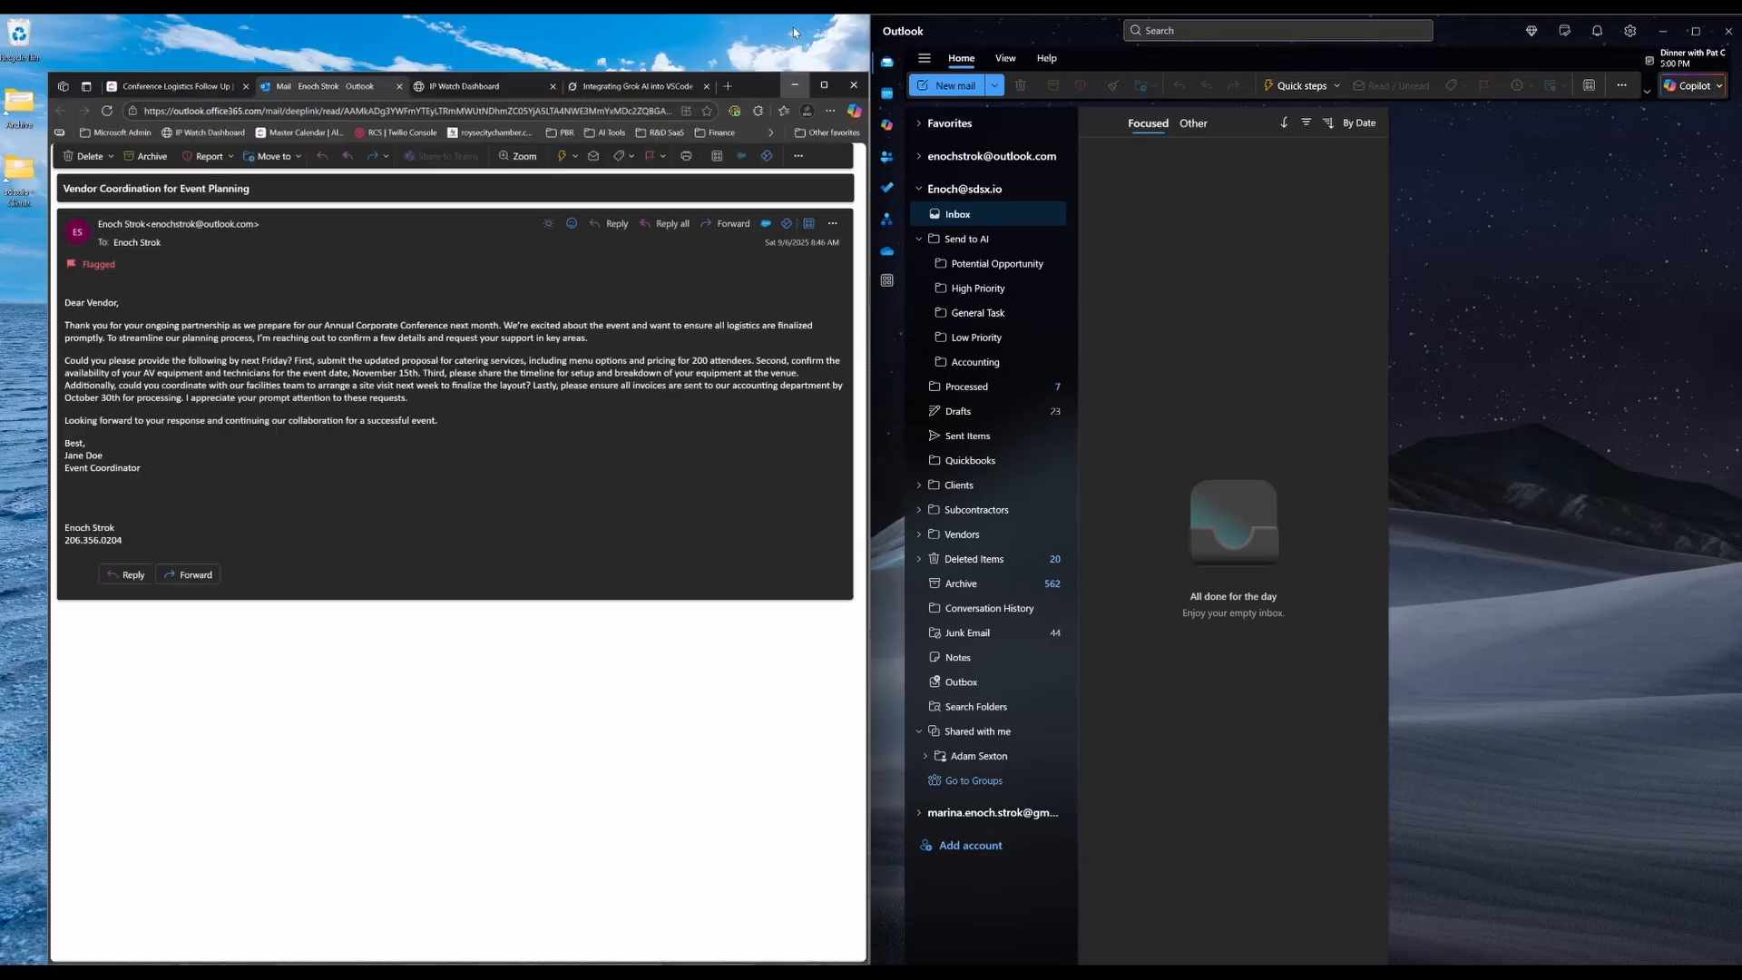
key("alt+Tab")
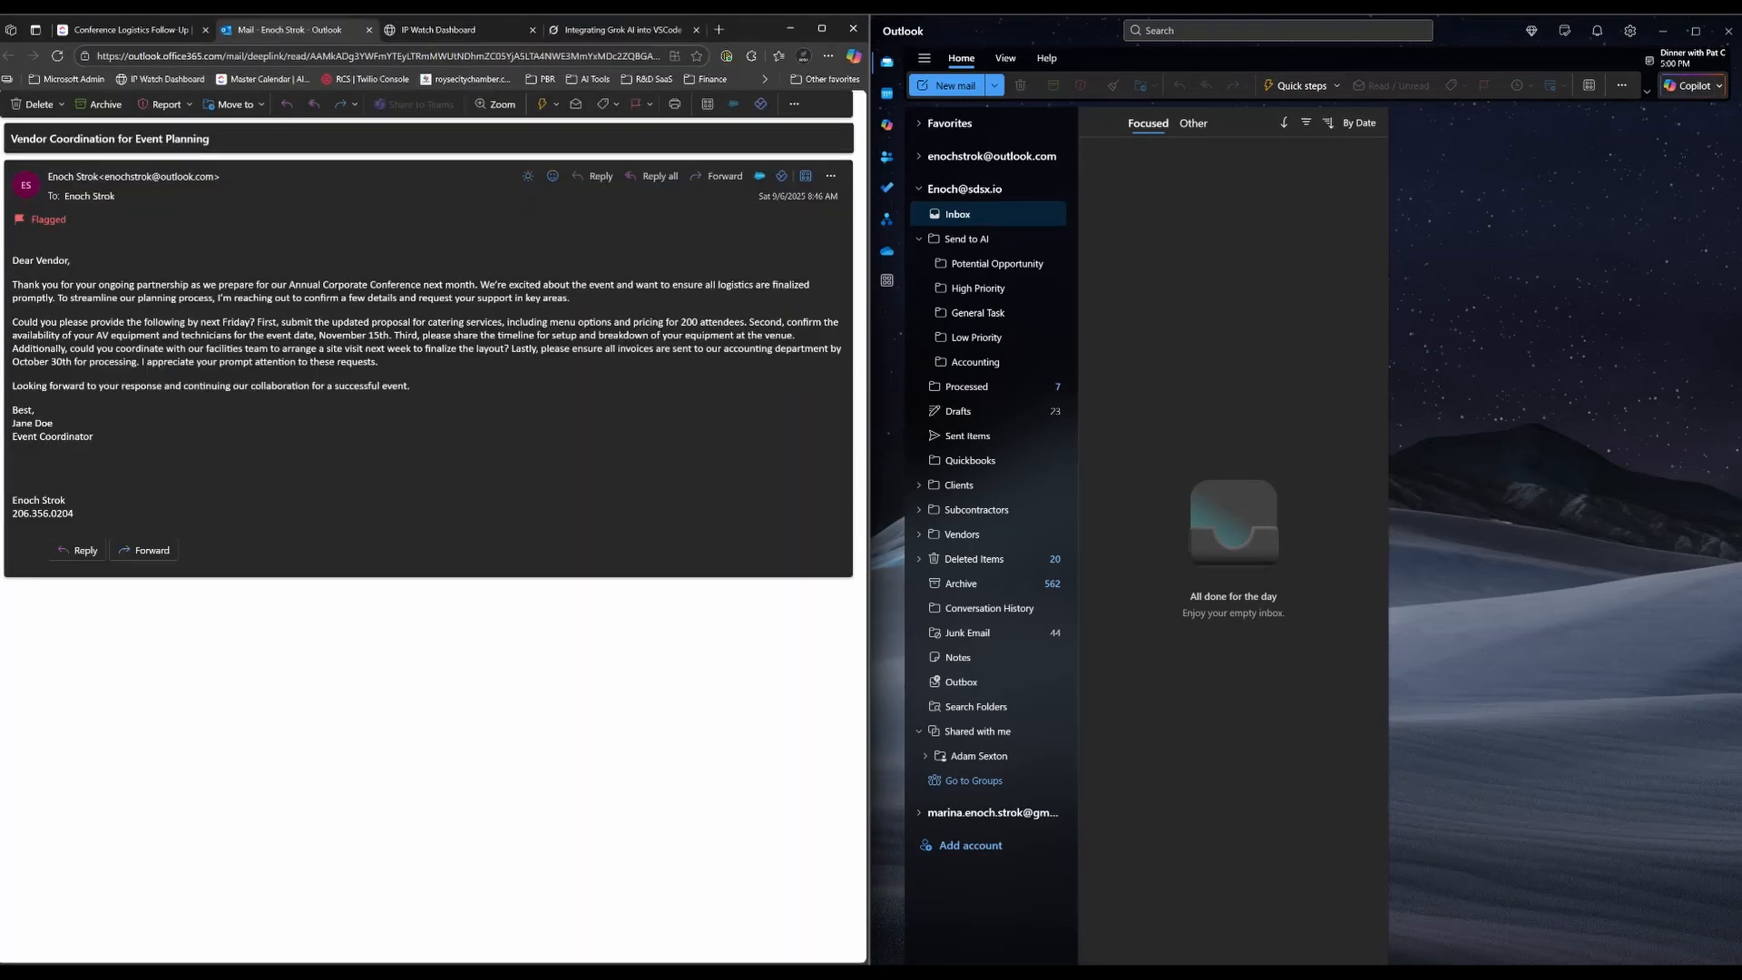
key("ctrl+shift+Tab")
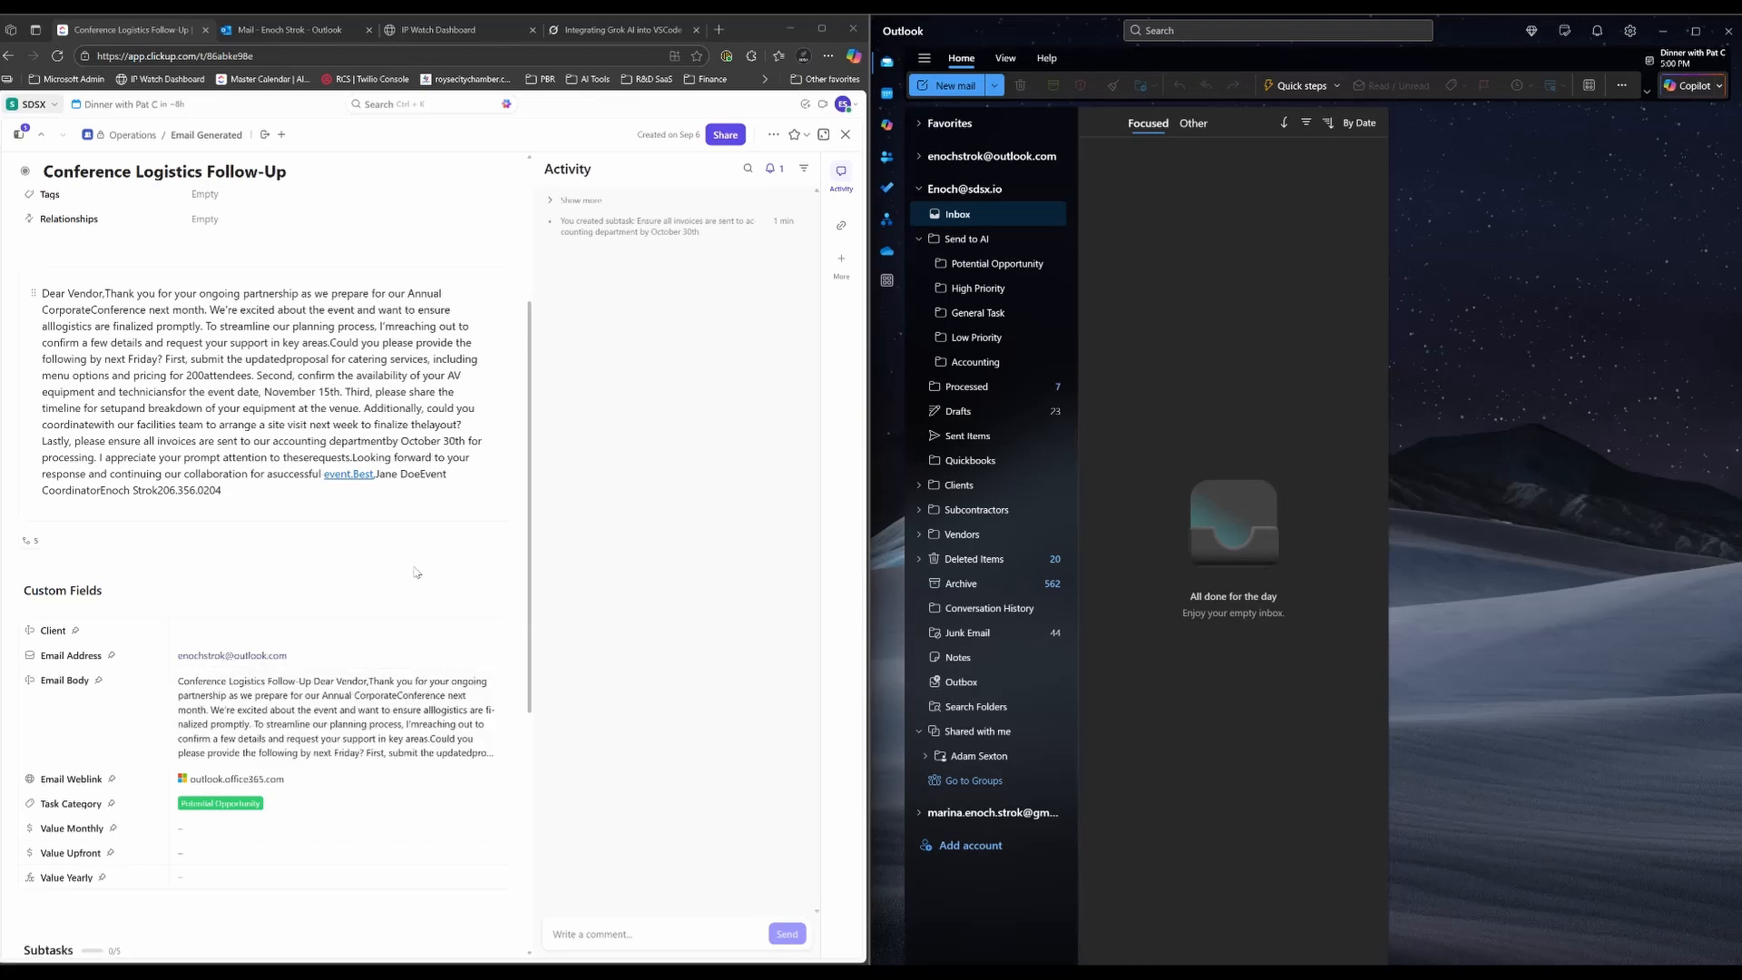
scroll(376, 578, "up", 3)
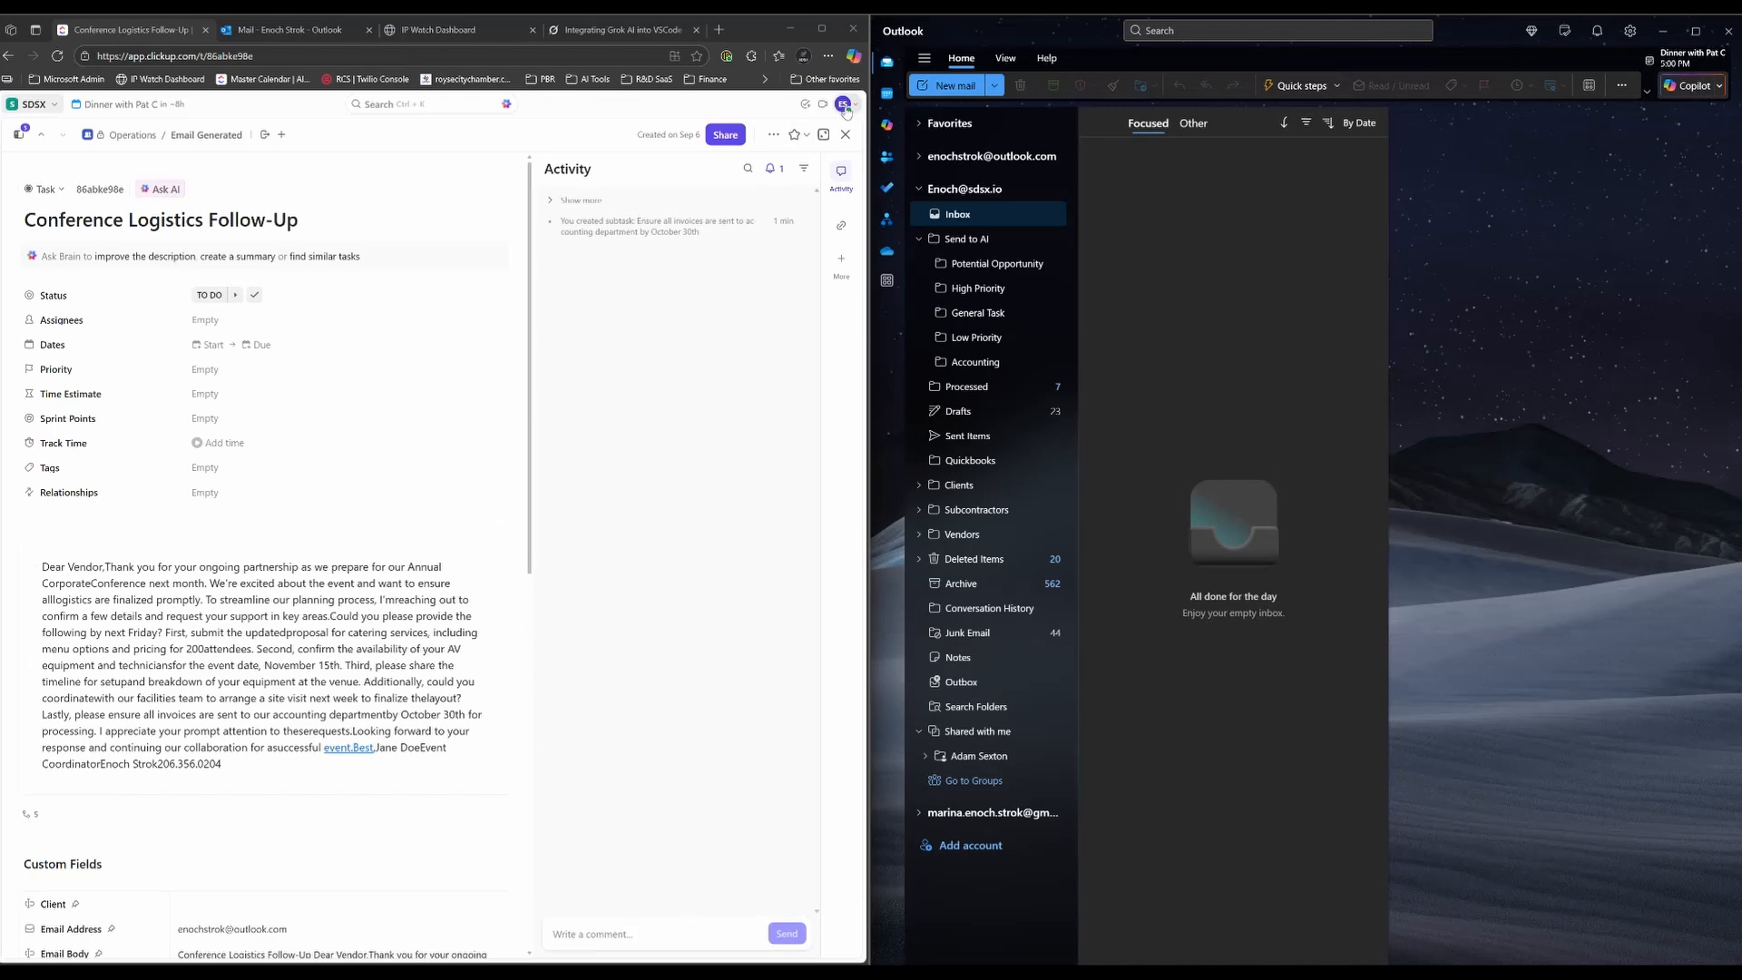
- Start a new email from the task's activity area, addressed to the suggested contact email
left_click(589, 934)
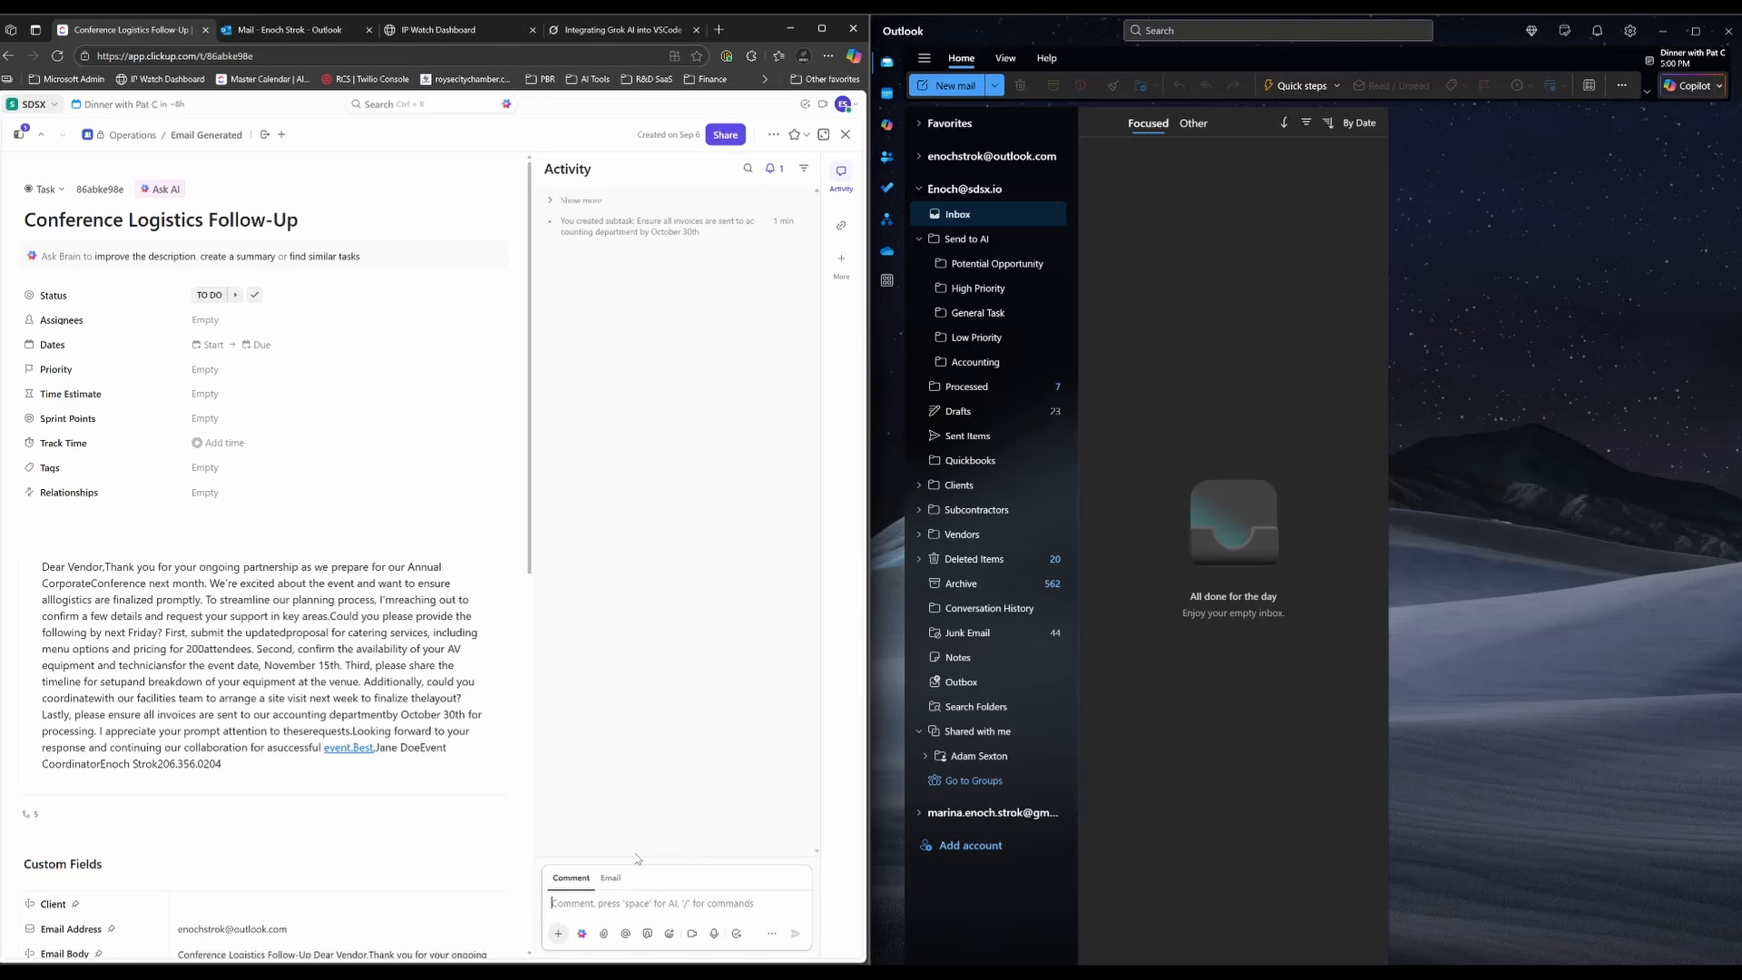
left_click(618, 795)
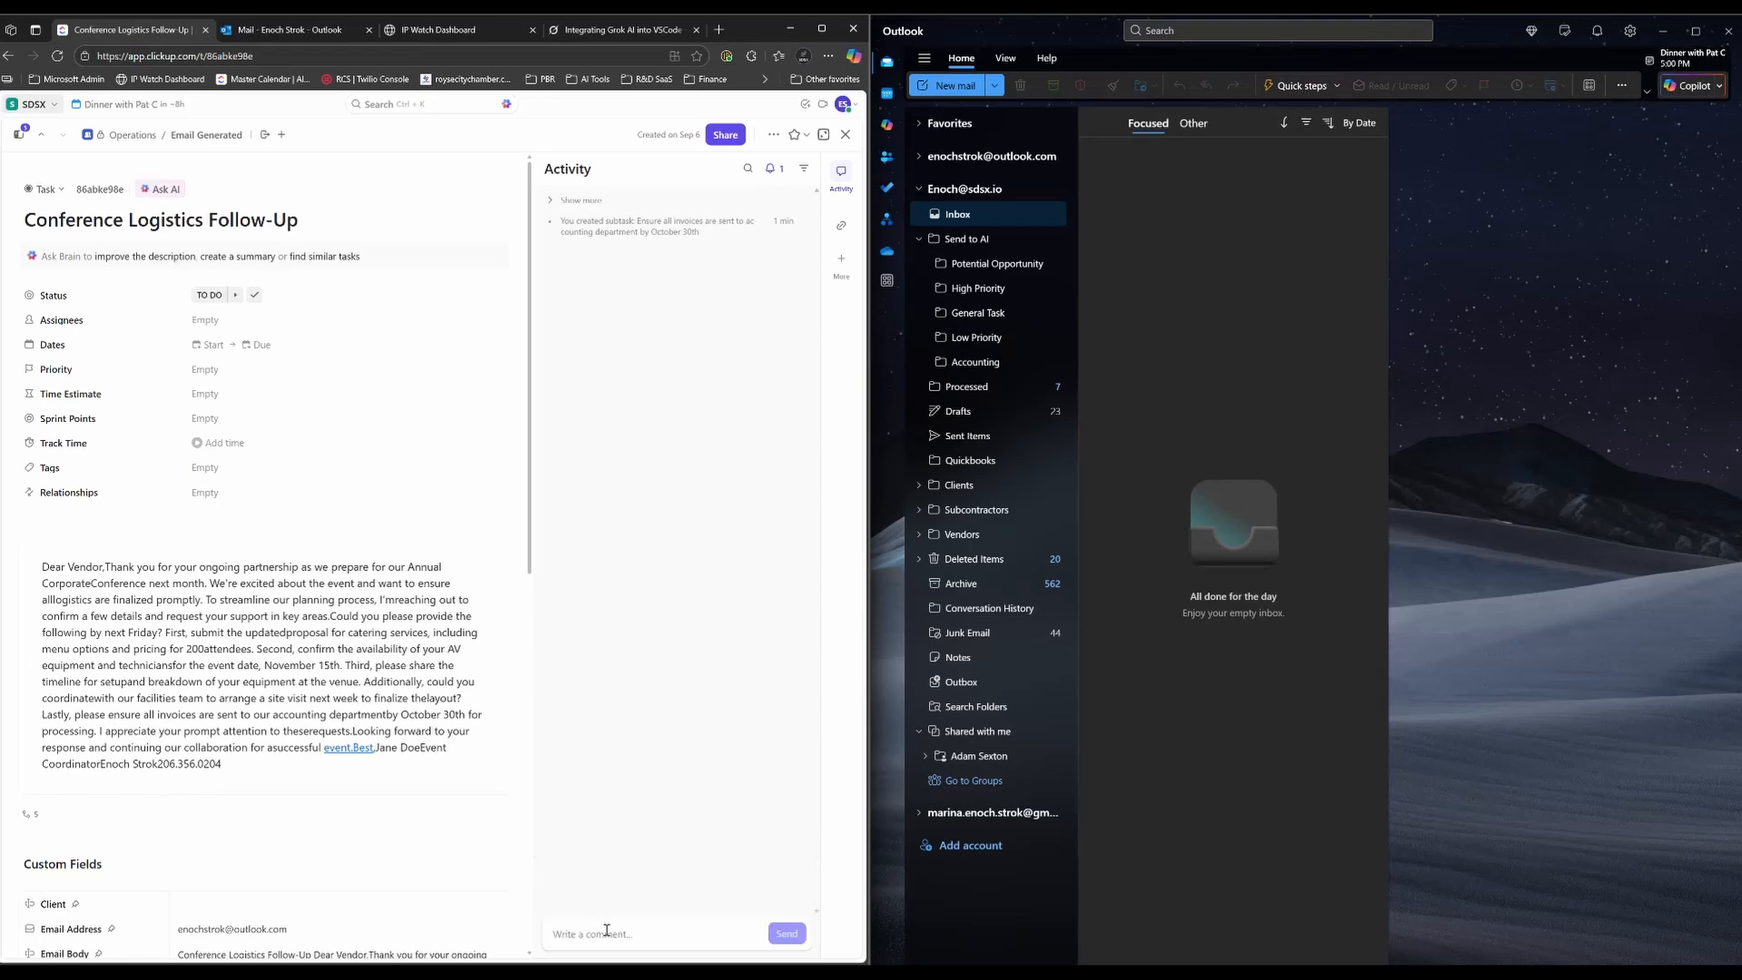
left_click(607, 932)
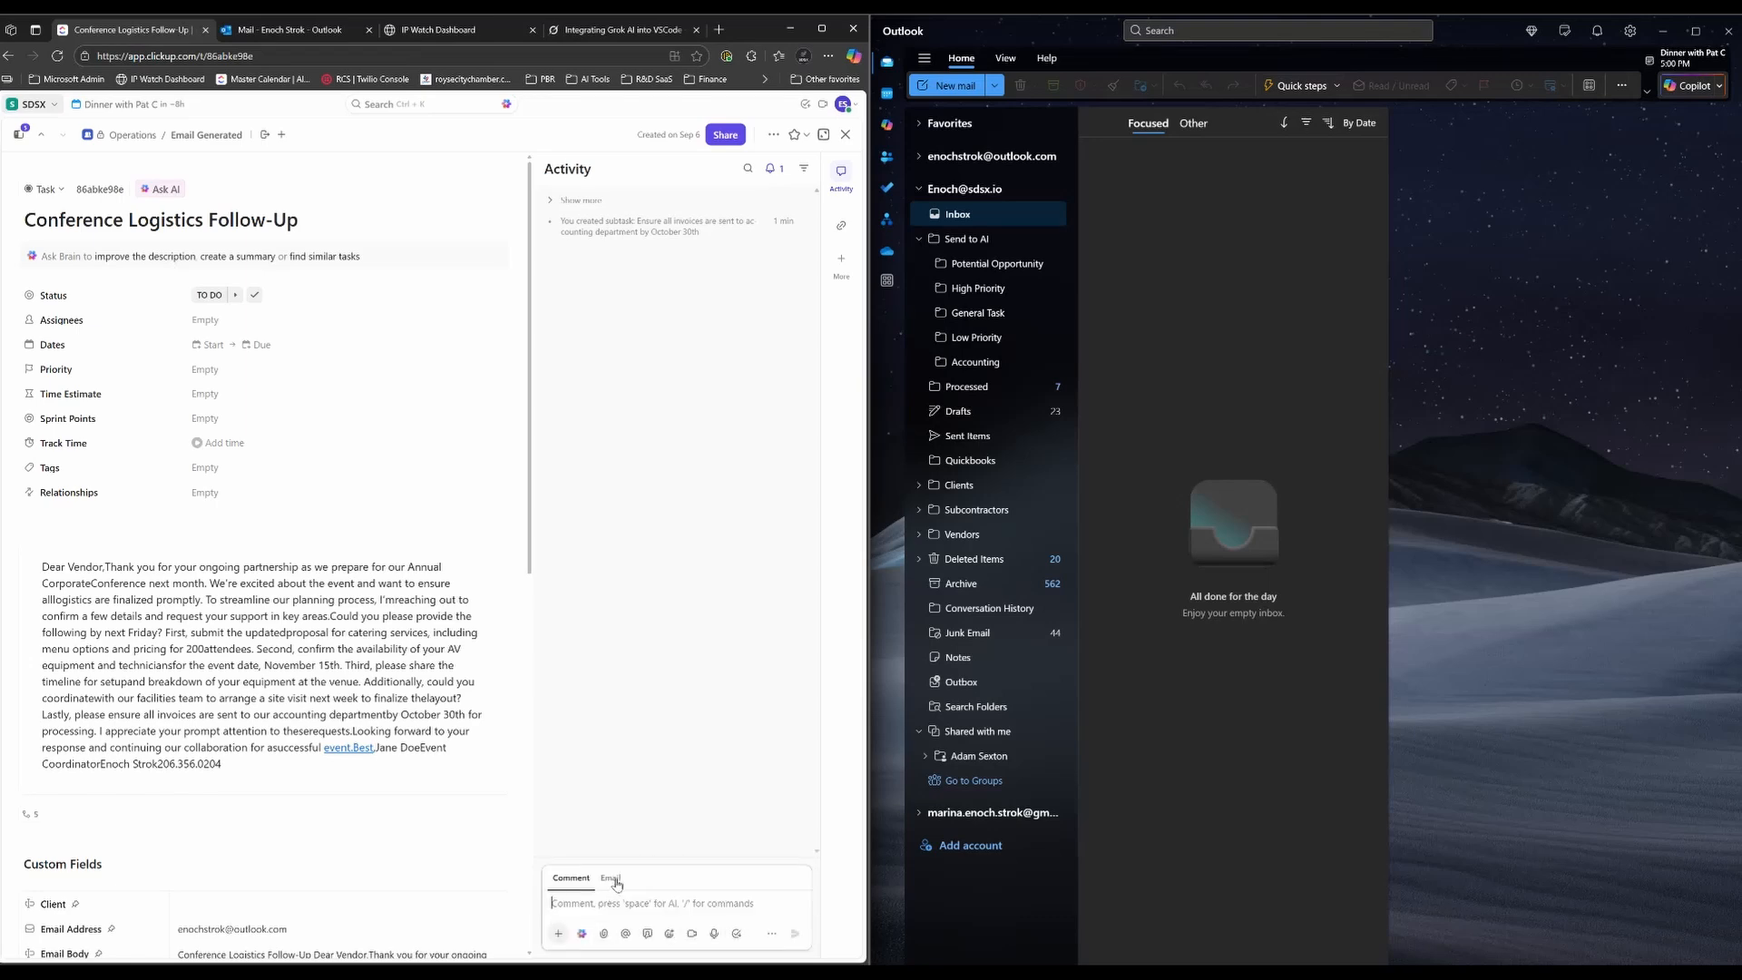
left_click(610, 879)
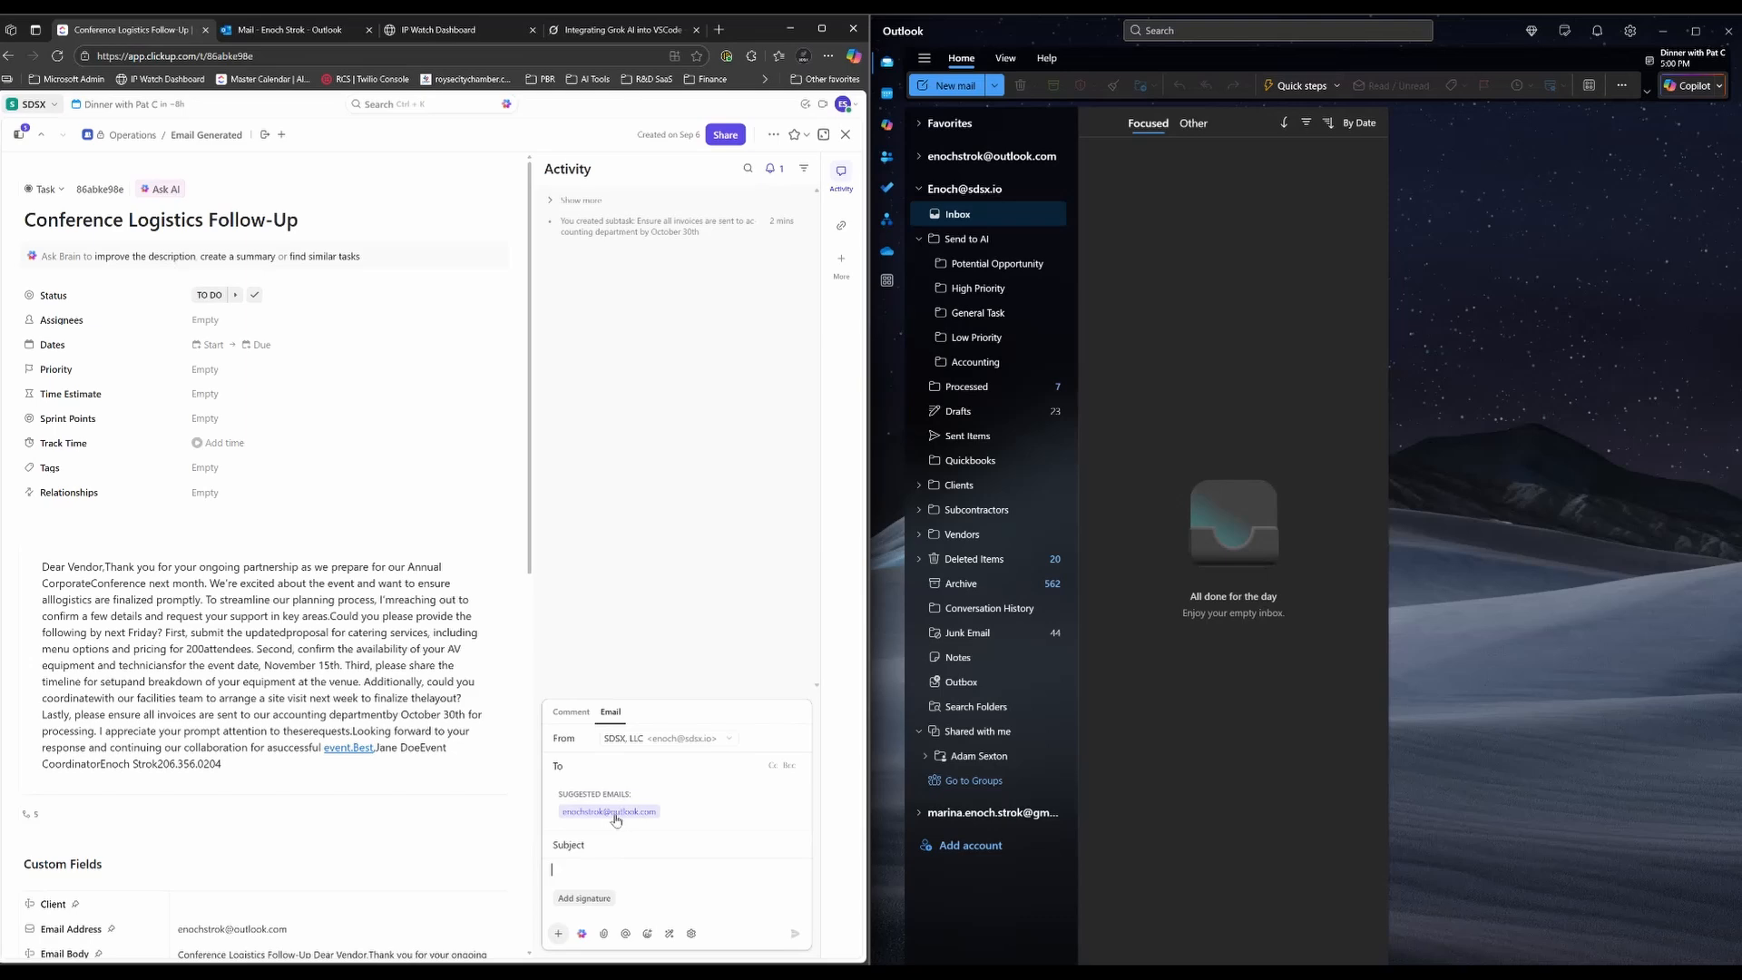
left_click(615, 819)
scroll(247, 810, "down", 2)
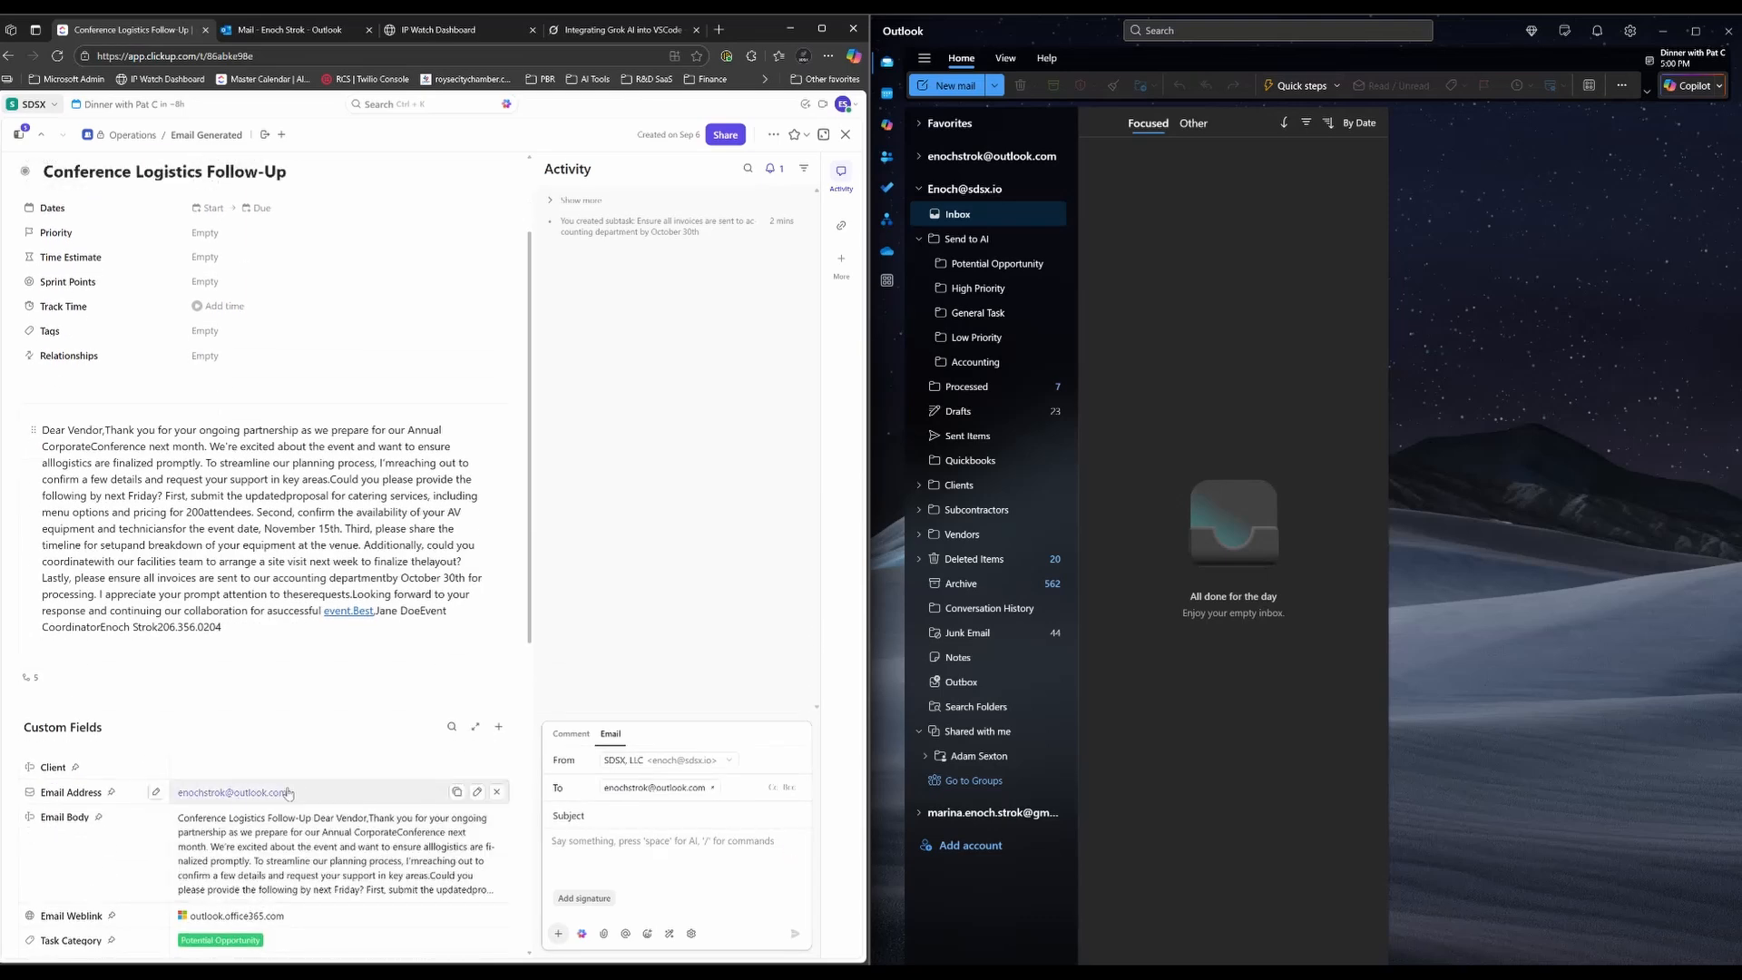
- Enter "Conference Logistics" as the email's subject
left_click(643, 817)
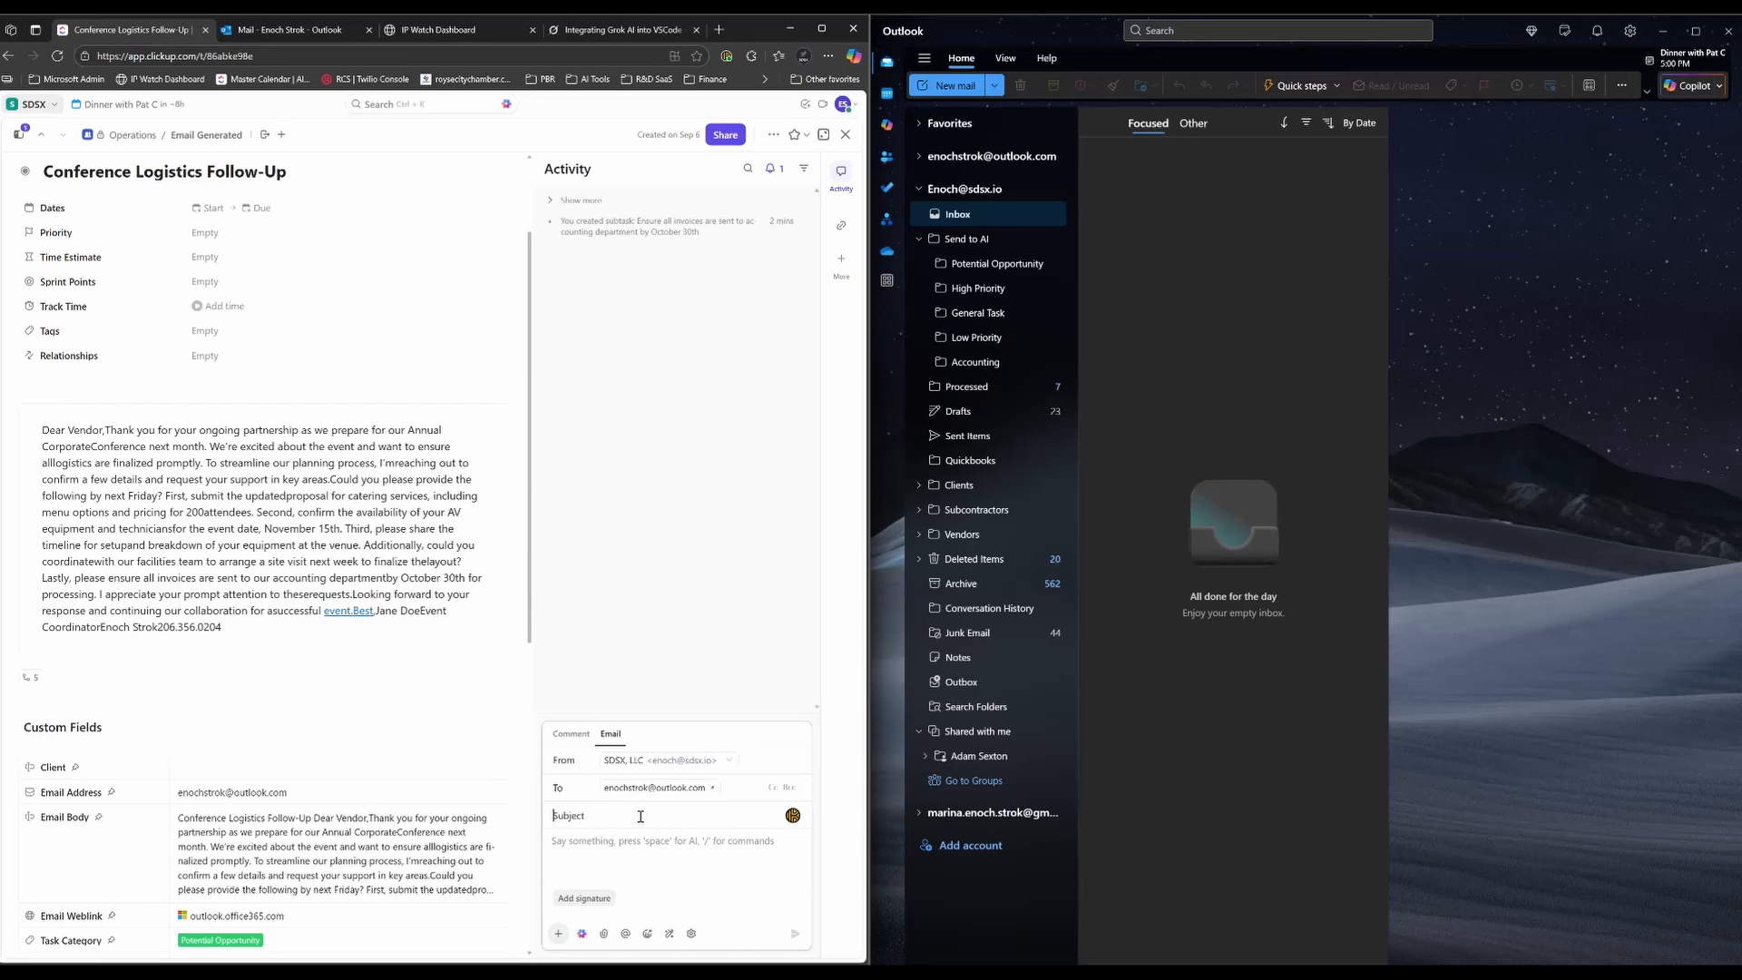
type("Conference Logistic")
key("BackSpace")
key("BackSpace")
key("Tab")
- Write a body greeting the recipient by name, followed by "We will get on this right away. Thank you for this information."
type("W")
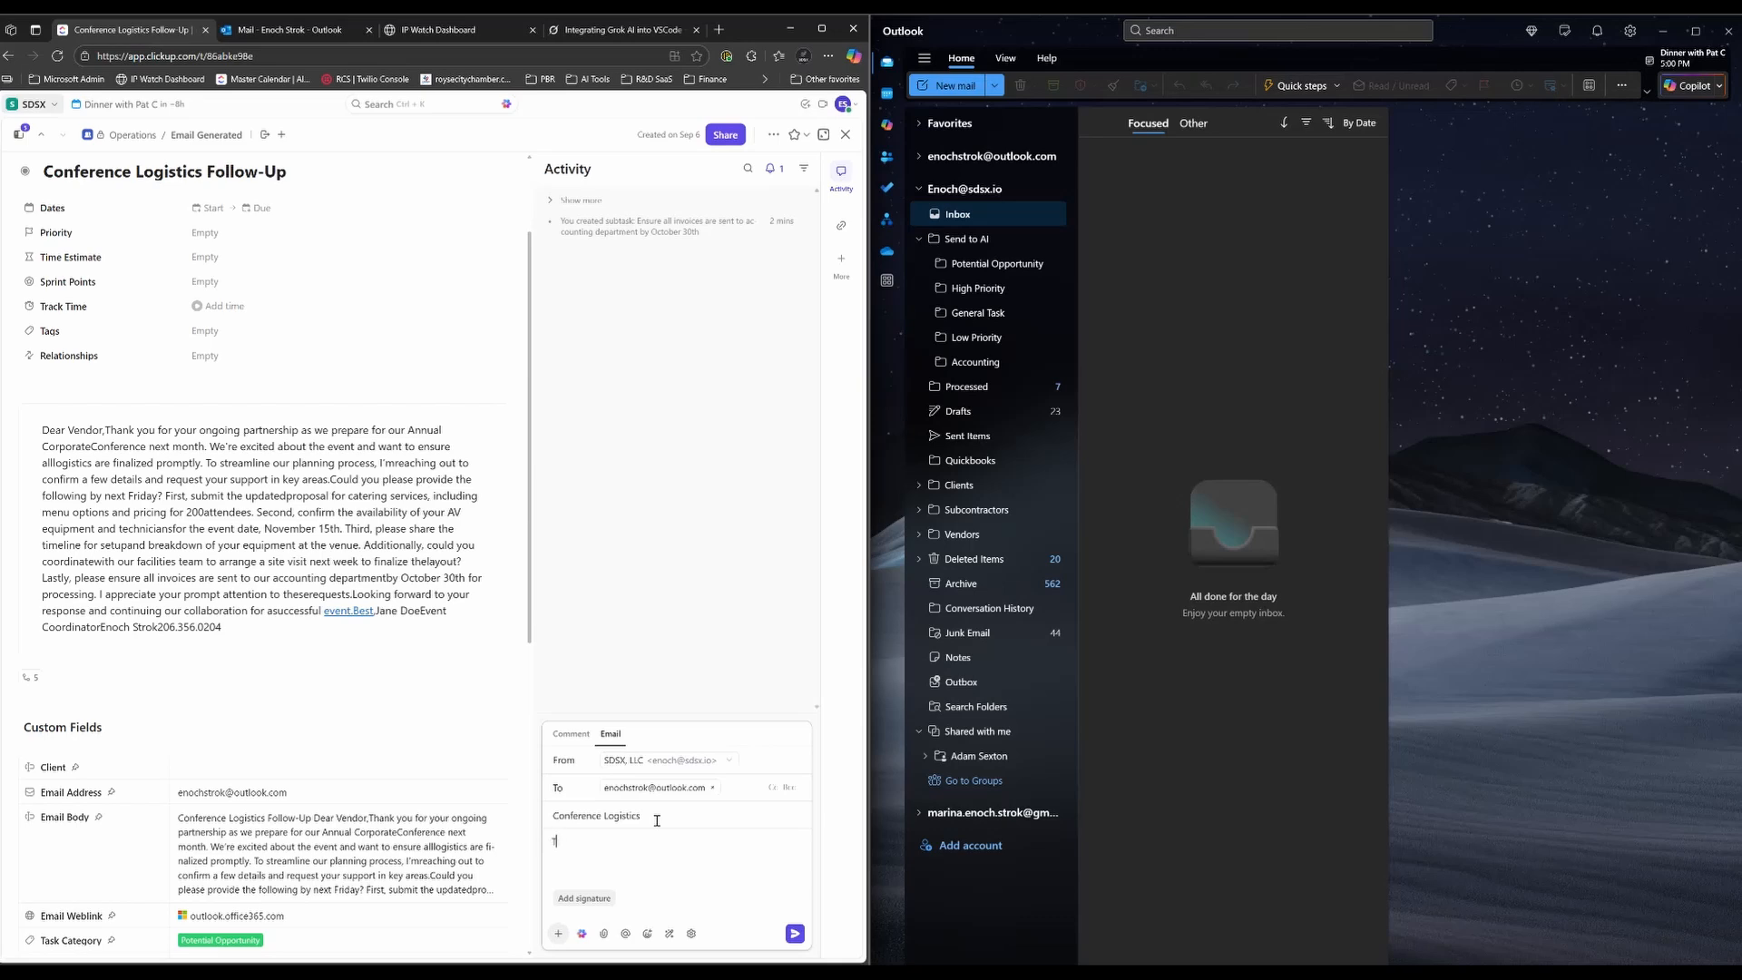
type("han")
key("BackSpace")
key("BackSpace")
key("BackSpace")
type("Enoch")
key("BackSpace")
key("BackSpace")
type("Jane Doe,")
key("Return")
key("Return")
type("We will get o th")
key("BackSpace")
key("BackSpace")
type("on this right away. Thank you for")
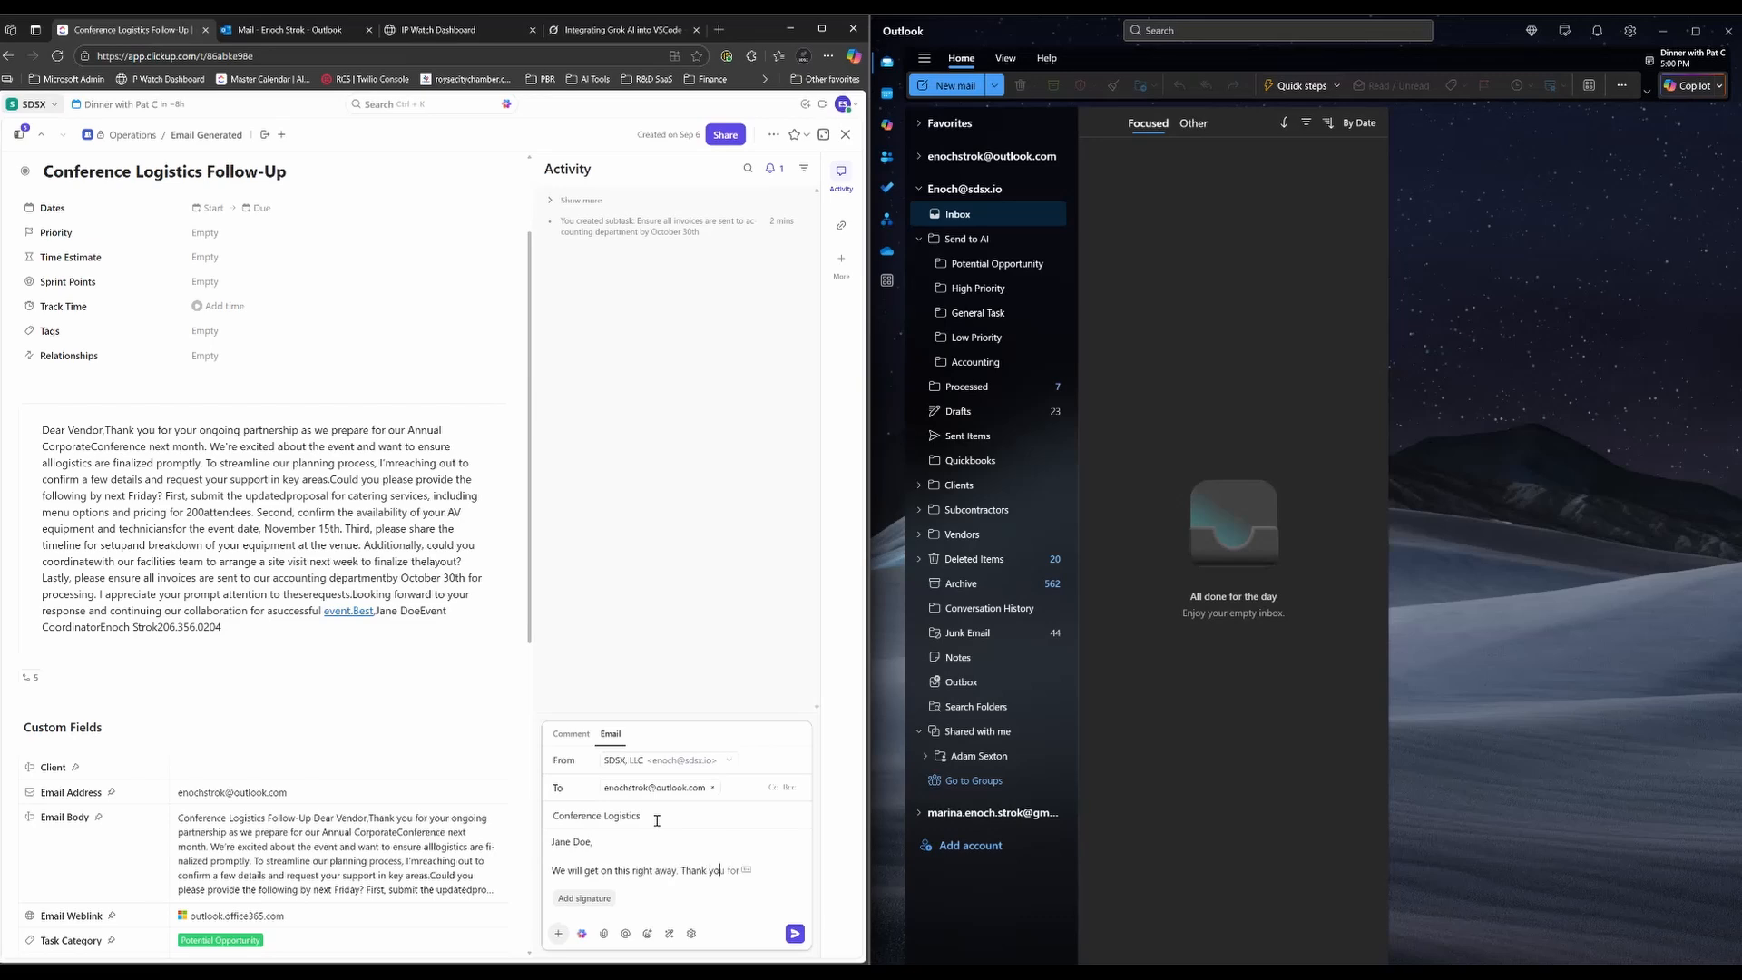
type(" this information")
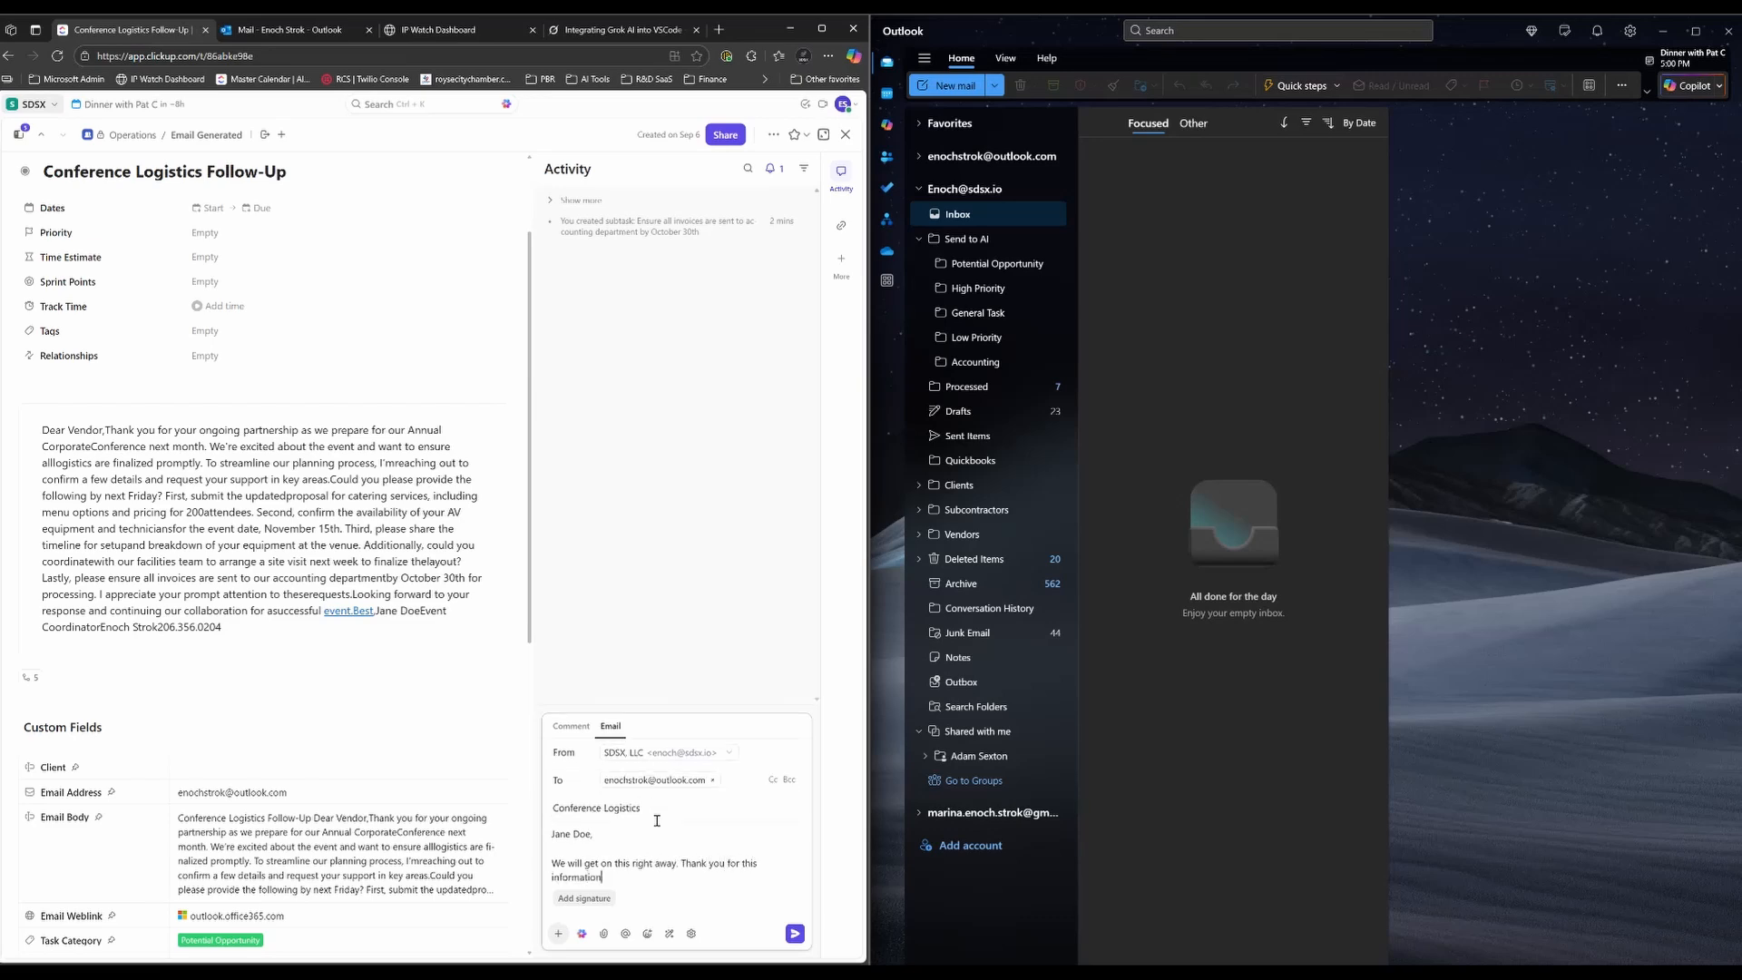
type(".")
- Add the saved signature to the email and send it
left_click(584, 899)
left_click(609, 910)
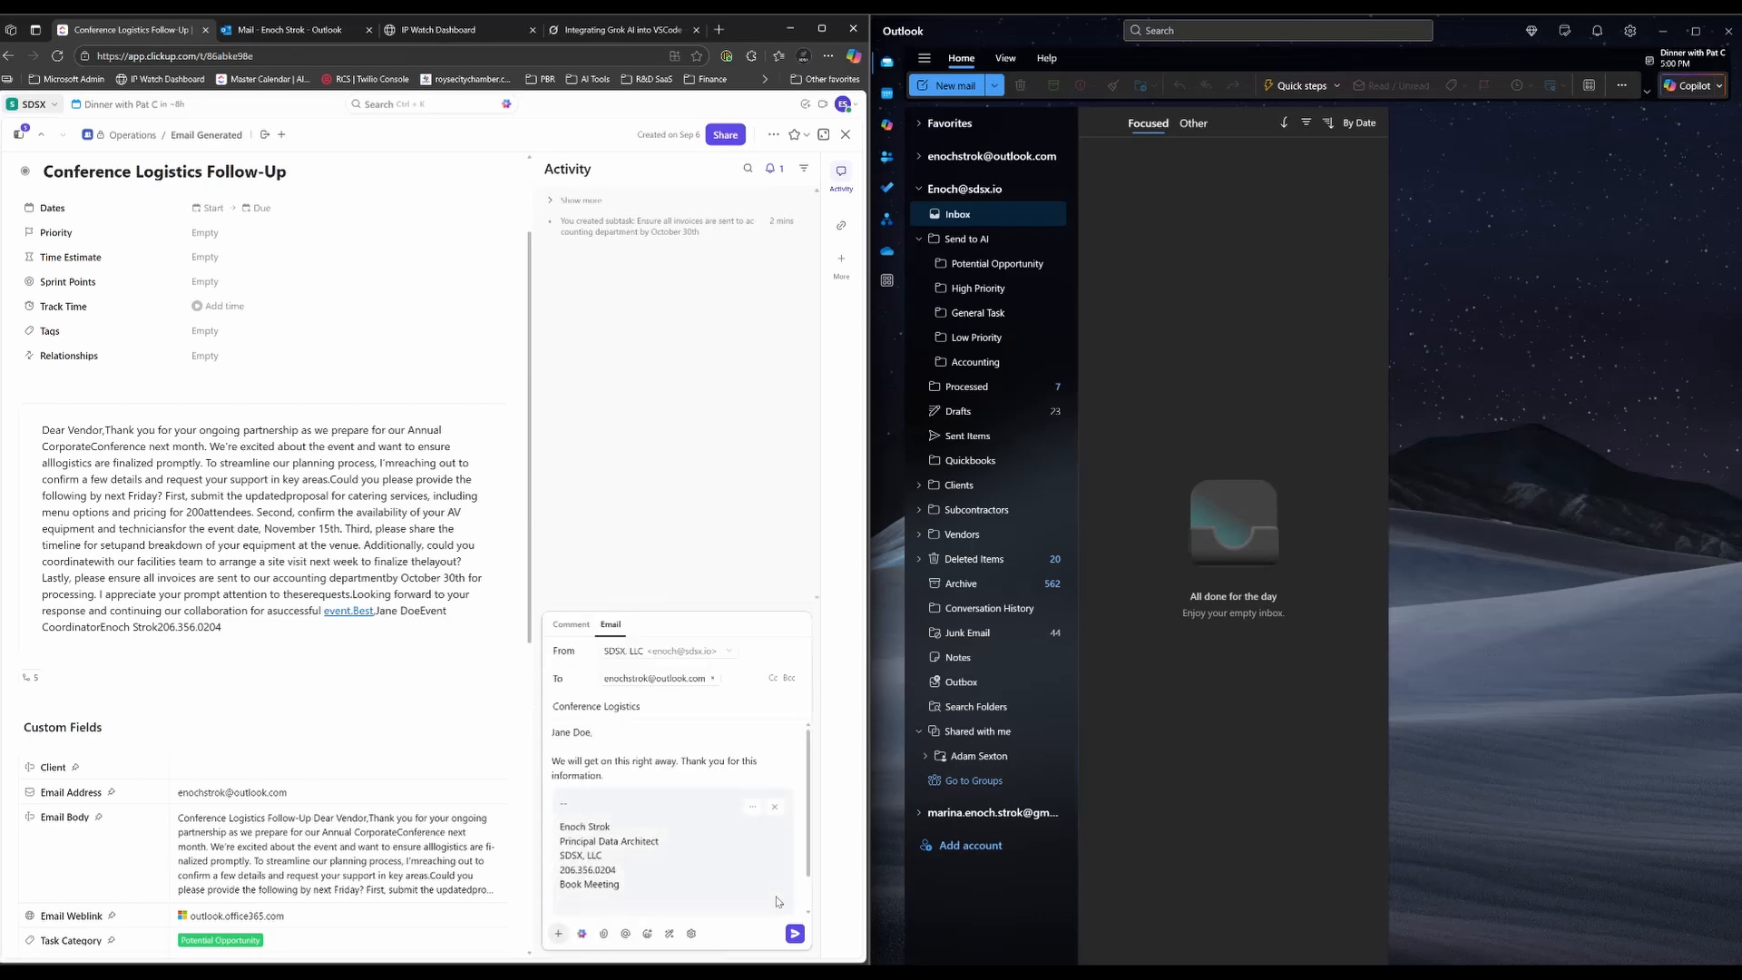
left_click(794, 935)
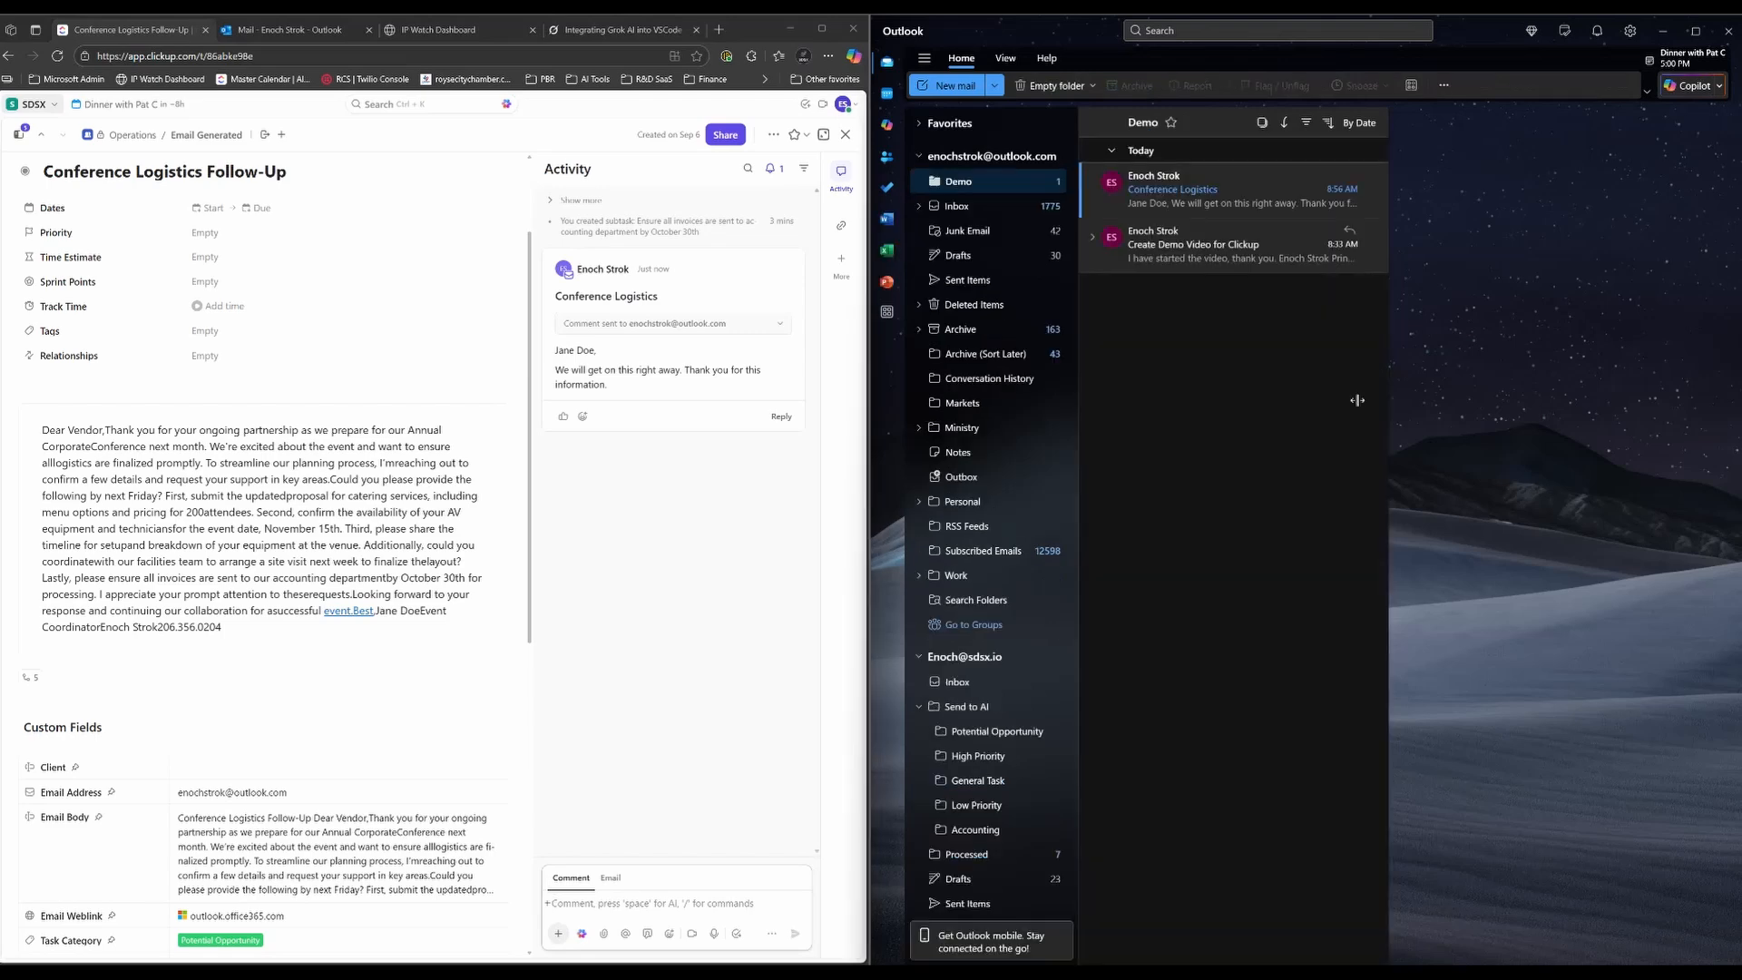
- In Outlook, open the received Conference Logistics email and send the reply "Thank you, keep us updated." signed with the event coordinator's name
left_click(1187, 191)
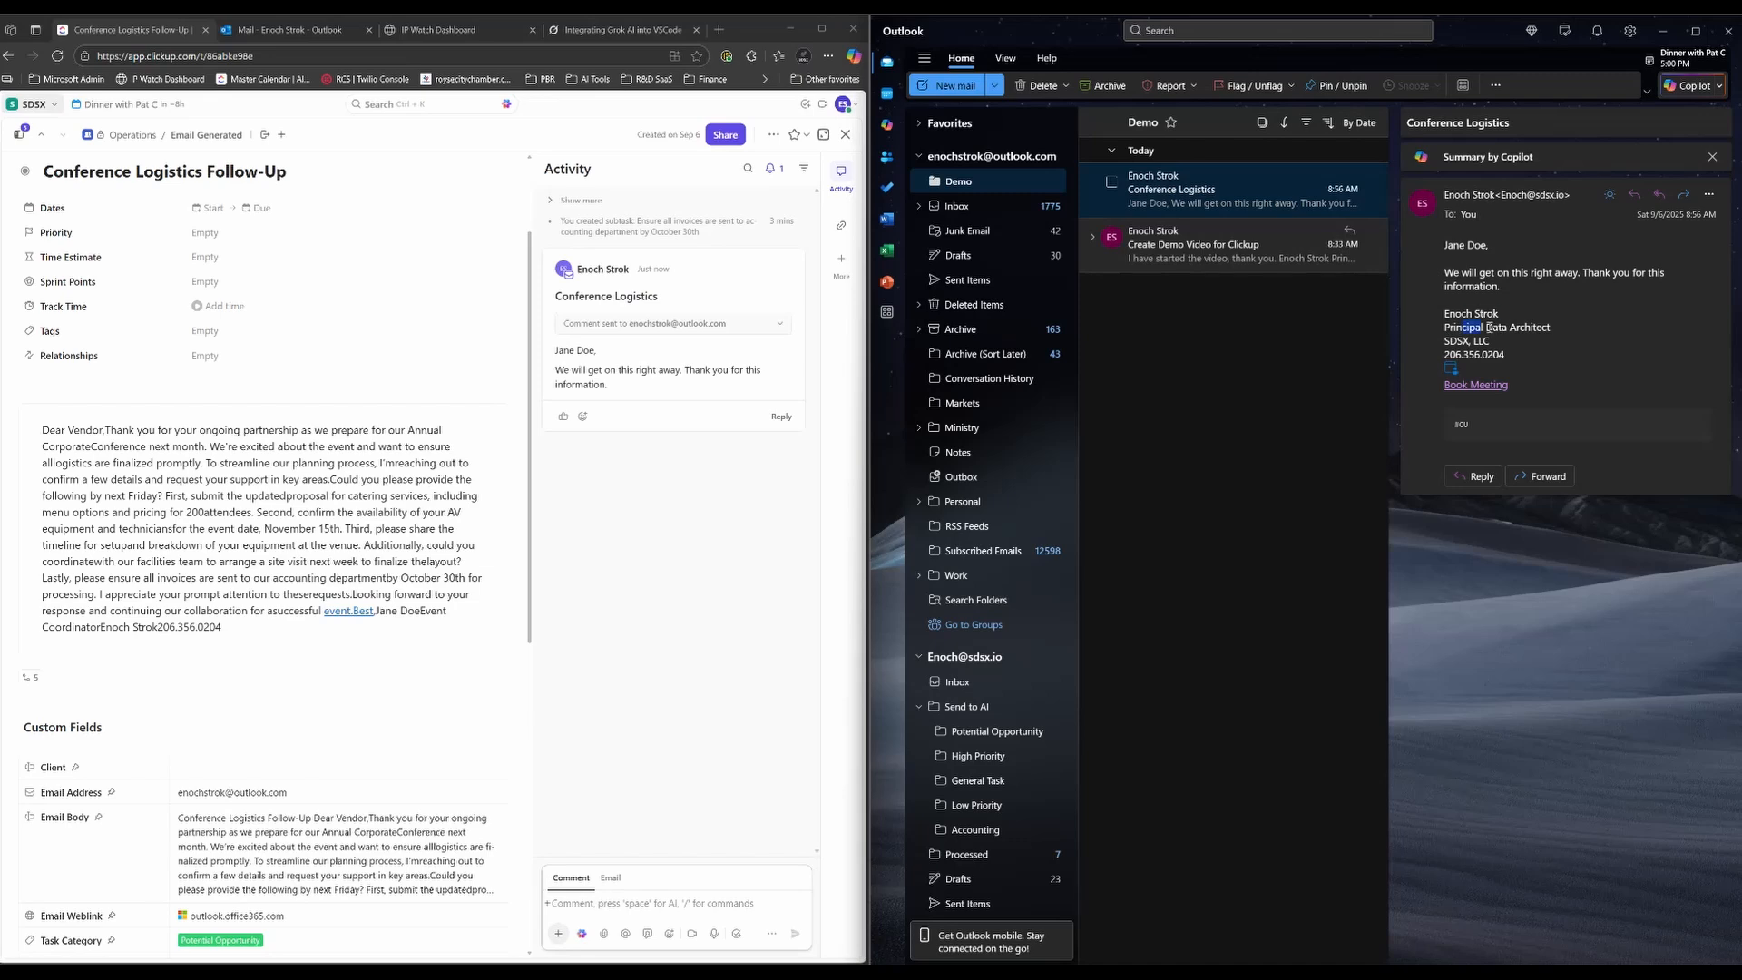
left_click_drag(1489, 328, 1546, 351)
left_click(1546, 352)
left_click(1474, 477)
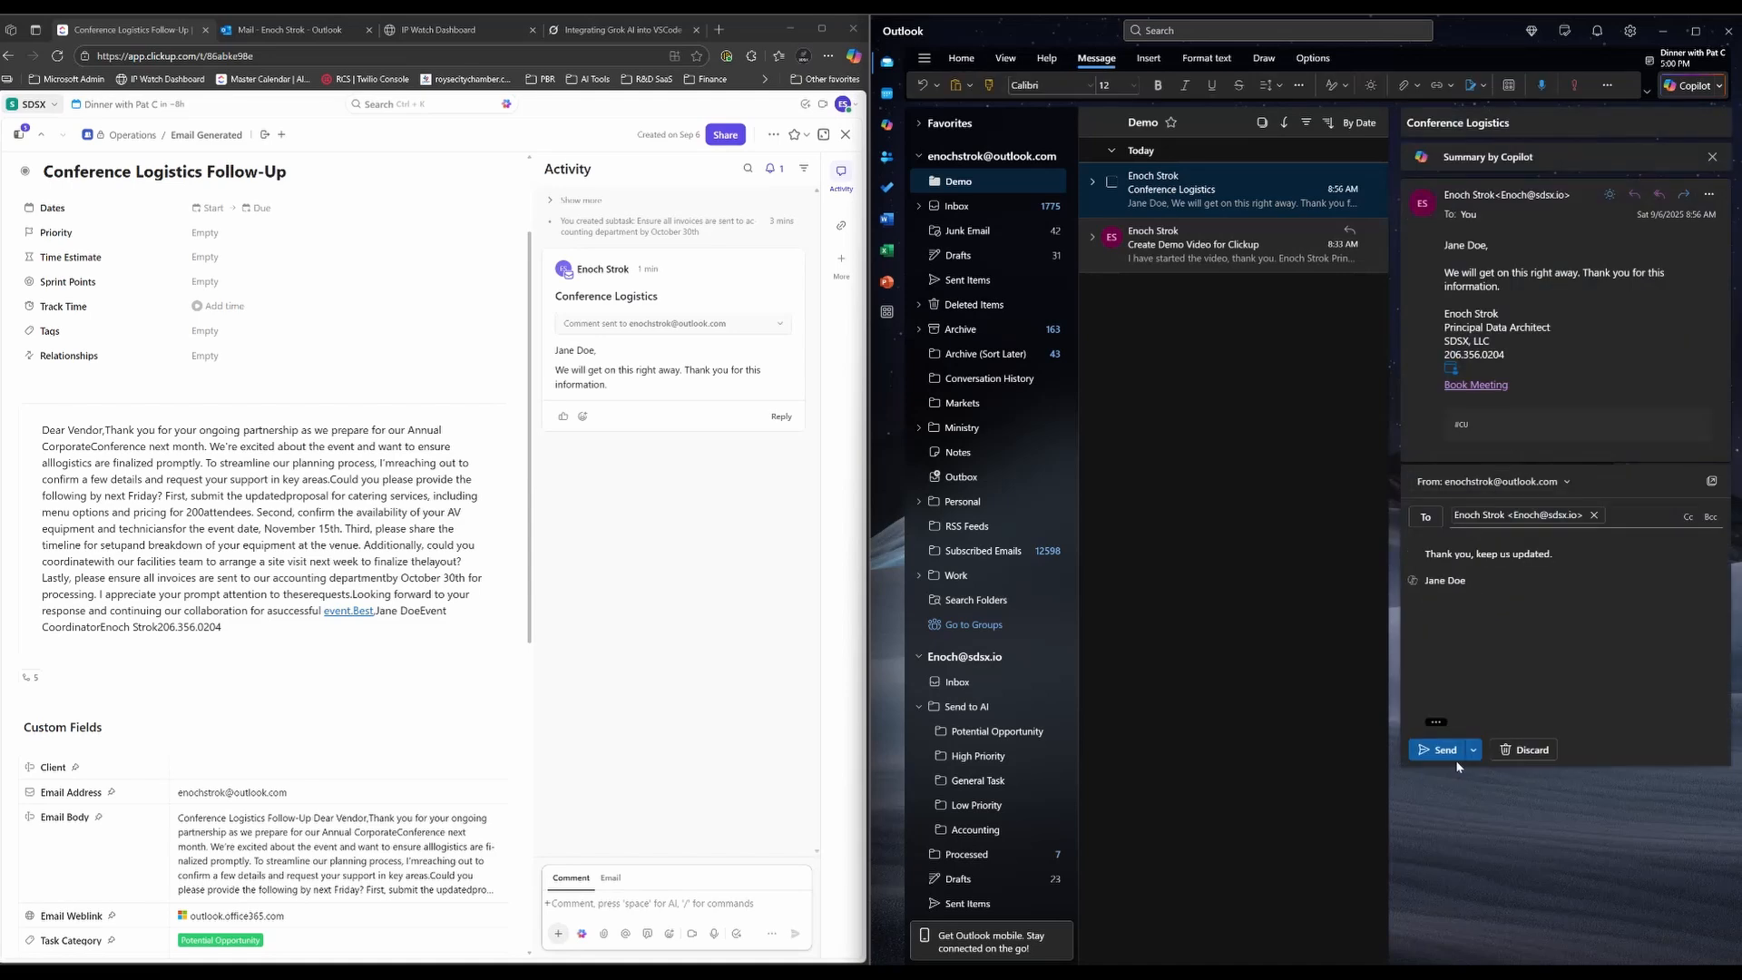
left_click(1453, 758)
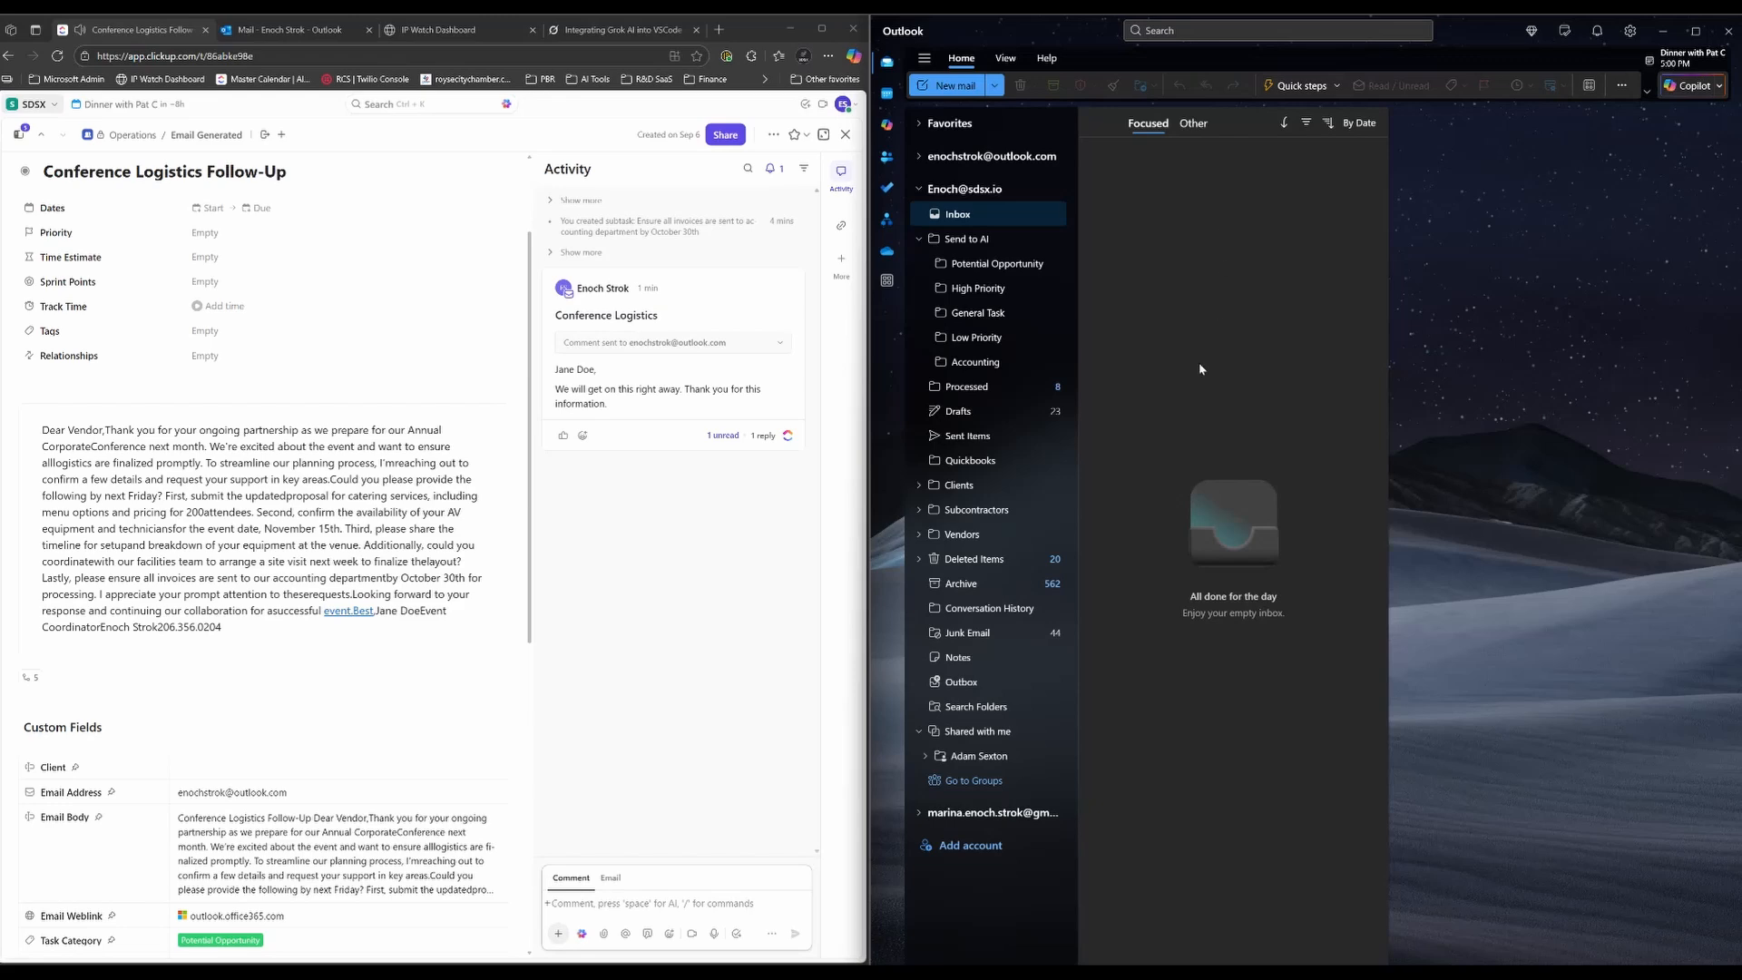
- Open the reply thread under the sent Conference Logistics email in the ClickUp task and examine the reply's text
left_click(680, 514)
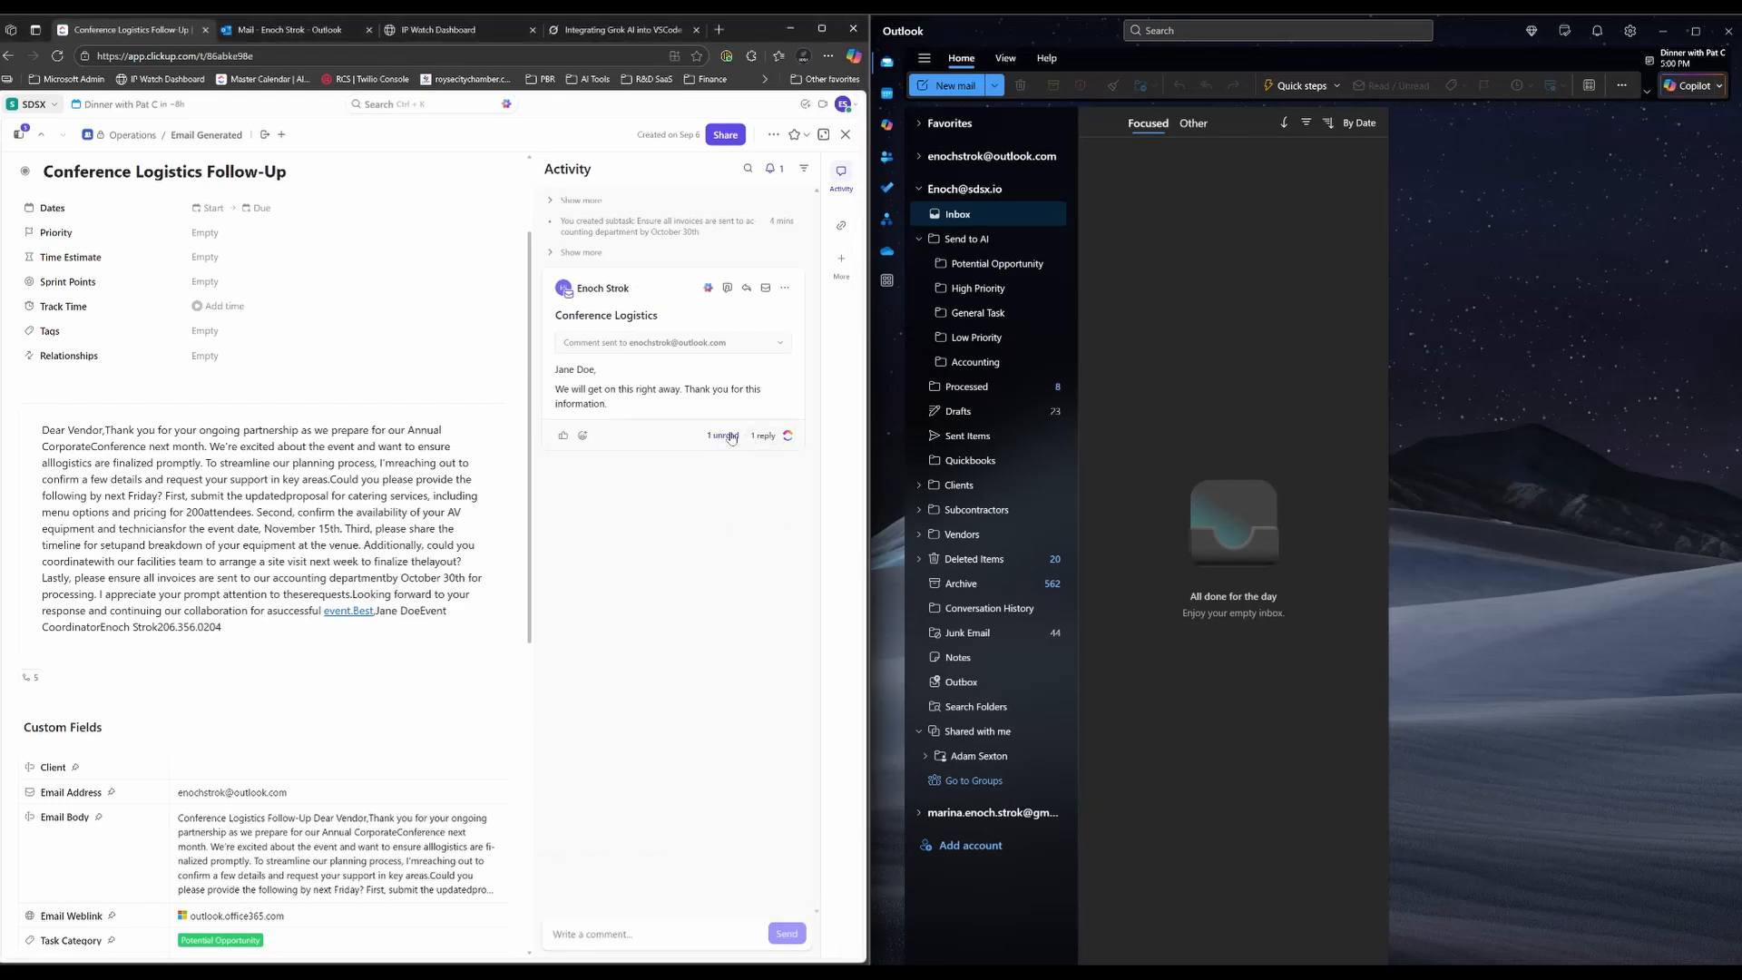
left_click(763, 436)
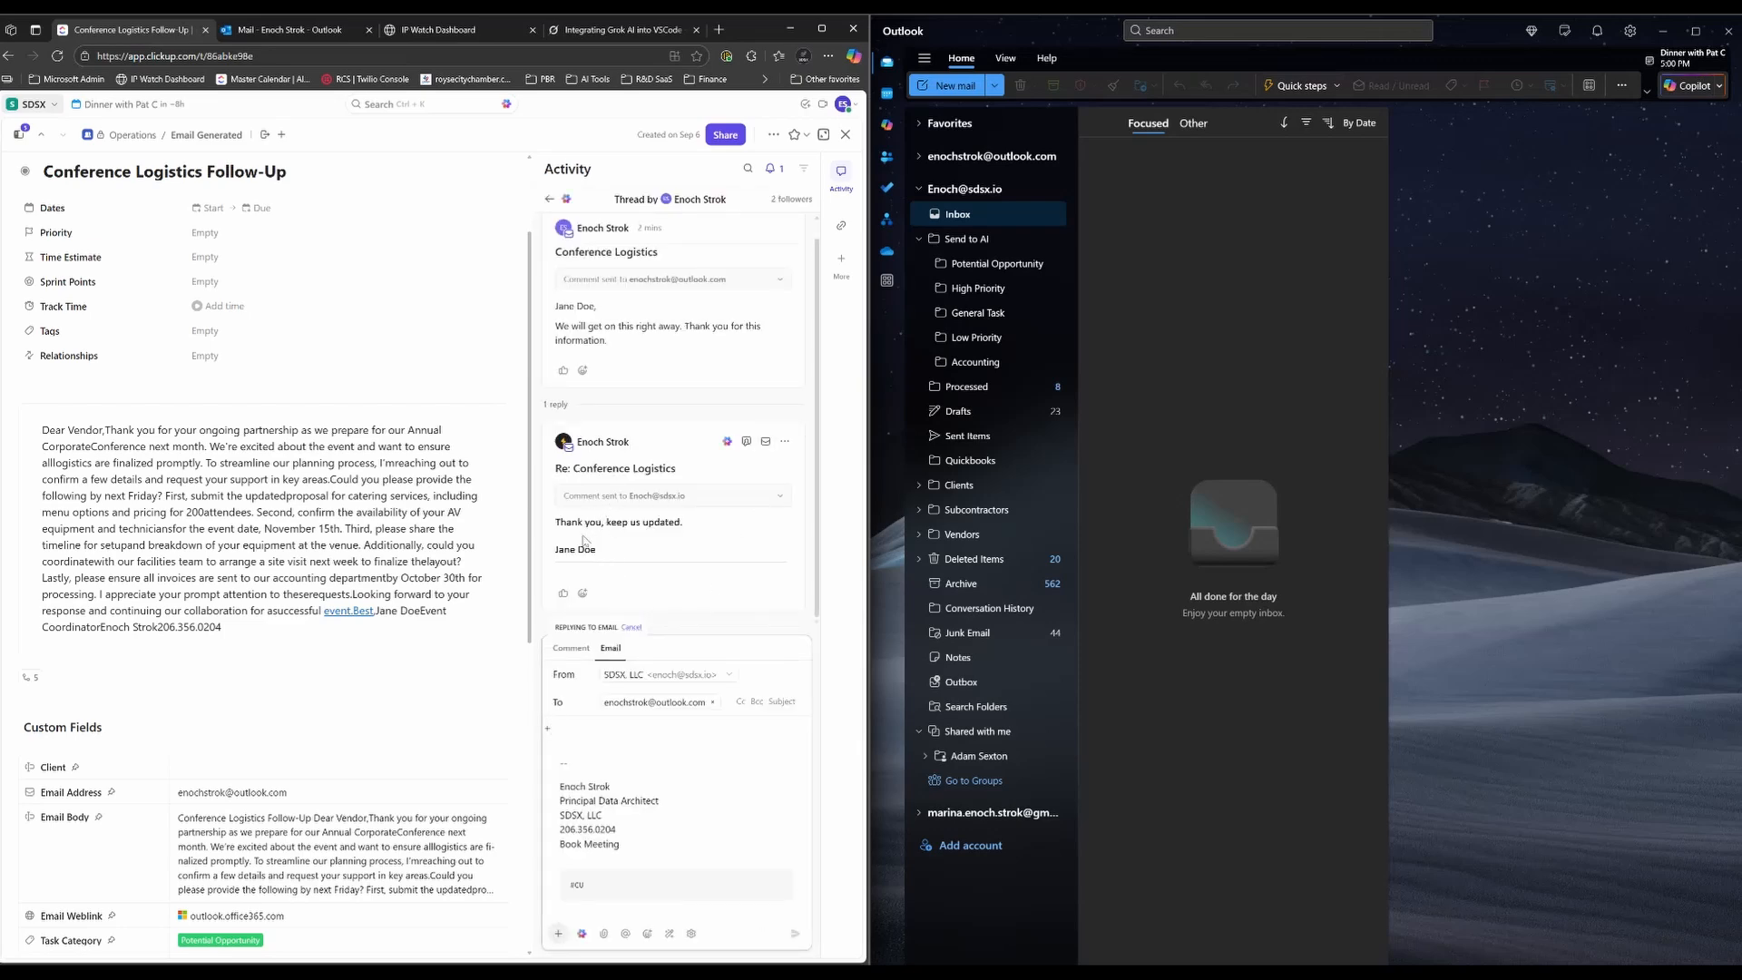
left_click_drag(553, 524, 697, 553)
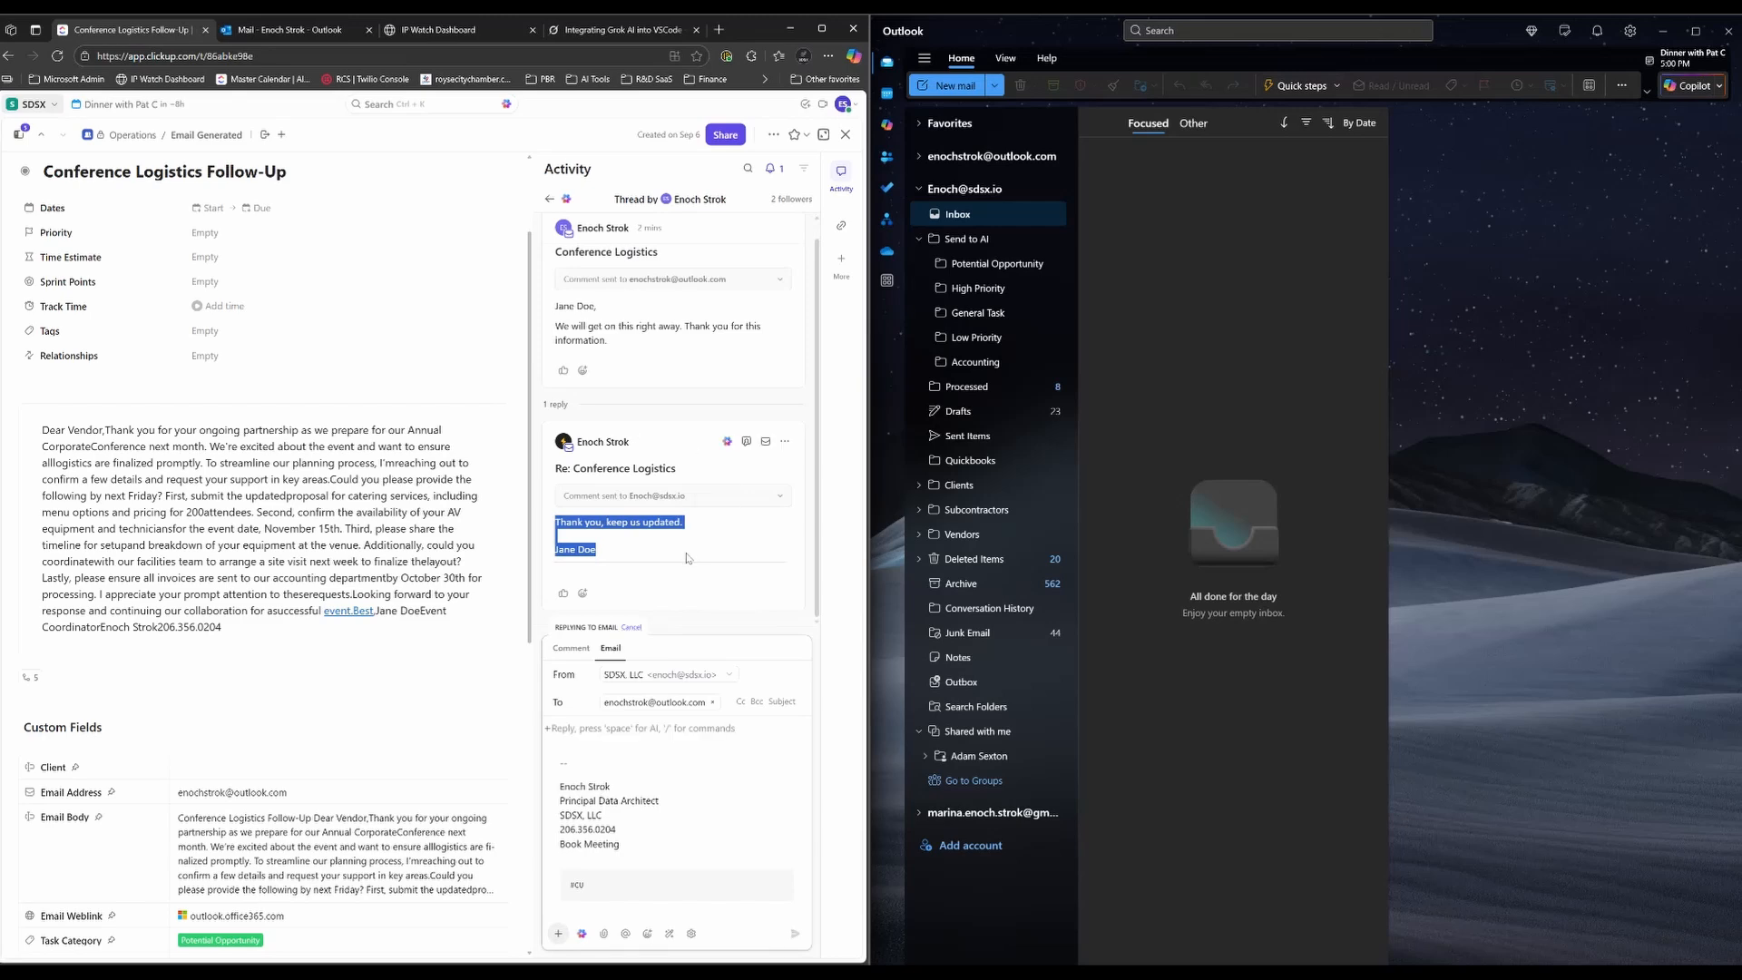
- Write "Will do." as an email reply in the Conference Logistics thread and send it
left_click(703, 547)
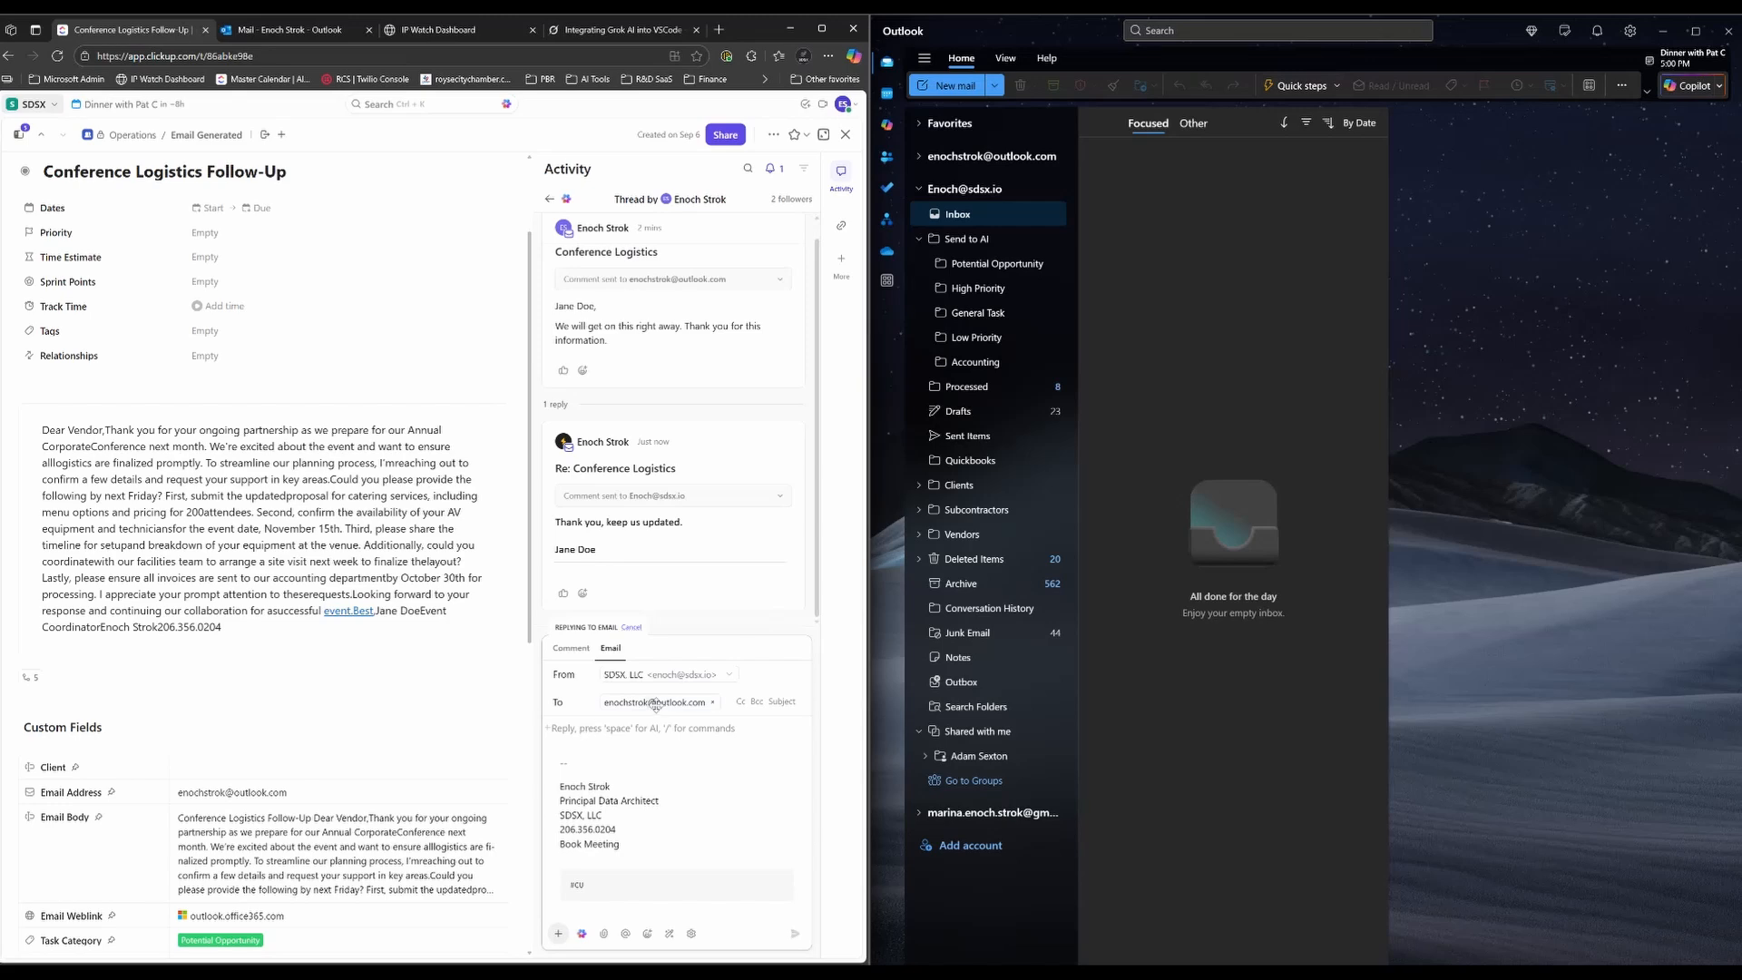
left_click(623, 734)
type("Will do.")
left_click(795, 933)
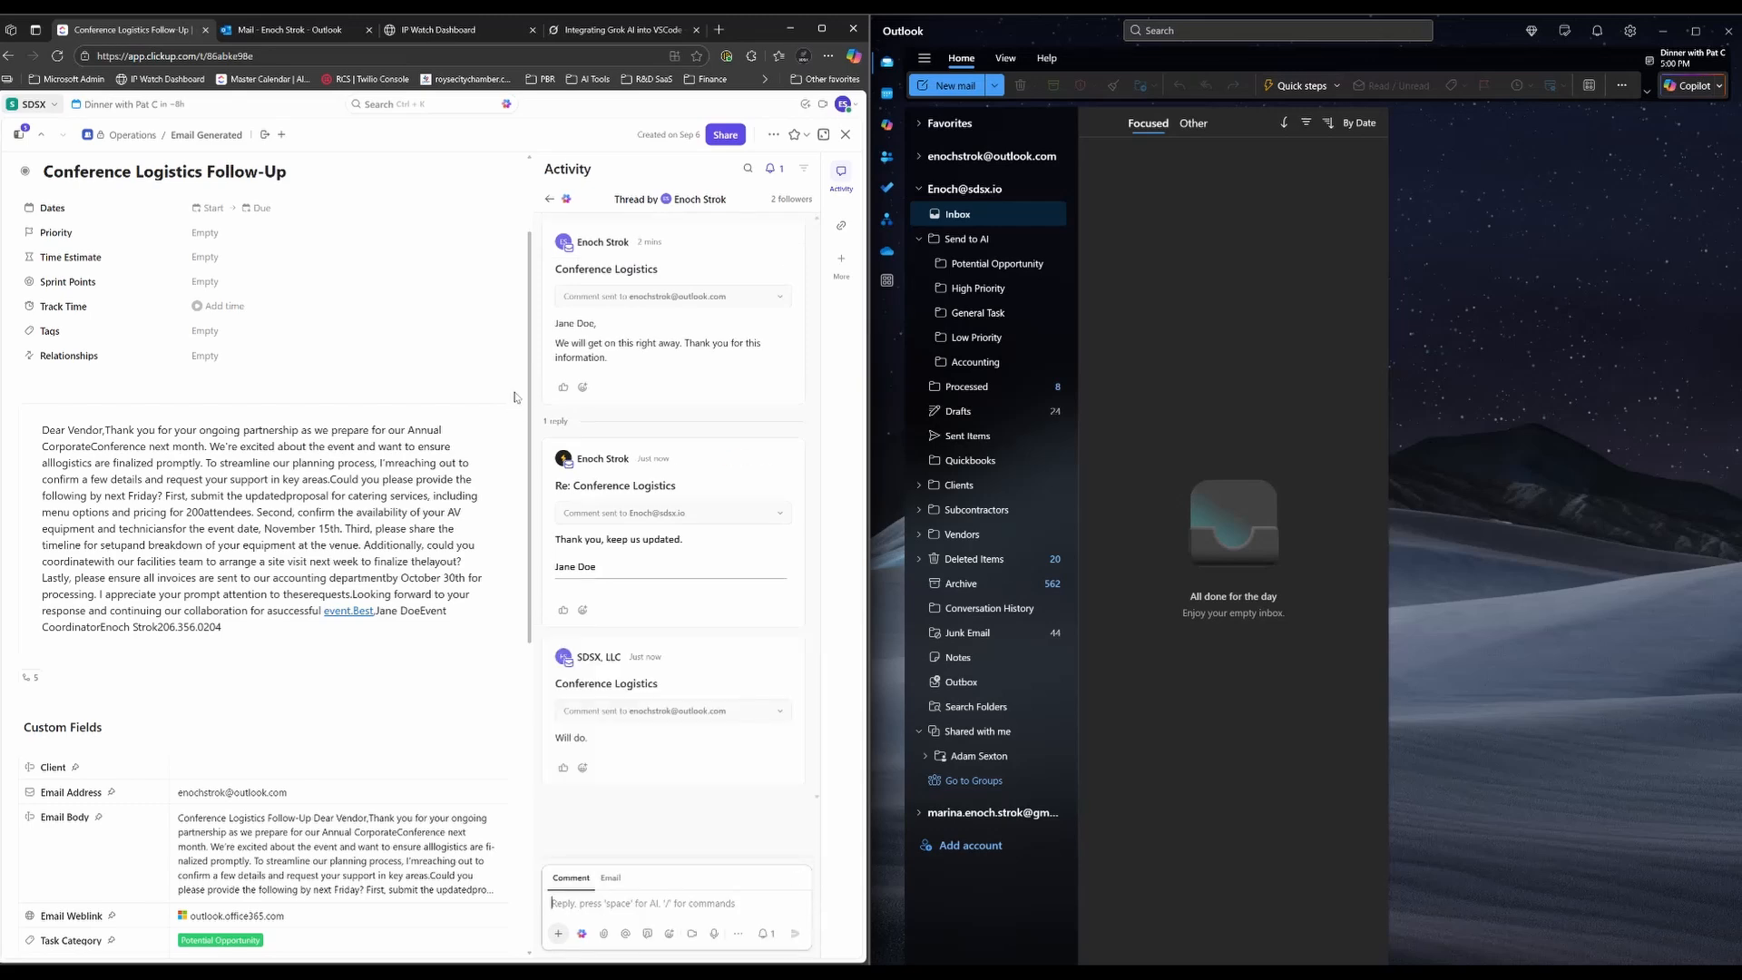
- Close the task, refresh the task list and open the Conference Logistics Follow-Up notification in the ClickUp inbox
left_click(845, 134)
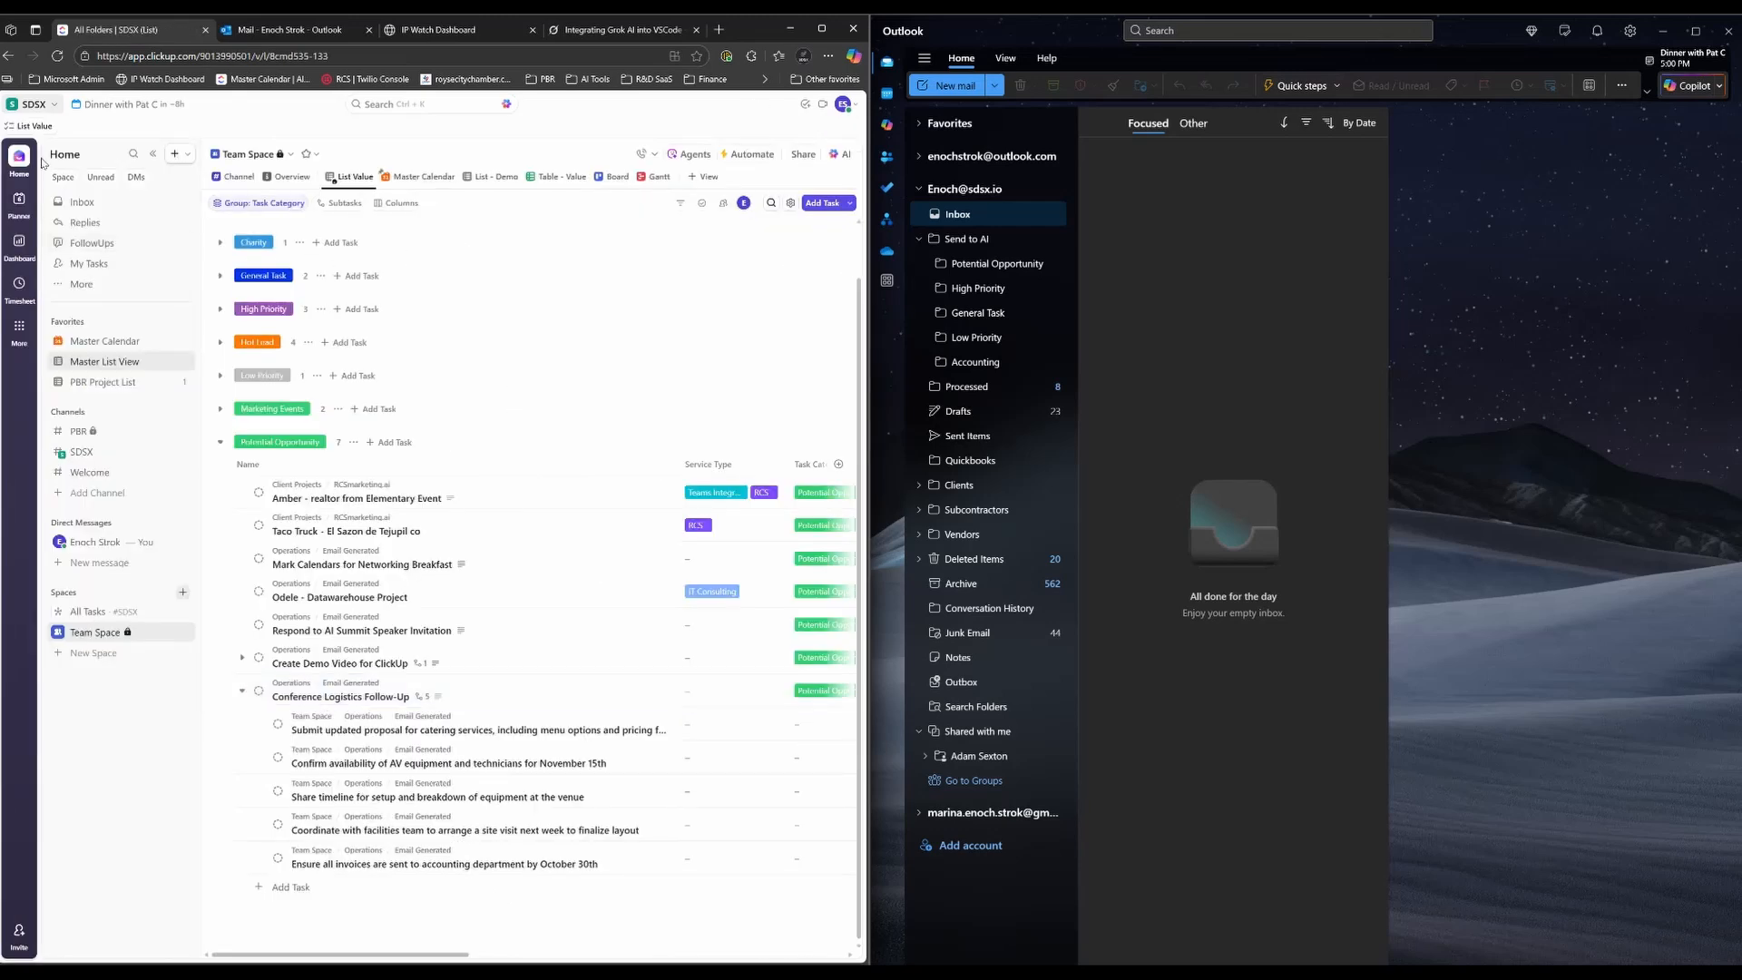
left_click(56, 55)
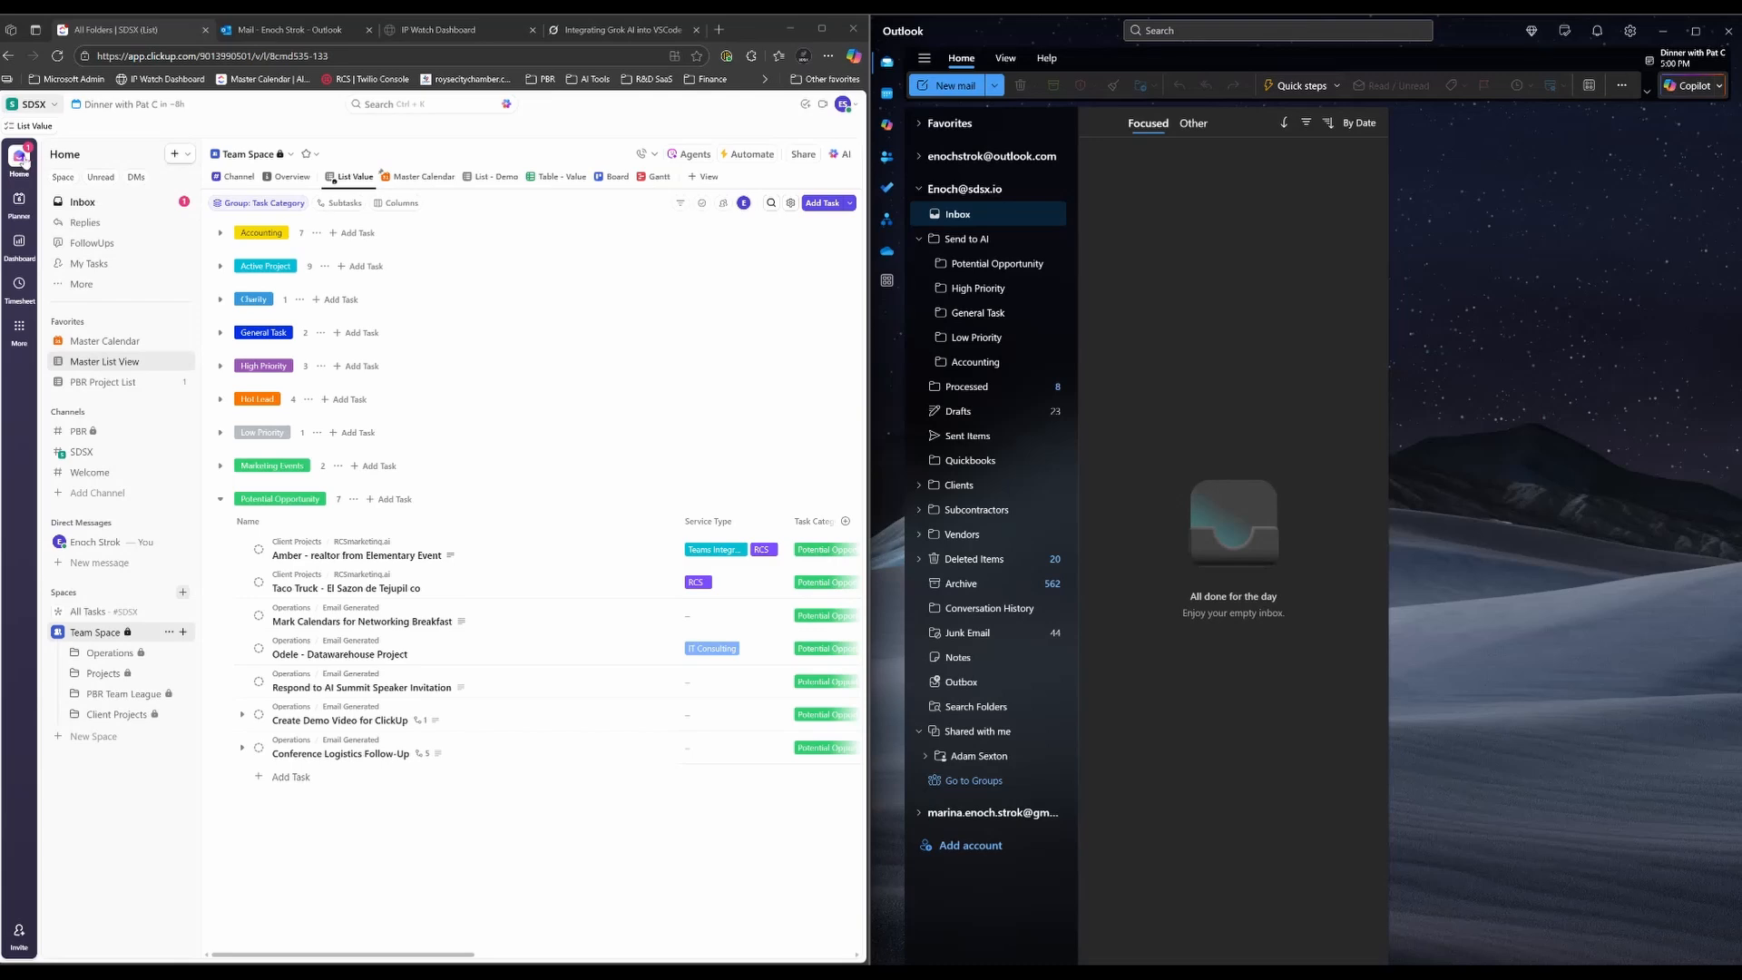
left_click(100, 203)
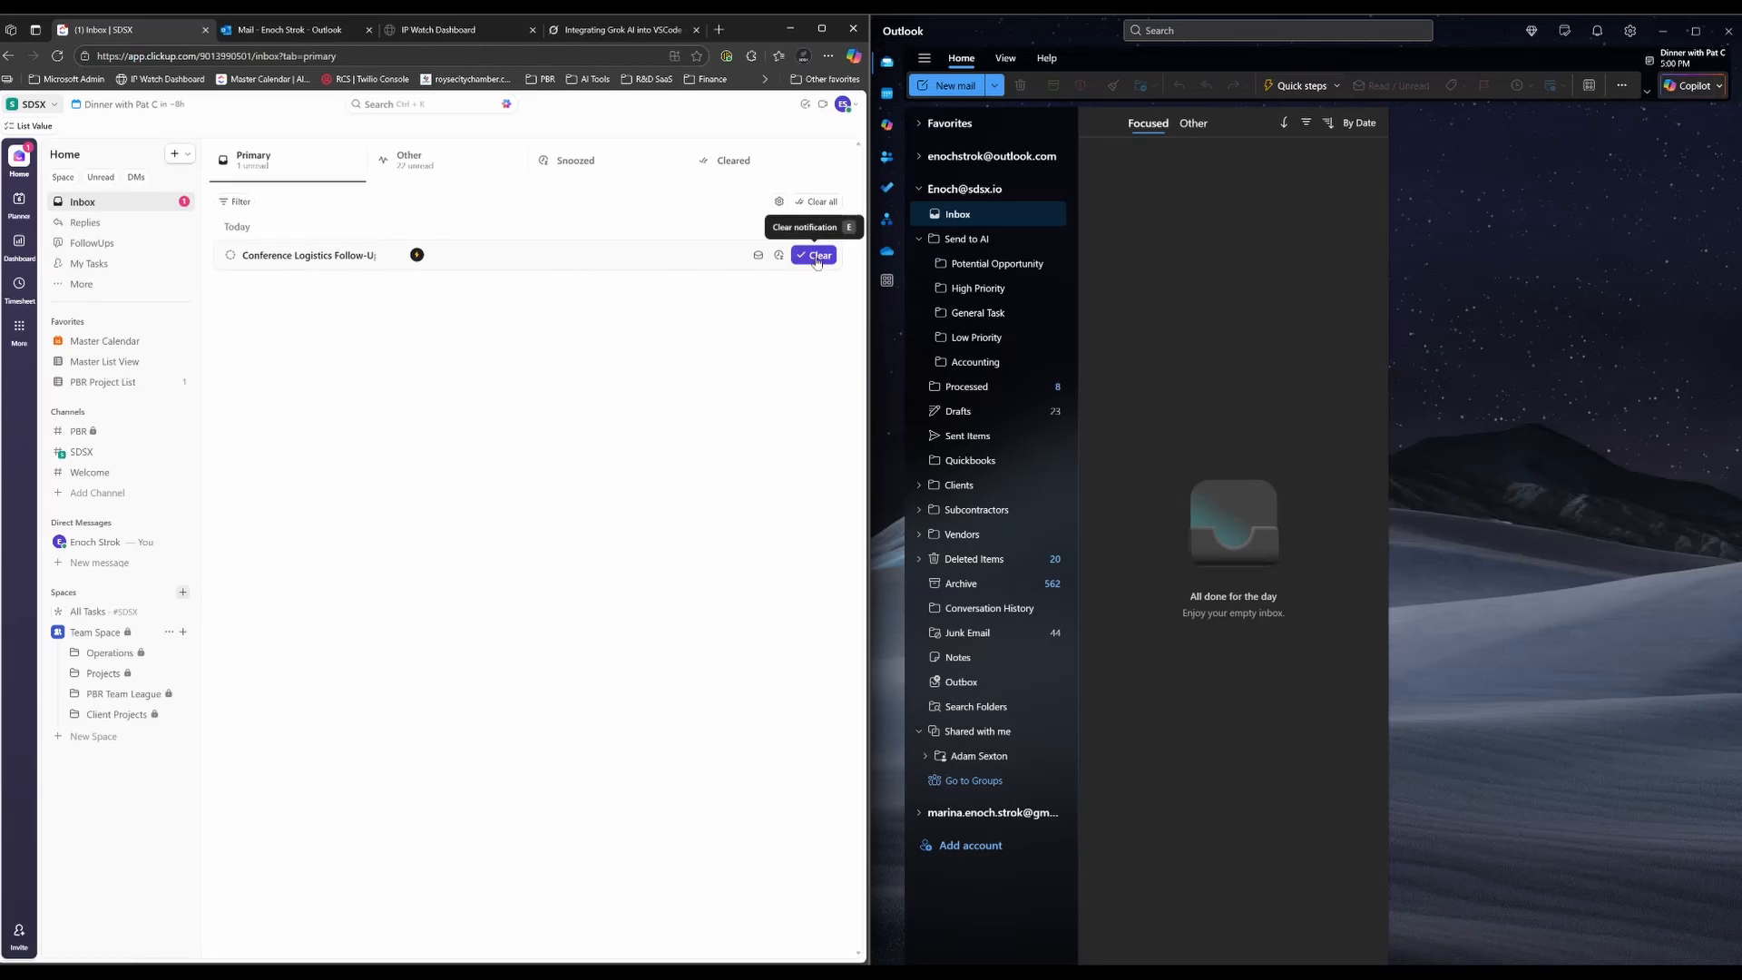
left_click(291, 258)
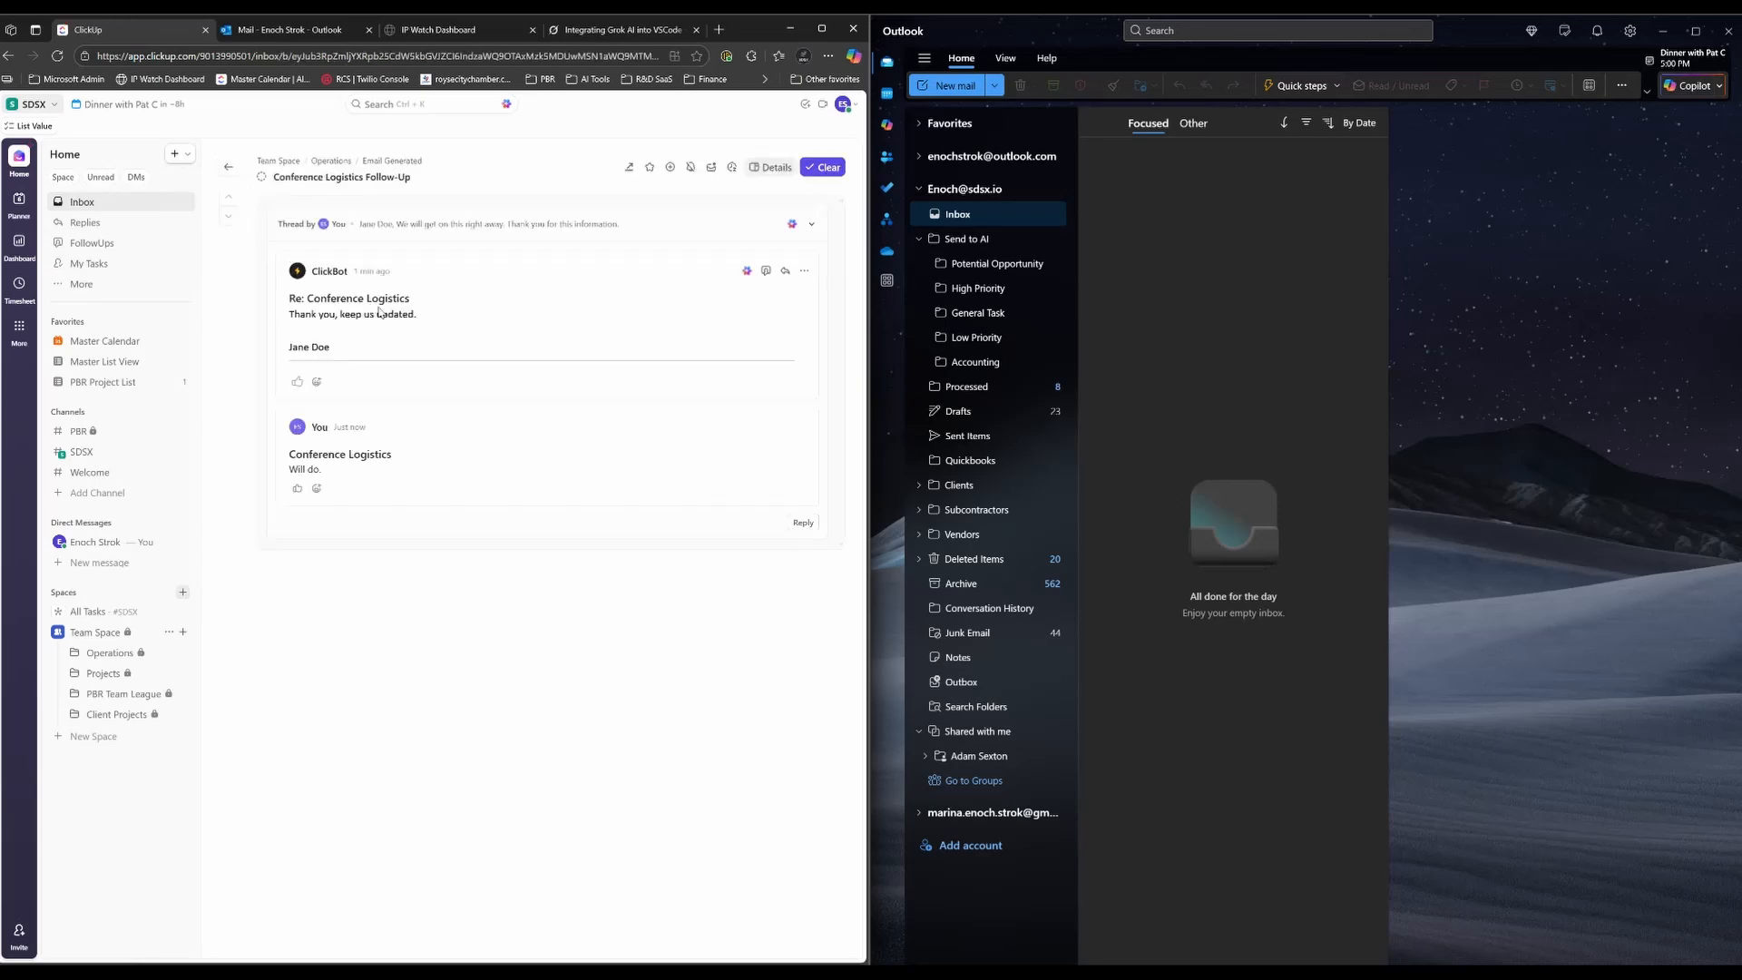
- Open a reply composer in the notification's thread and switch it from comment to email
left_click(803, 522)
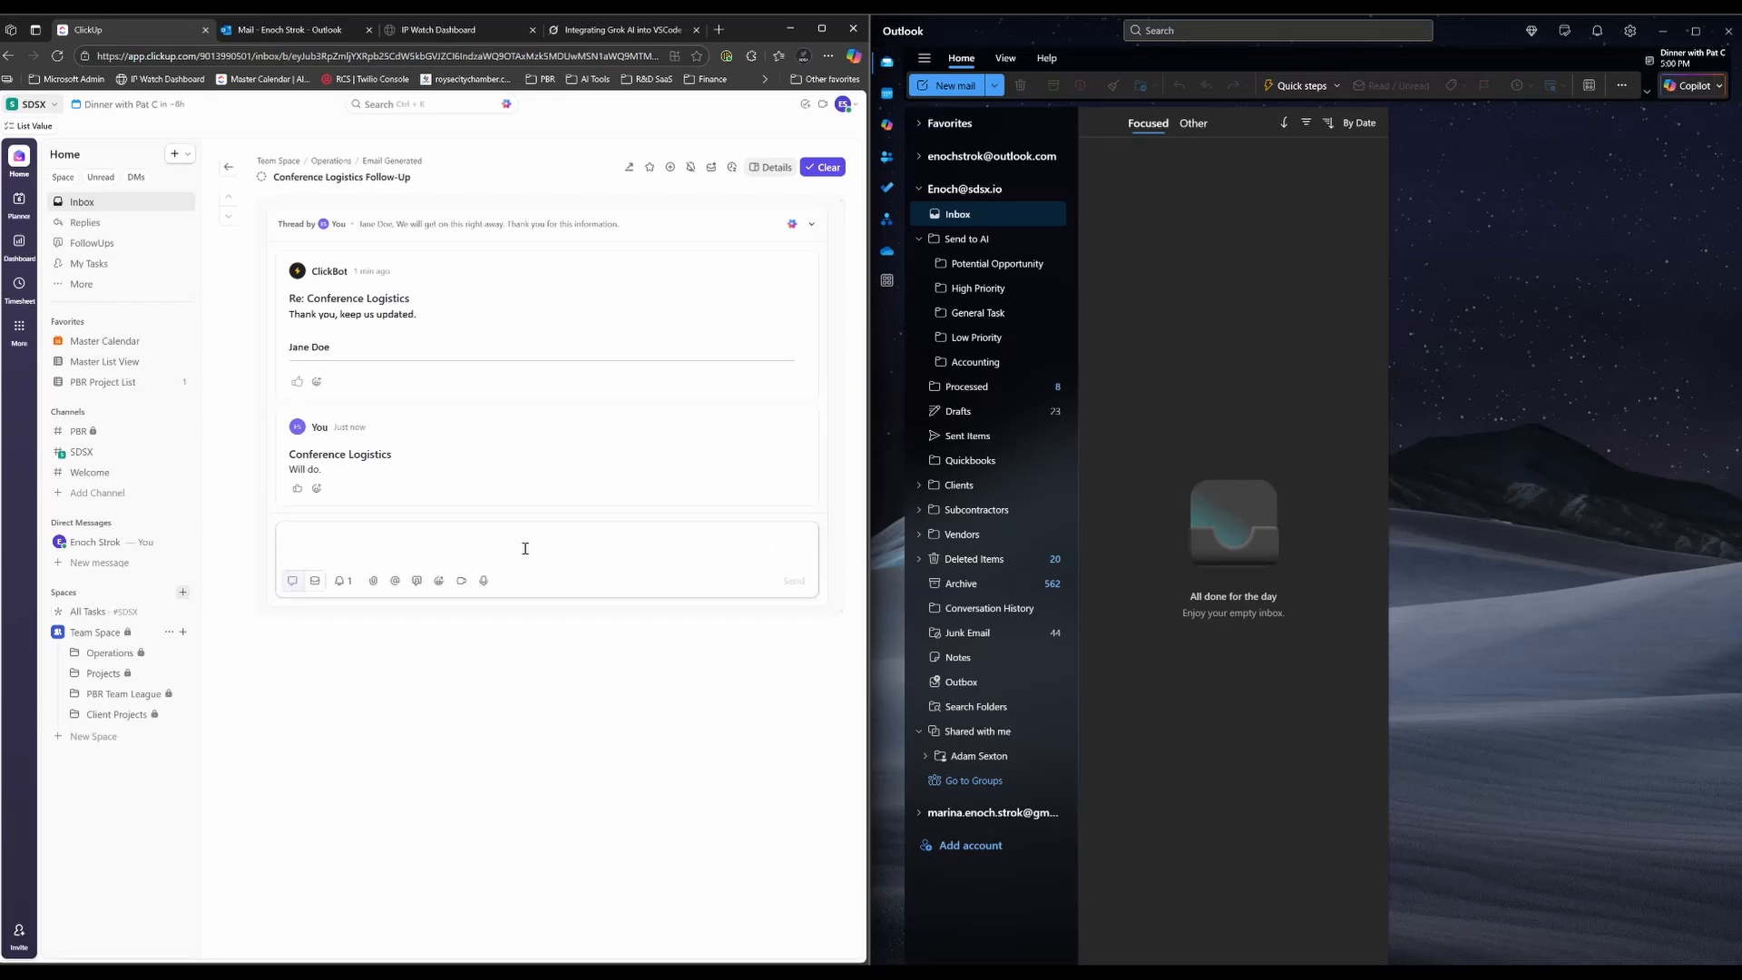
left_click(498, 653)
left_click(803, 523)
left_click(315, 583)
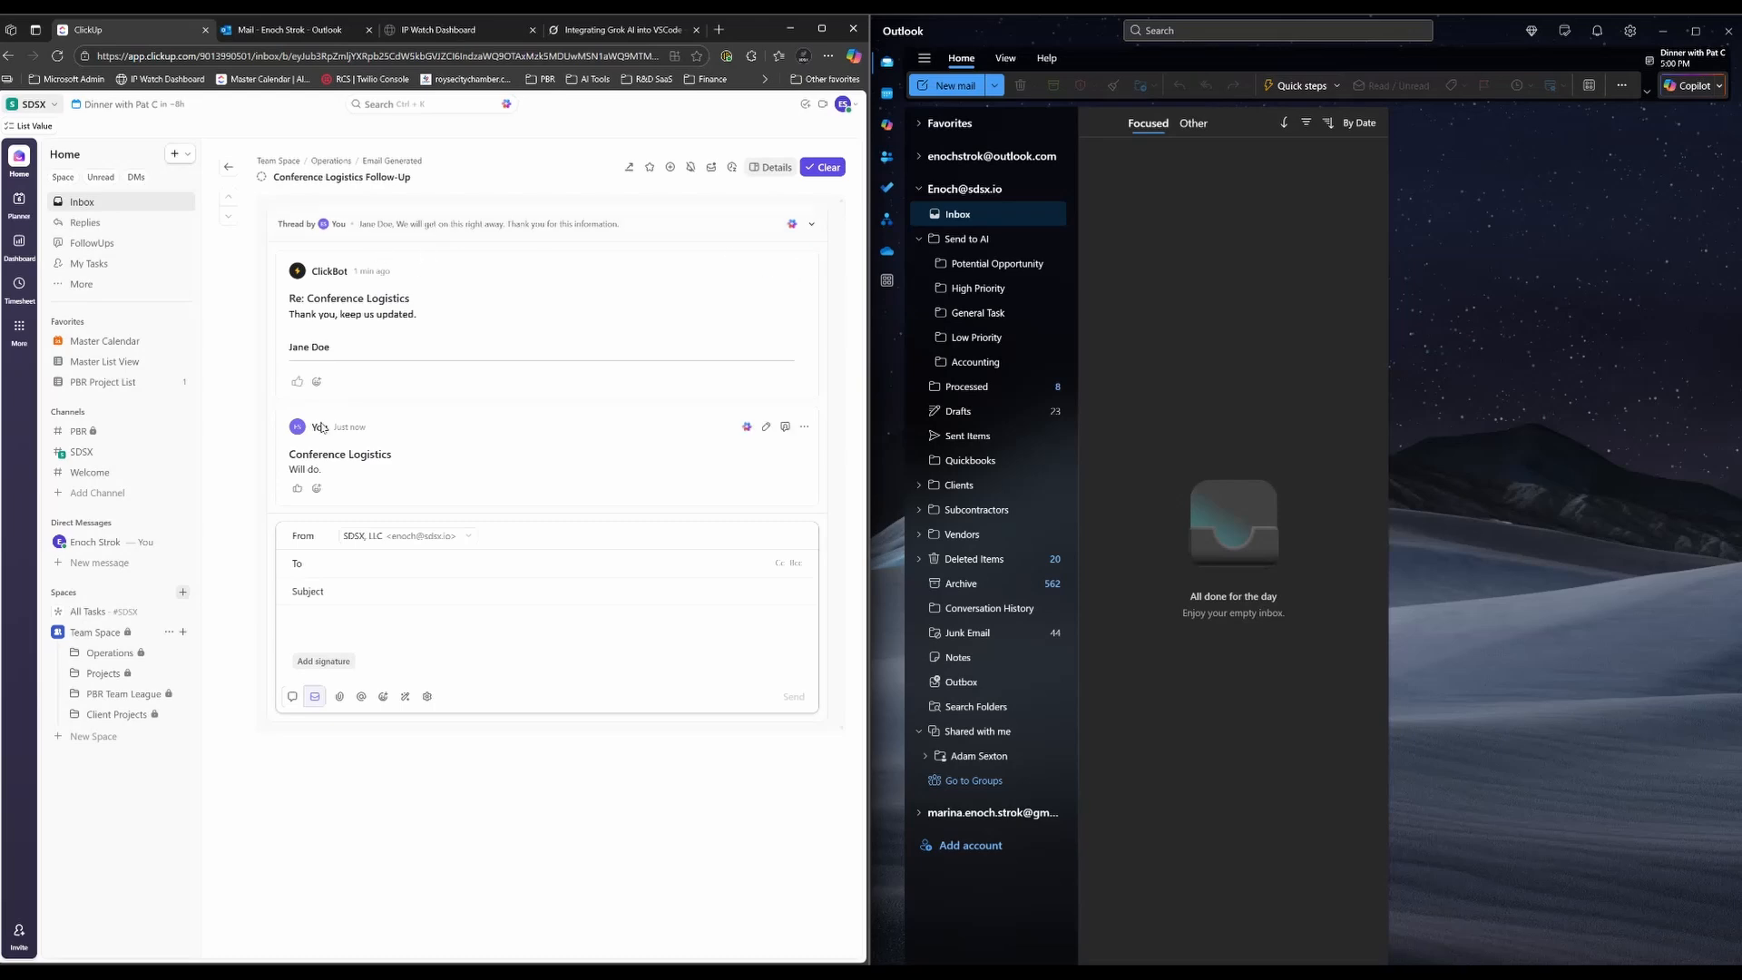
- Return to the inbox overview and clear the Conference Logistics Follow-Up notification
left_click(229, 167)
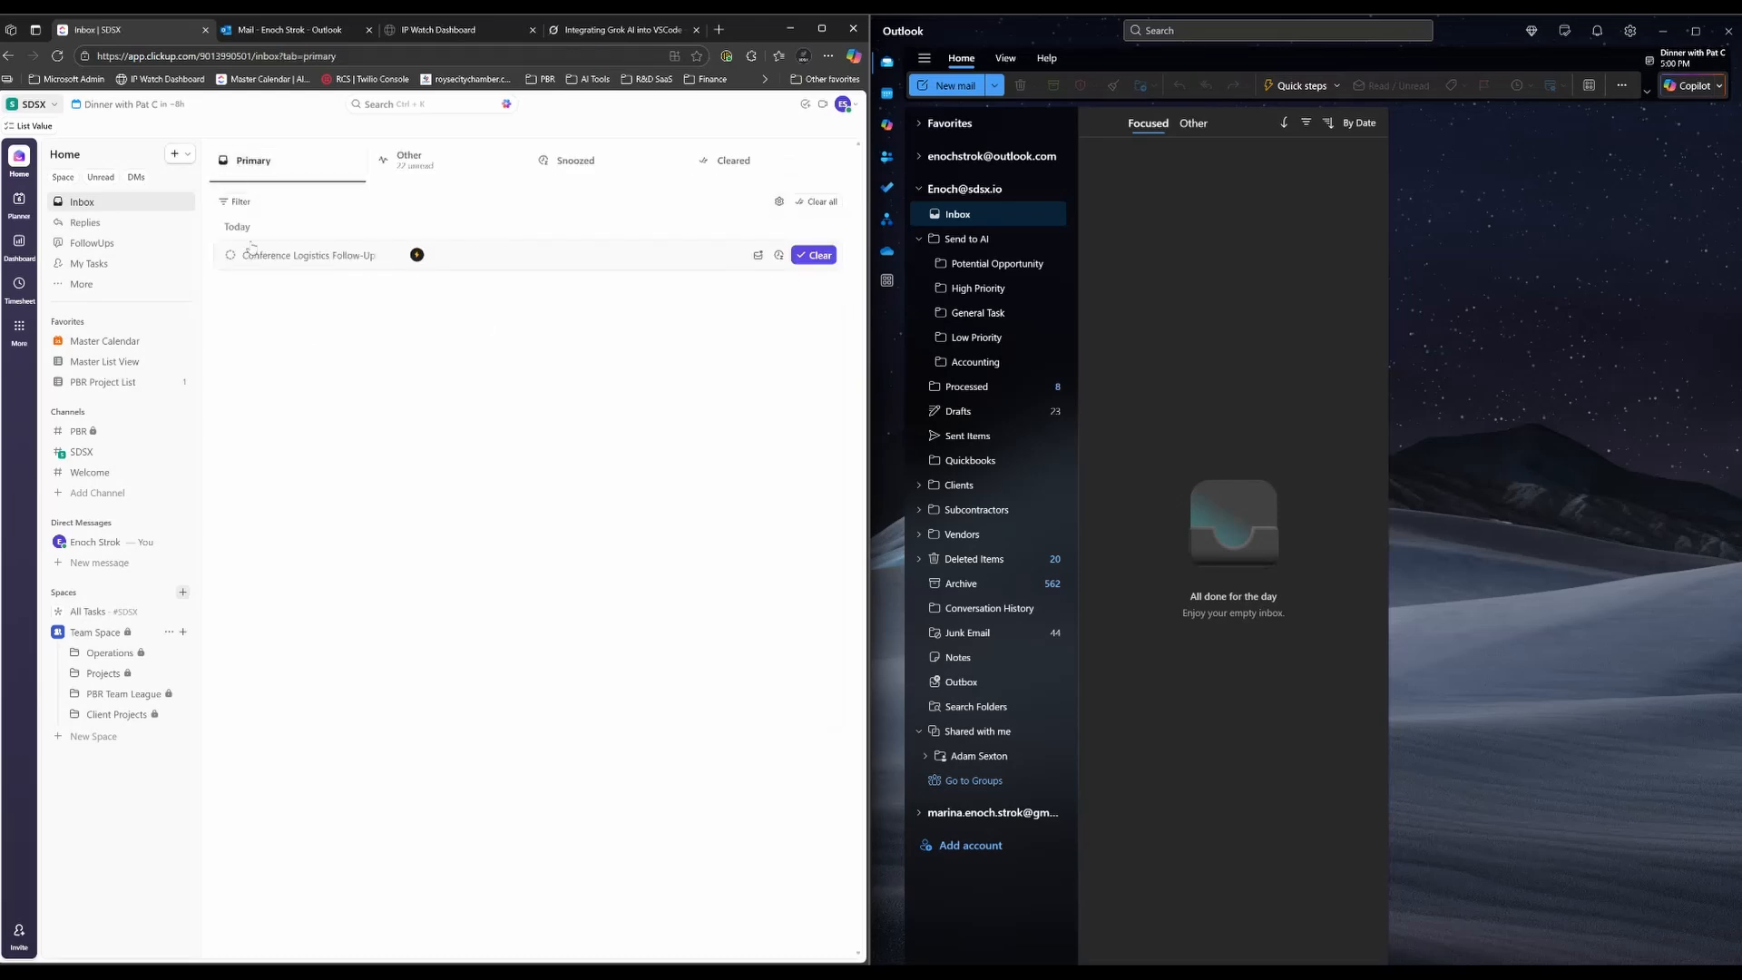
left_click(820, 256)
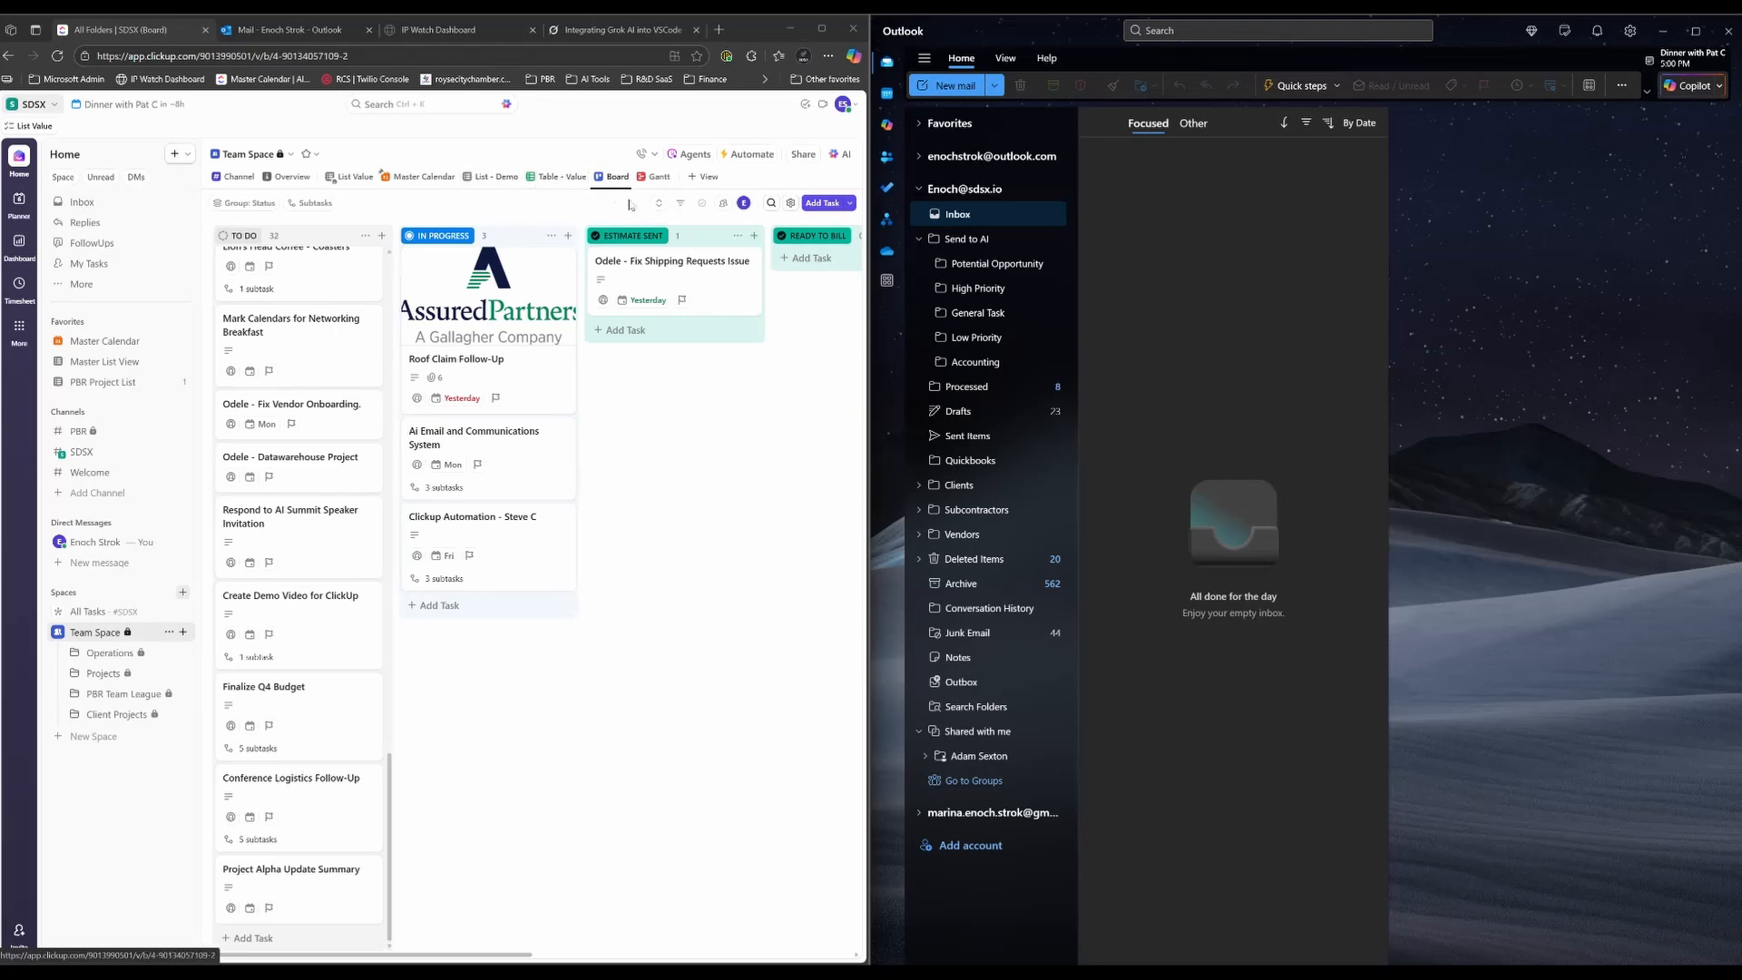
- Open the List - Demo view and expand the subtasks of the Conference Logistics Follow-Up task
left_click(480, 180)
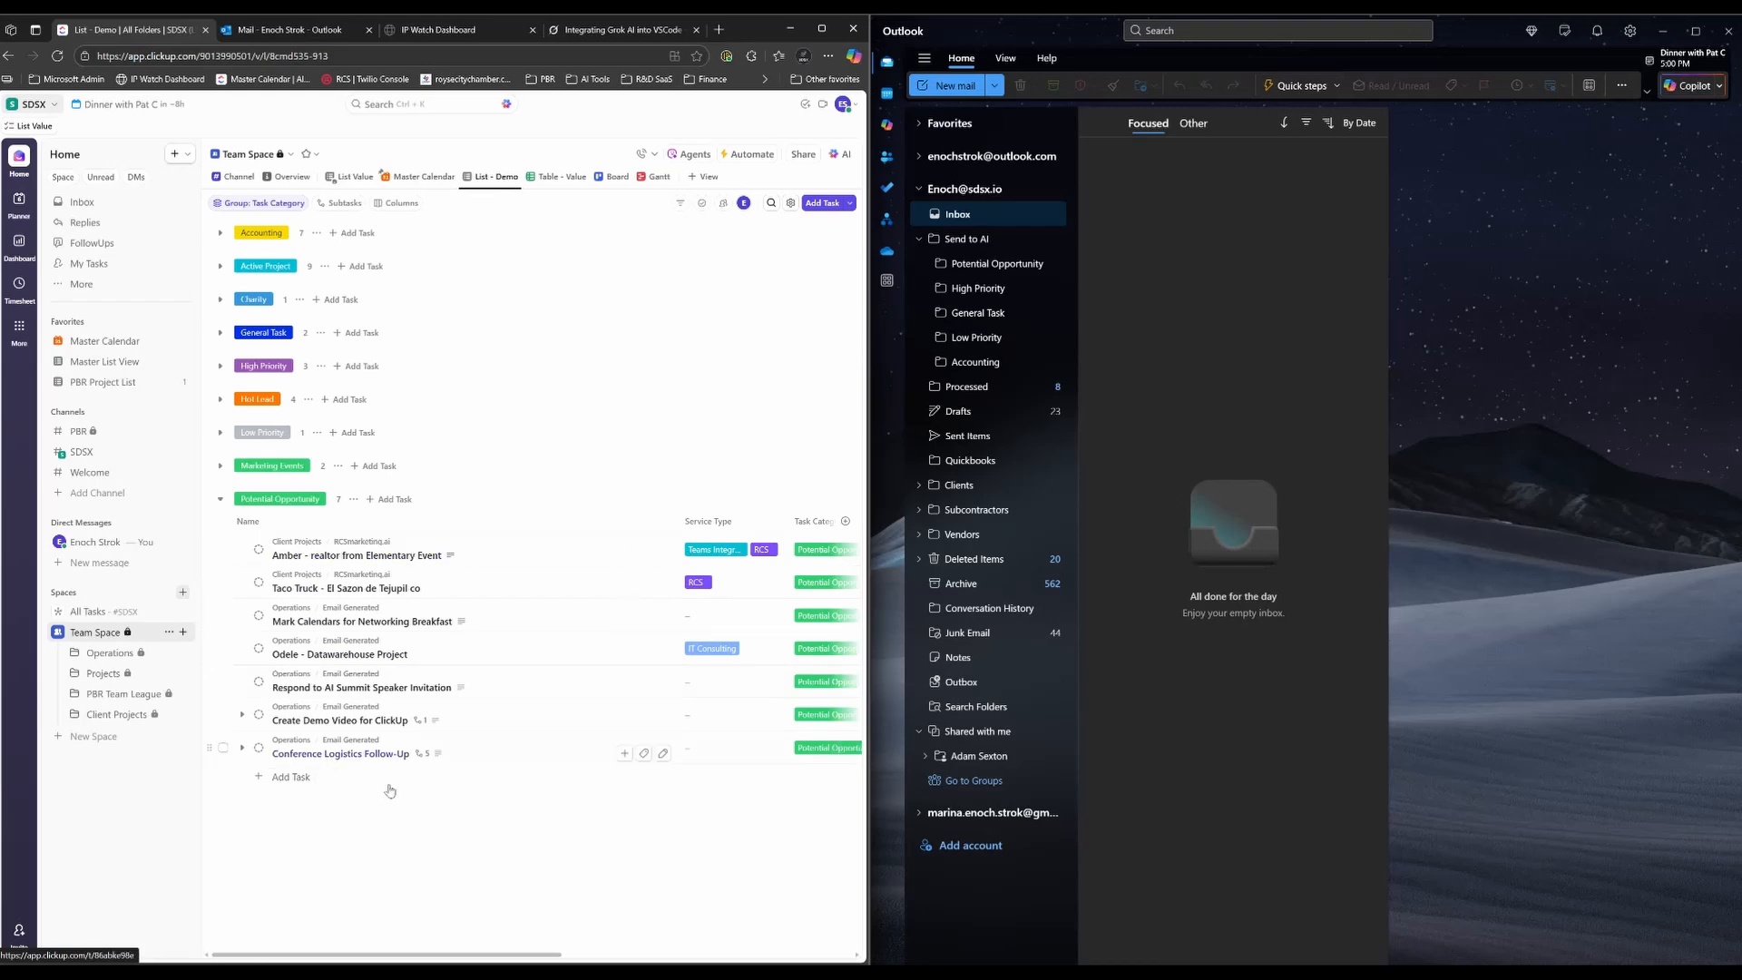
left_click(241, 748)
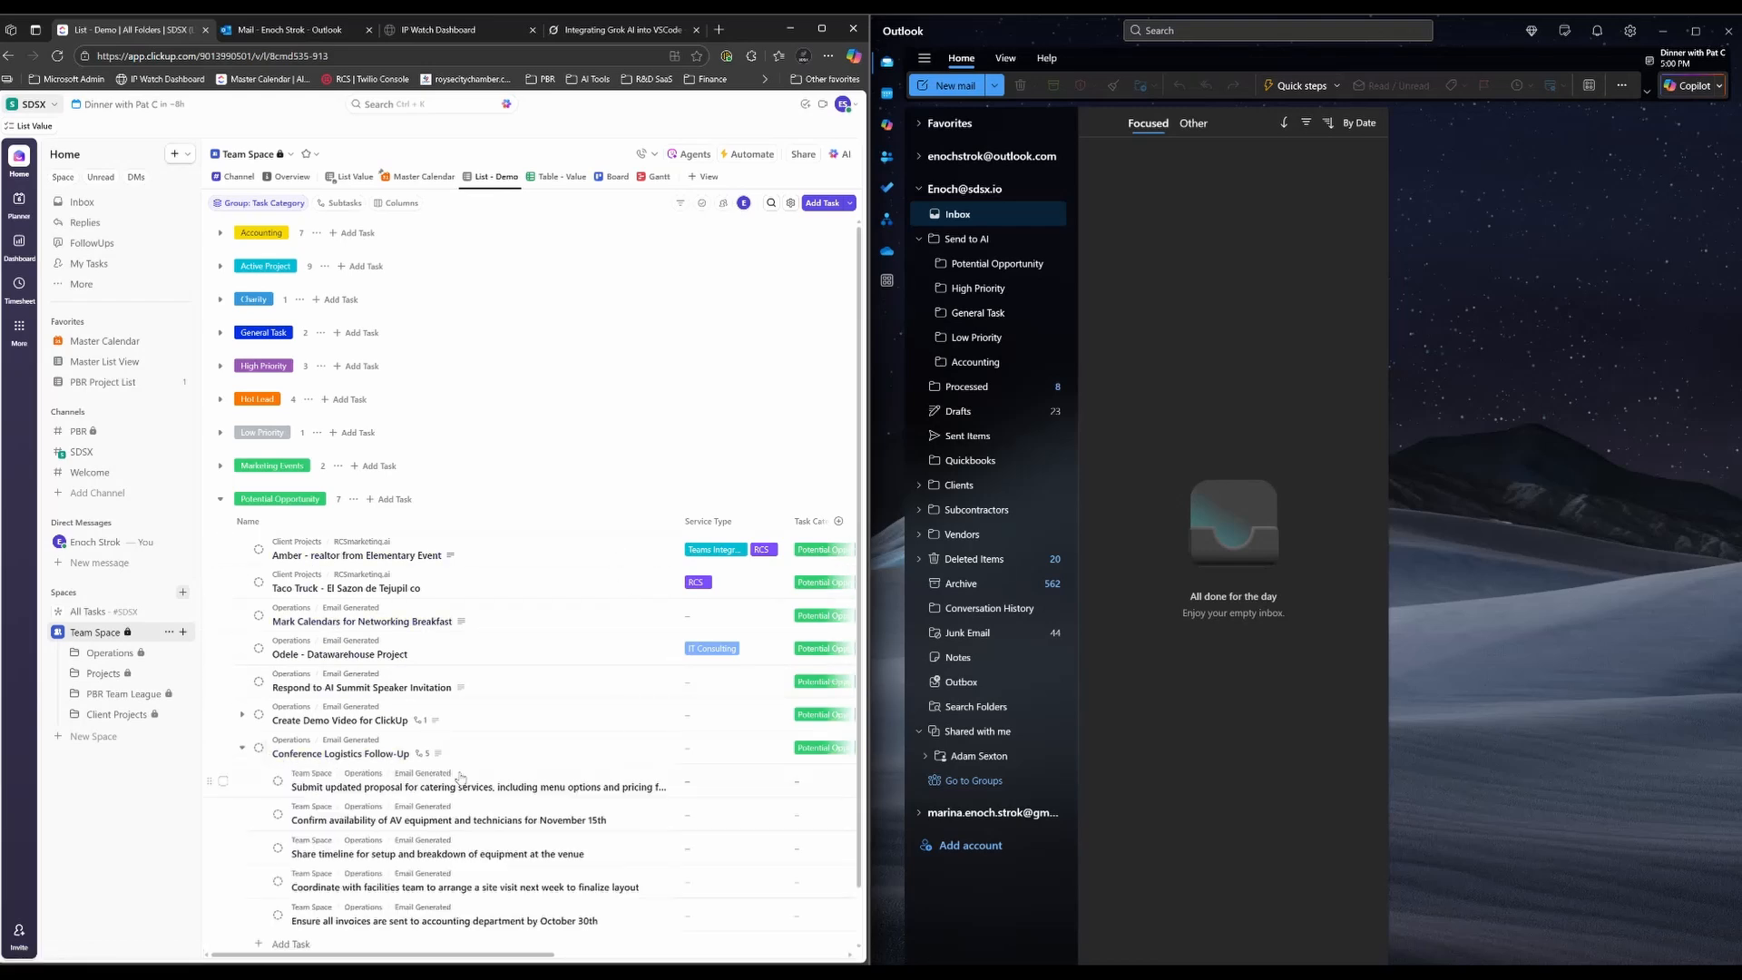
scroll(381, 784, "down", 2)
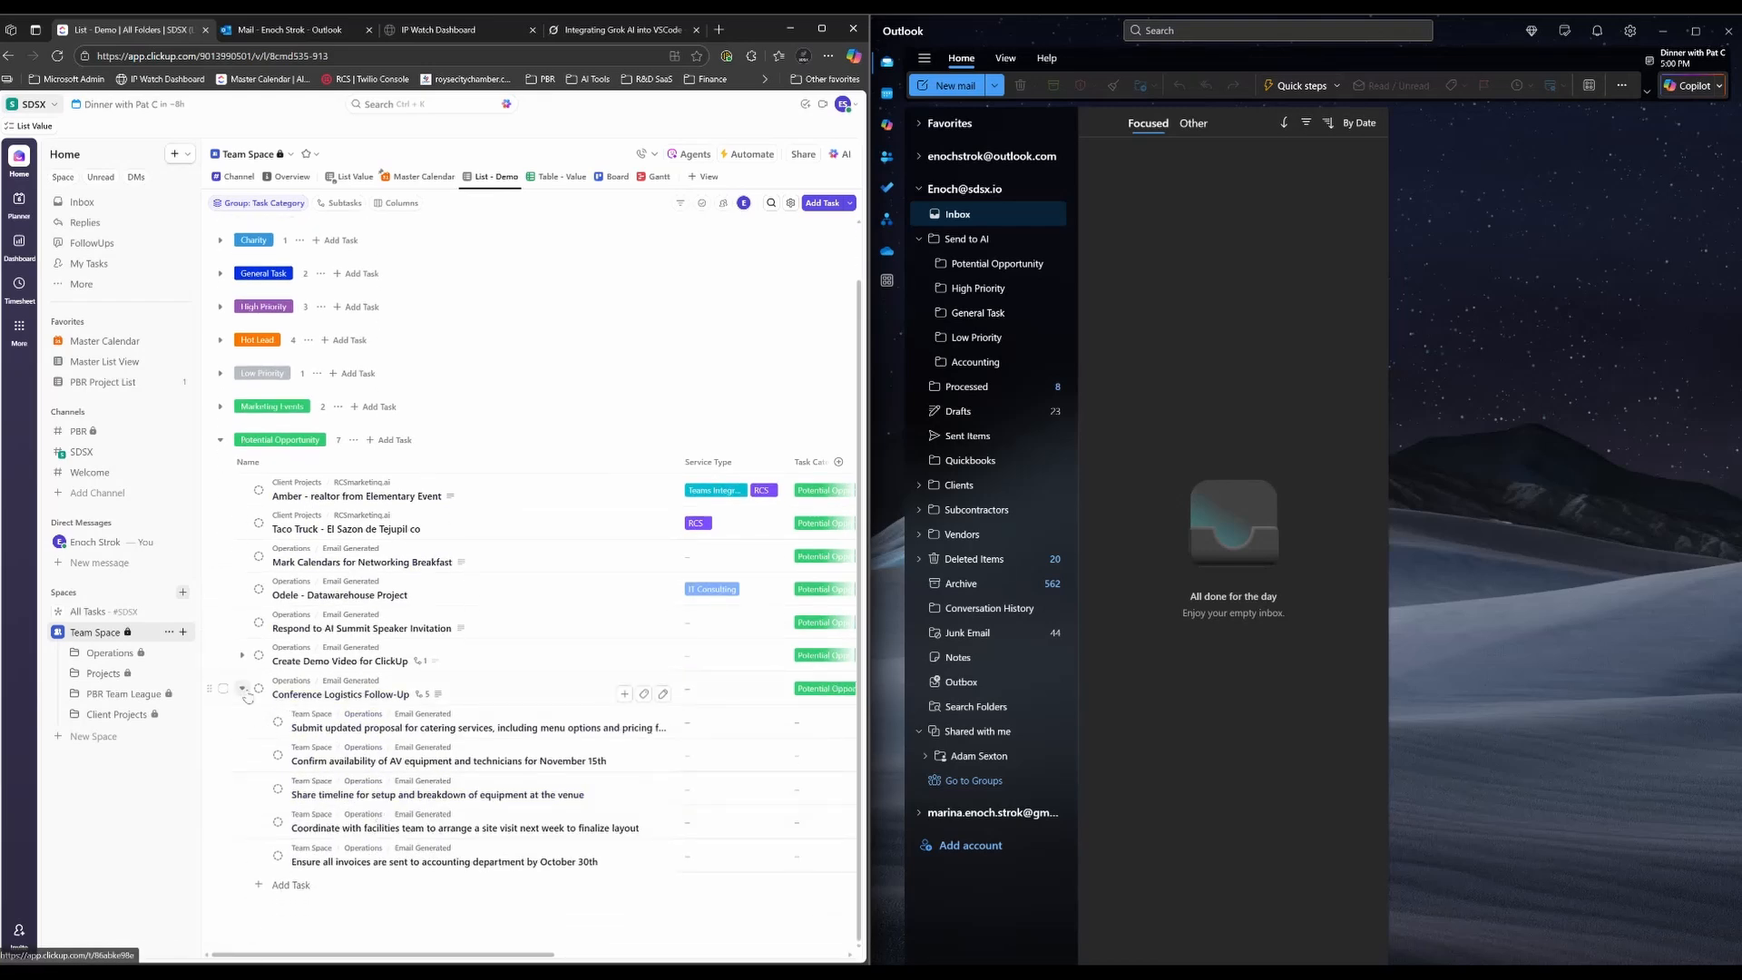
left_click(243, 689)
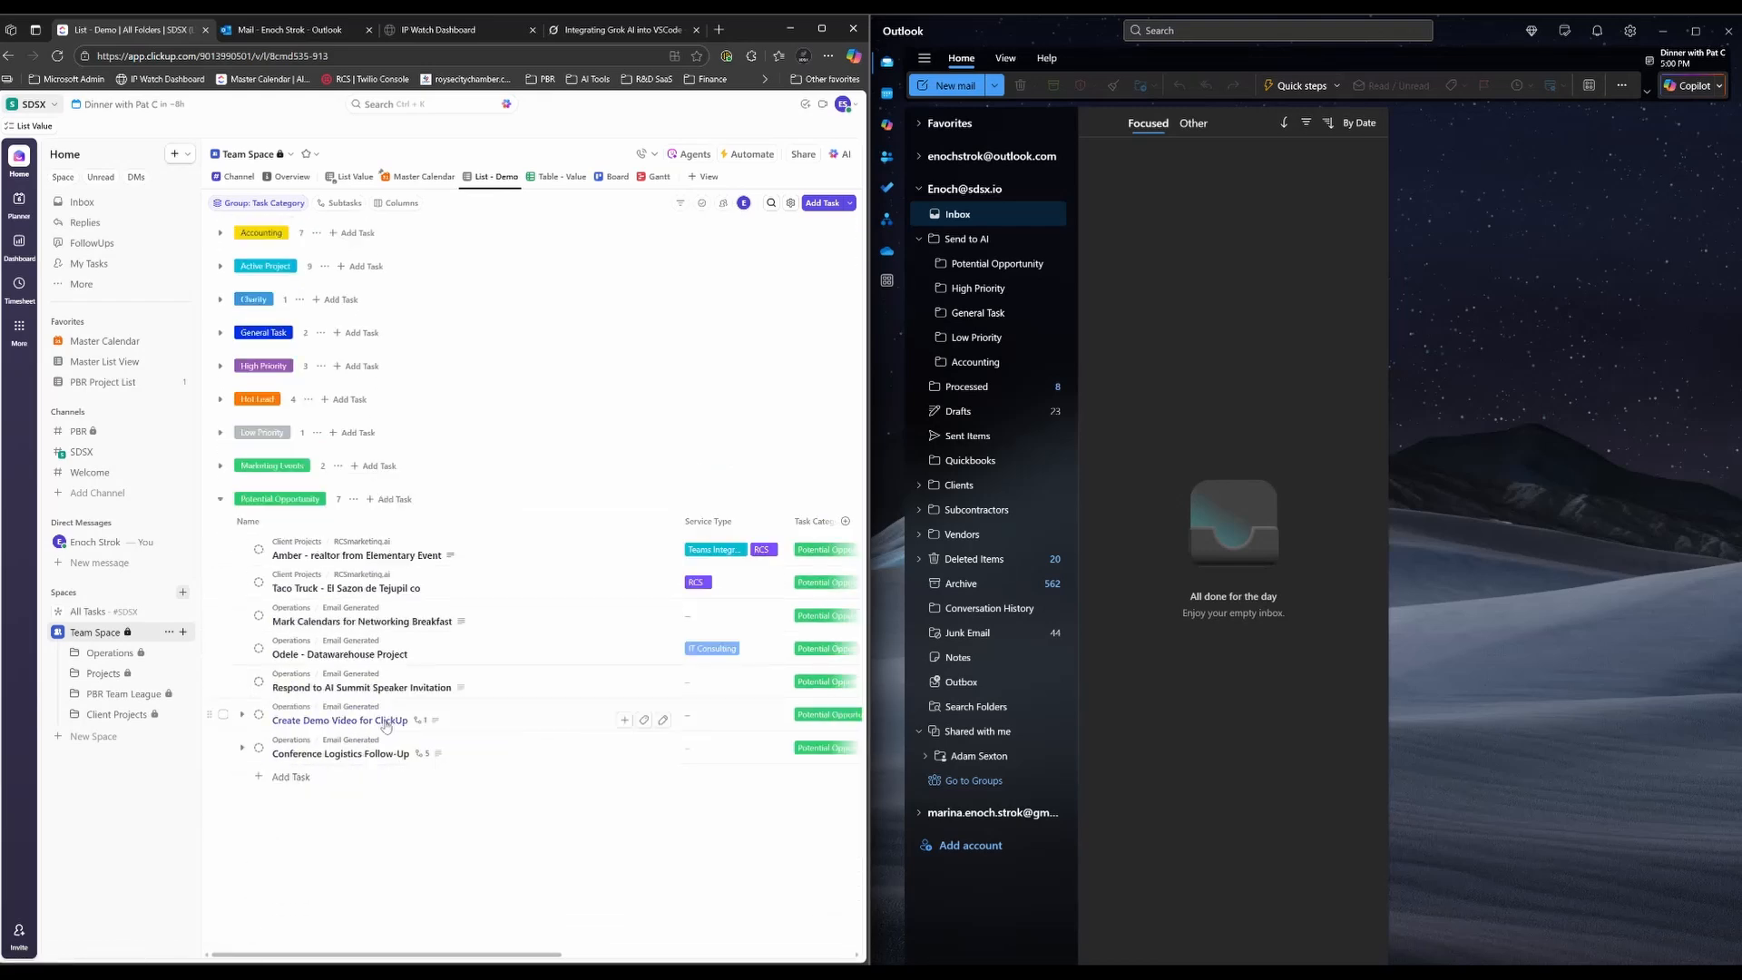
left_click(241, 747)
- Look at the due date and assignee choices for the catering proposal subtask
scroll(700, 786, "right", 2)
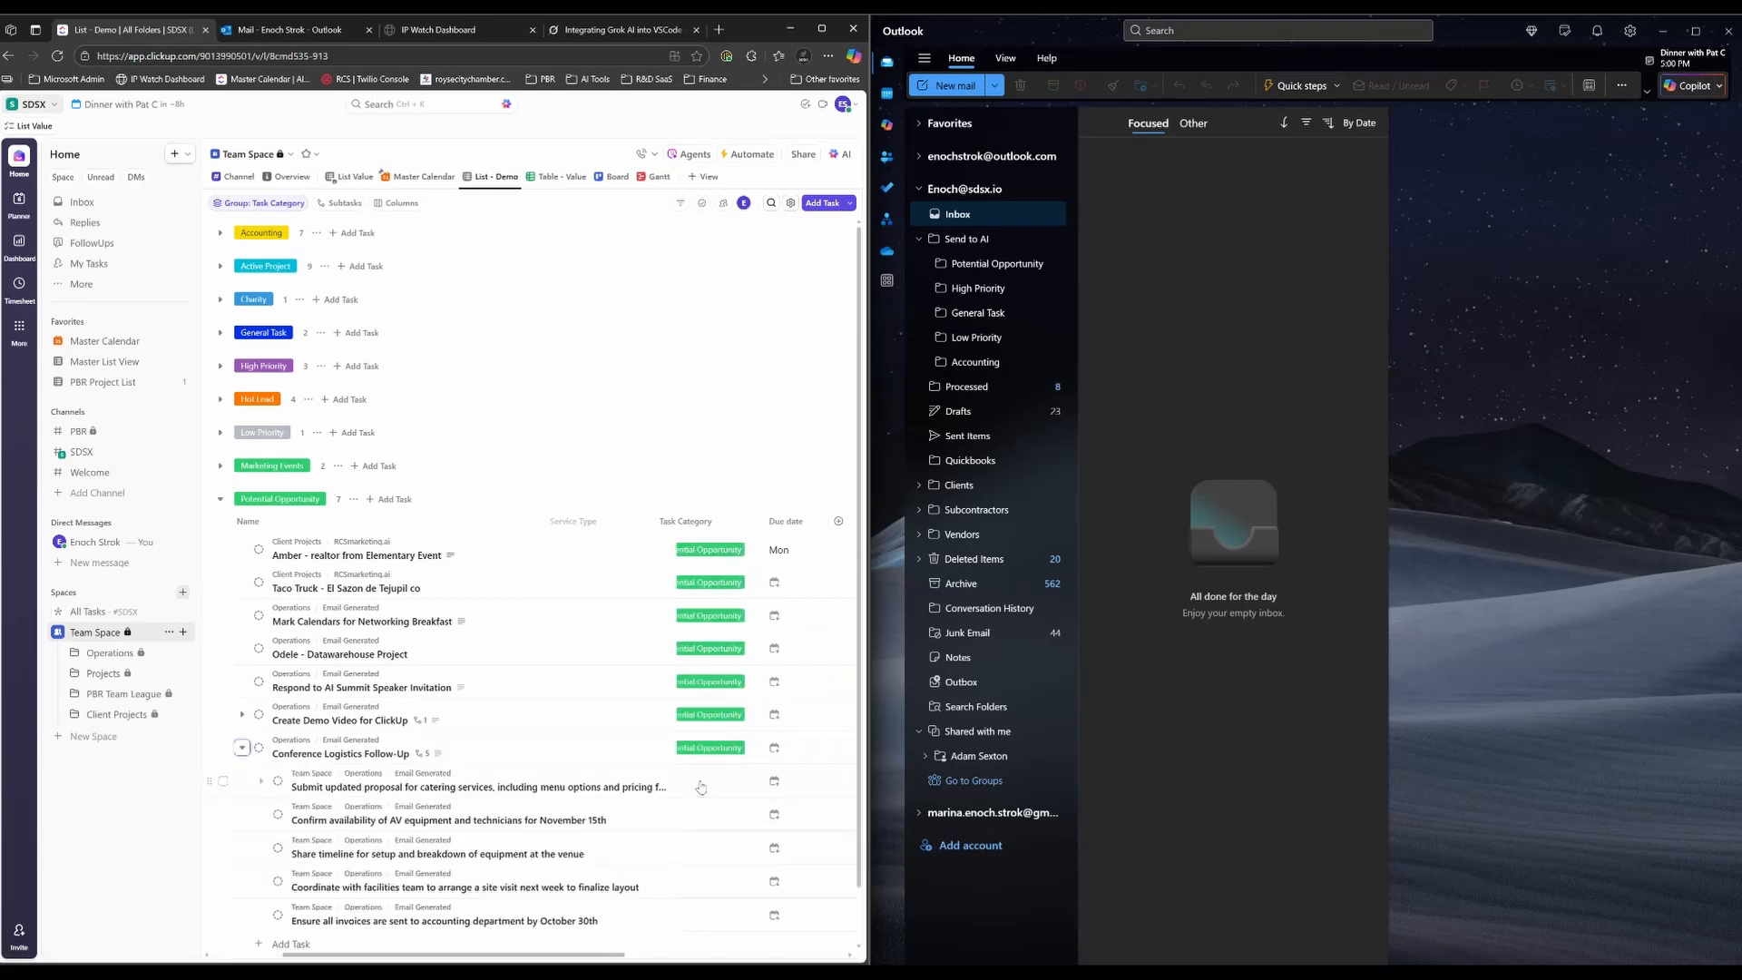
scroll(701, 786, "right", 1)
left_click(721, 791)
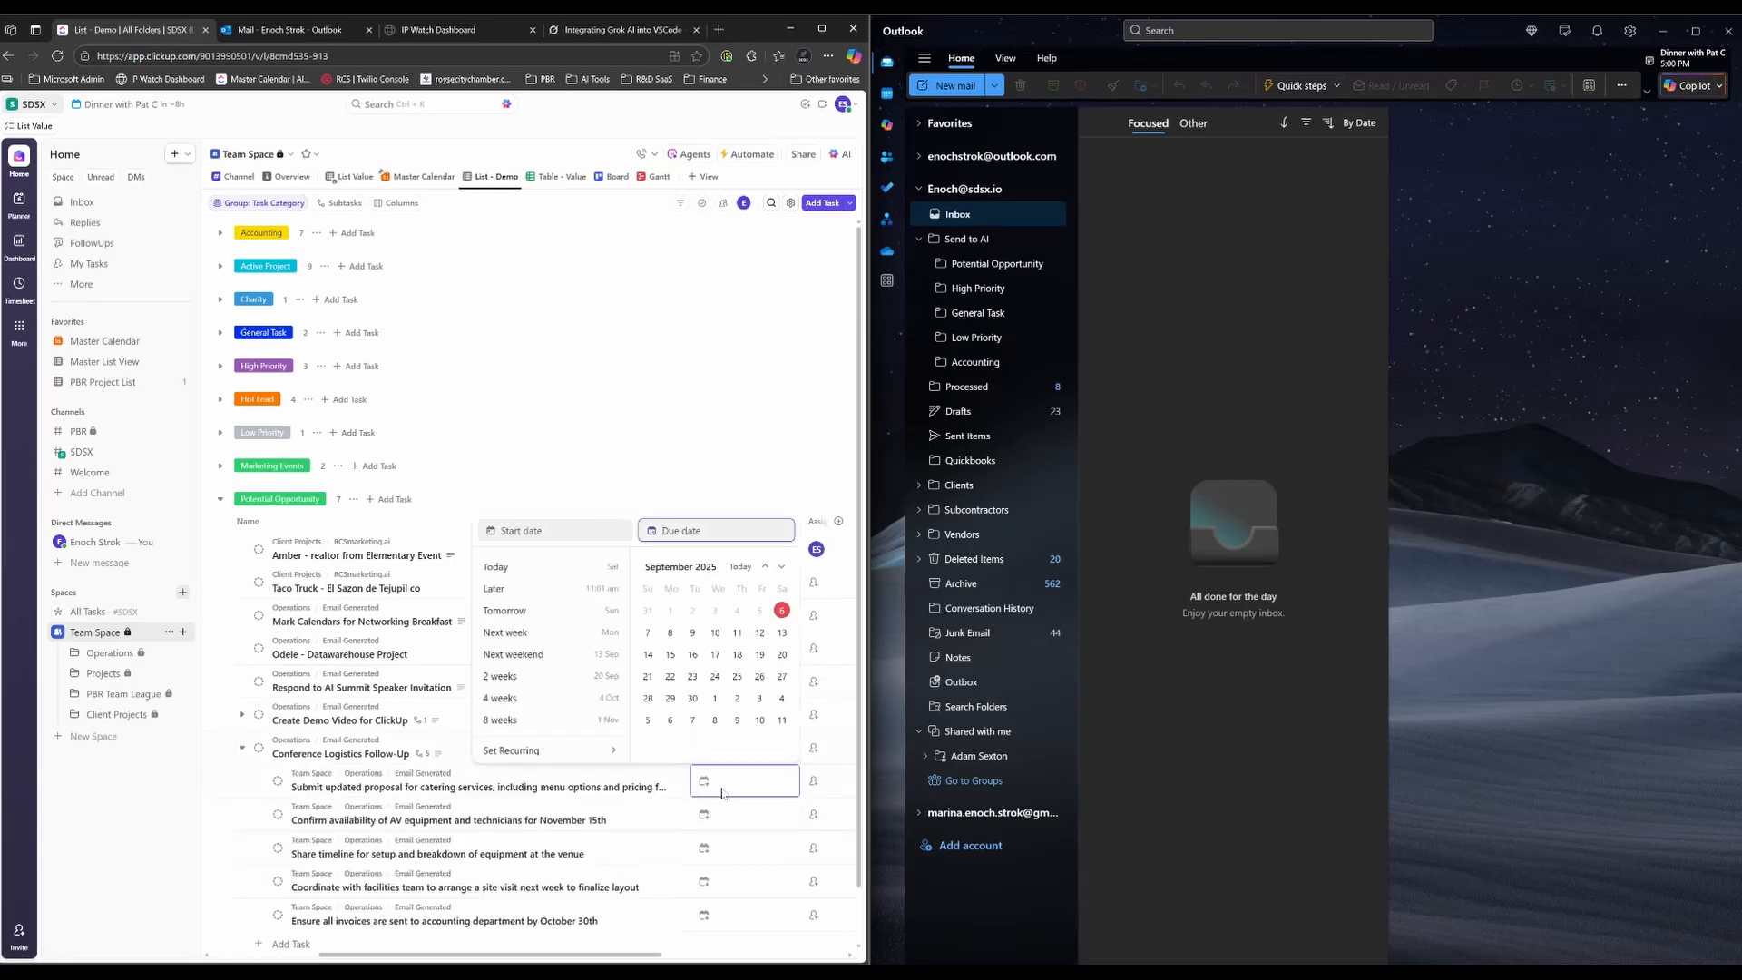
left_click(724, 793)
left_click(815, 782)
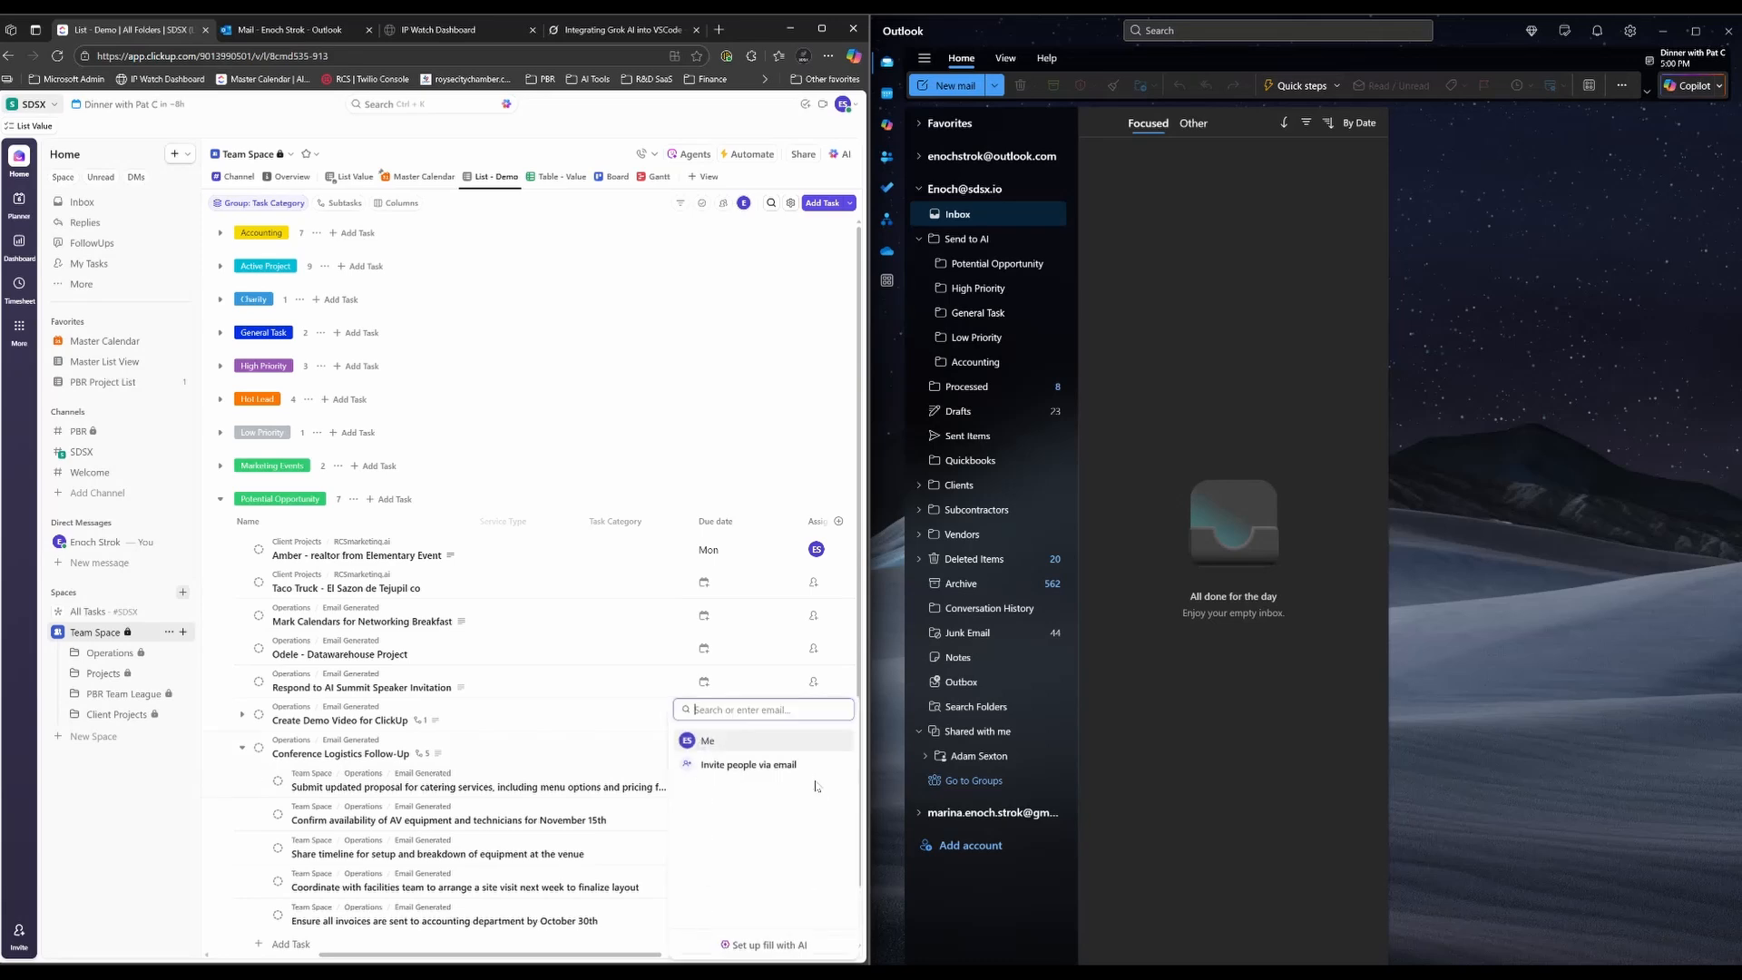
- Look at the options for adding fields to the List - Demo view, then close them
scroll(761, 590, "right", 3)
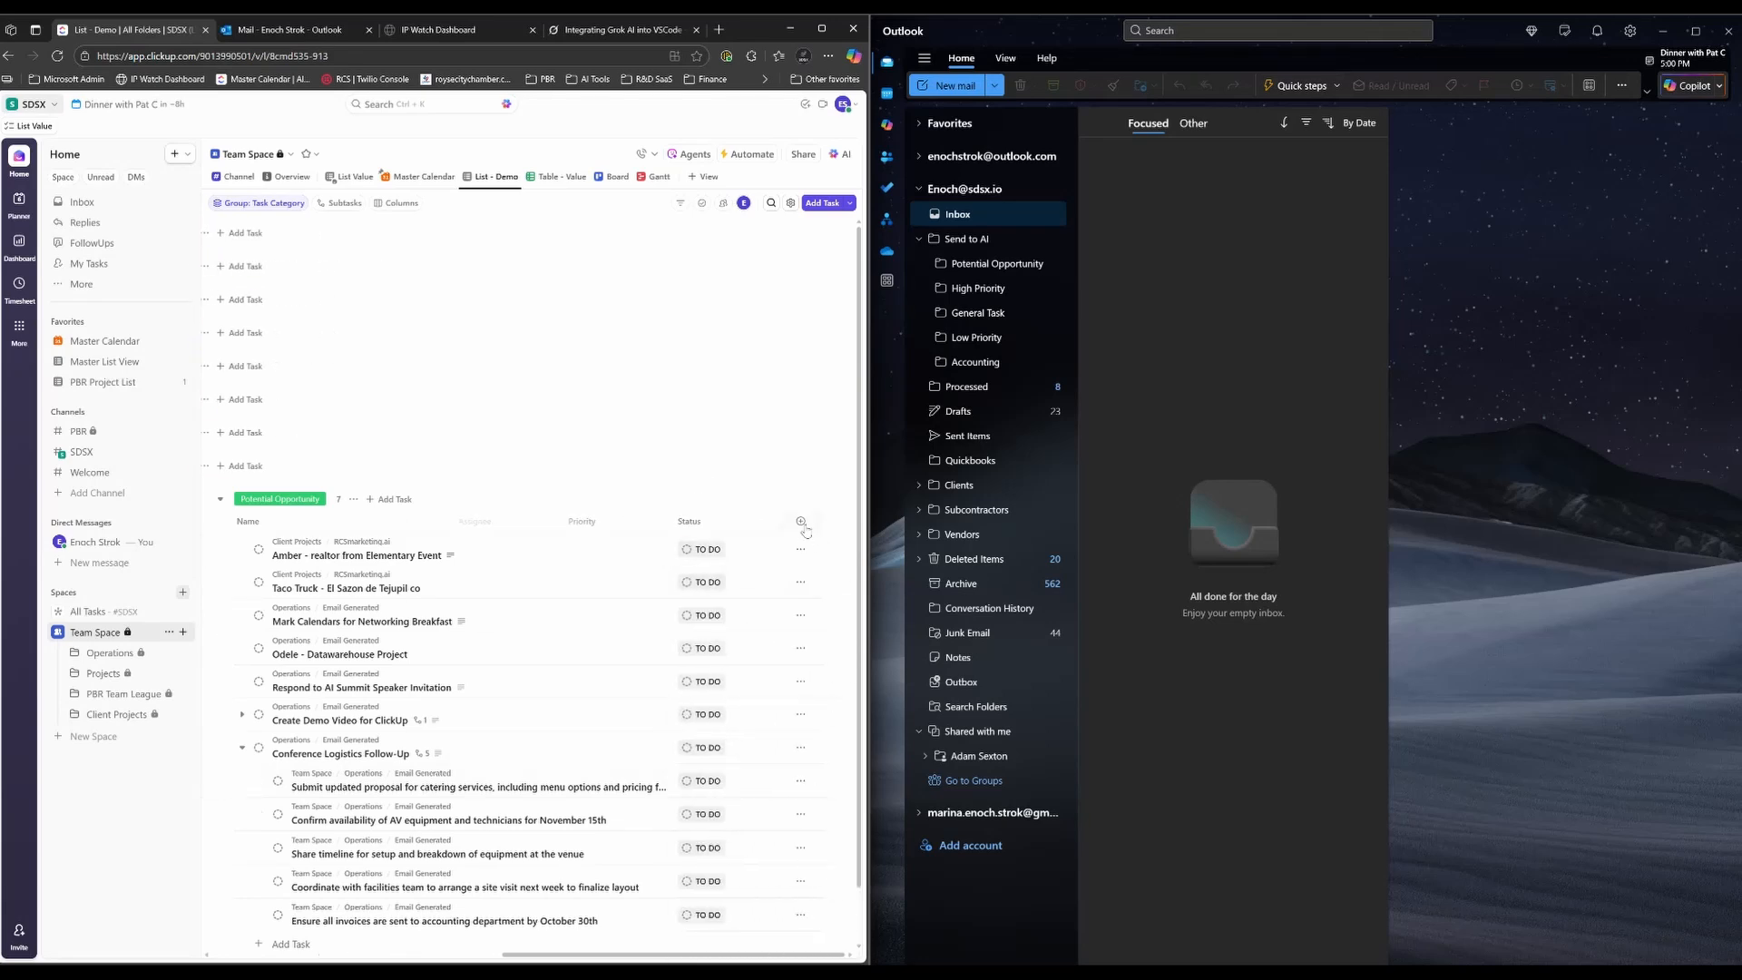
left_click(813, 521)
scroll(685, 481, "down", 1)
left_click(548, 330)
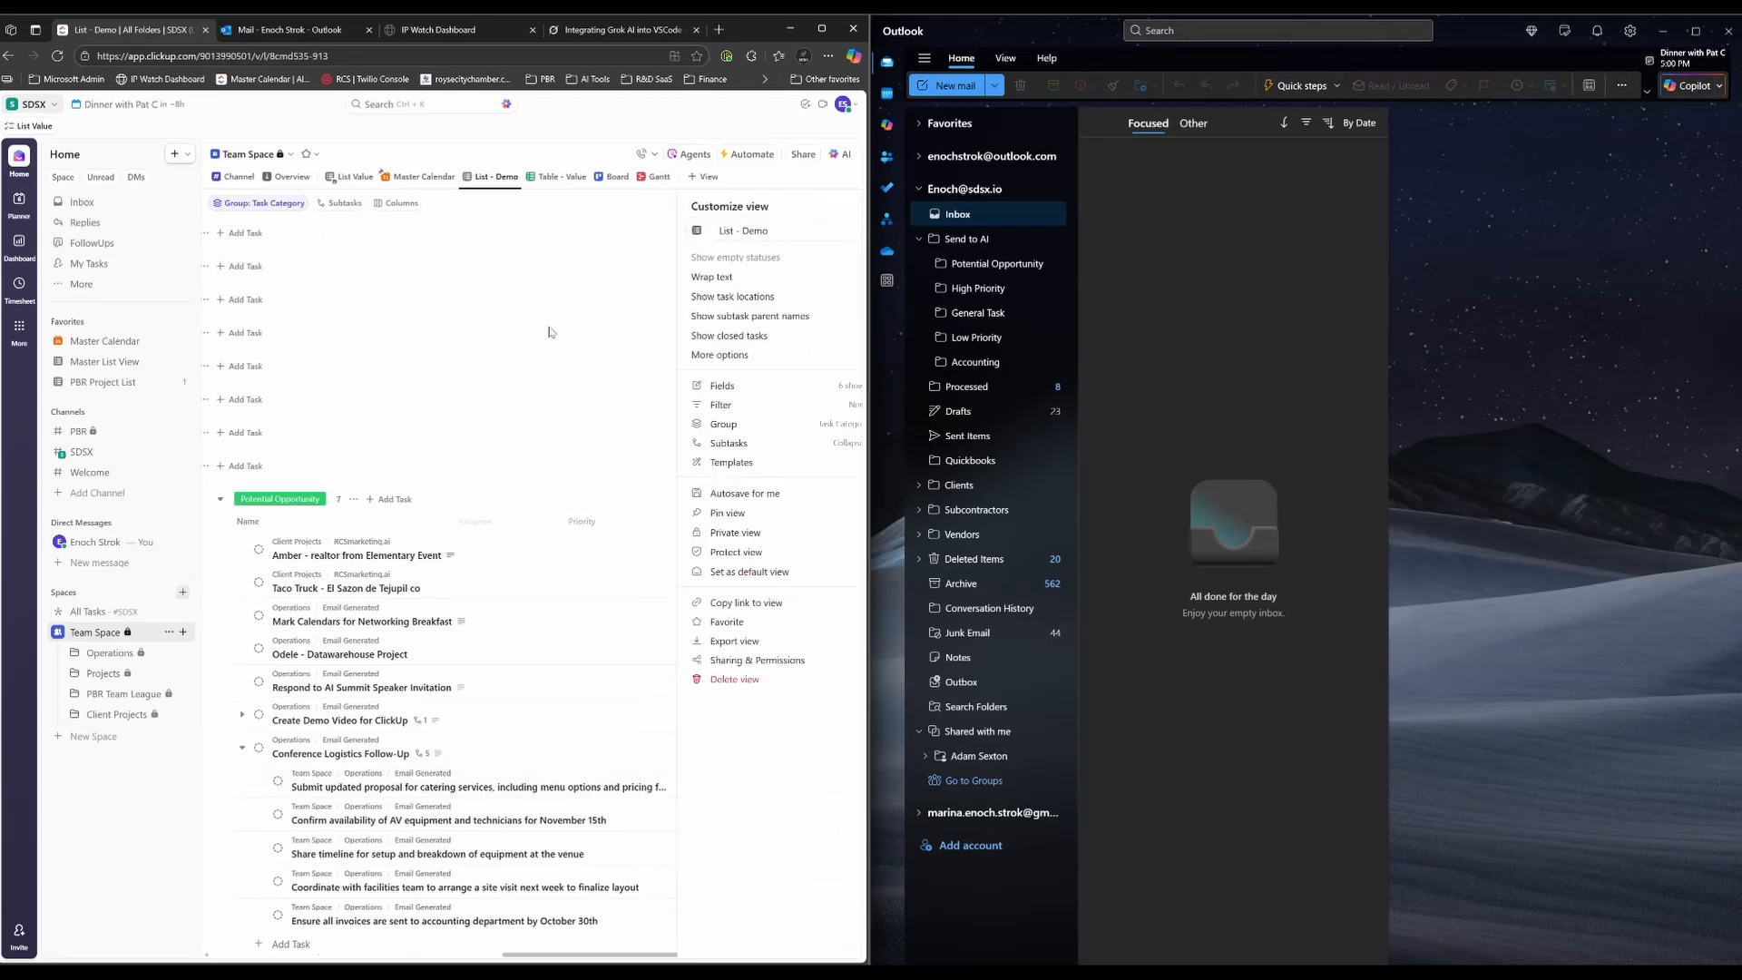
- Go to the Planner and filter its task backlog
left_click(616, 177)
left_click(25, 202)
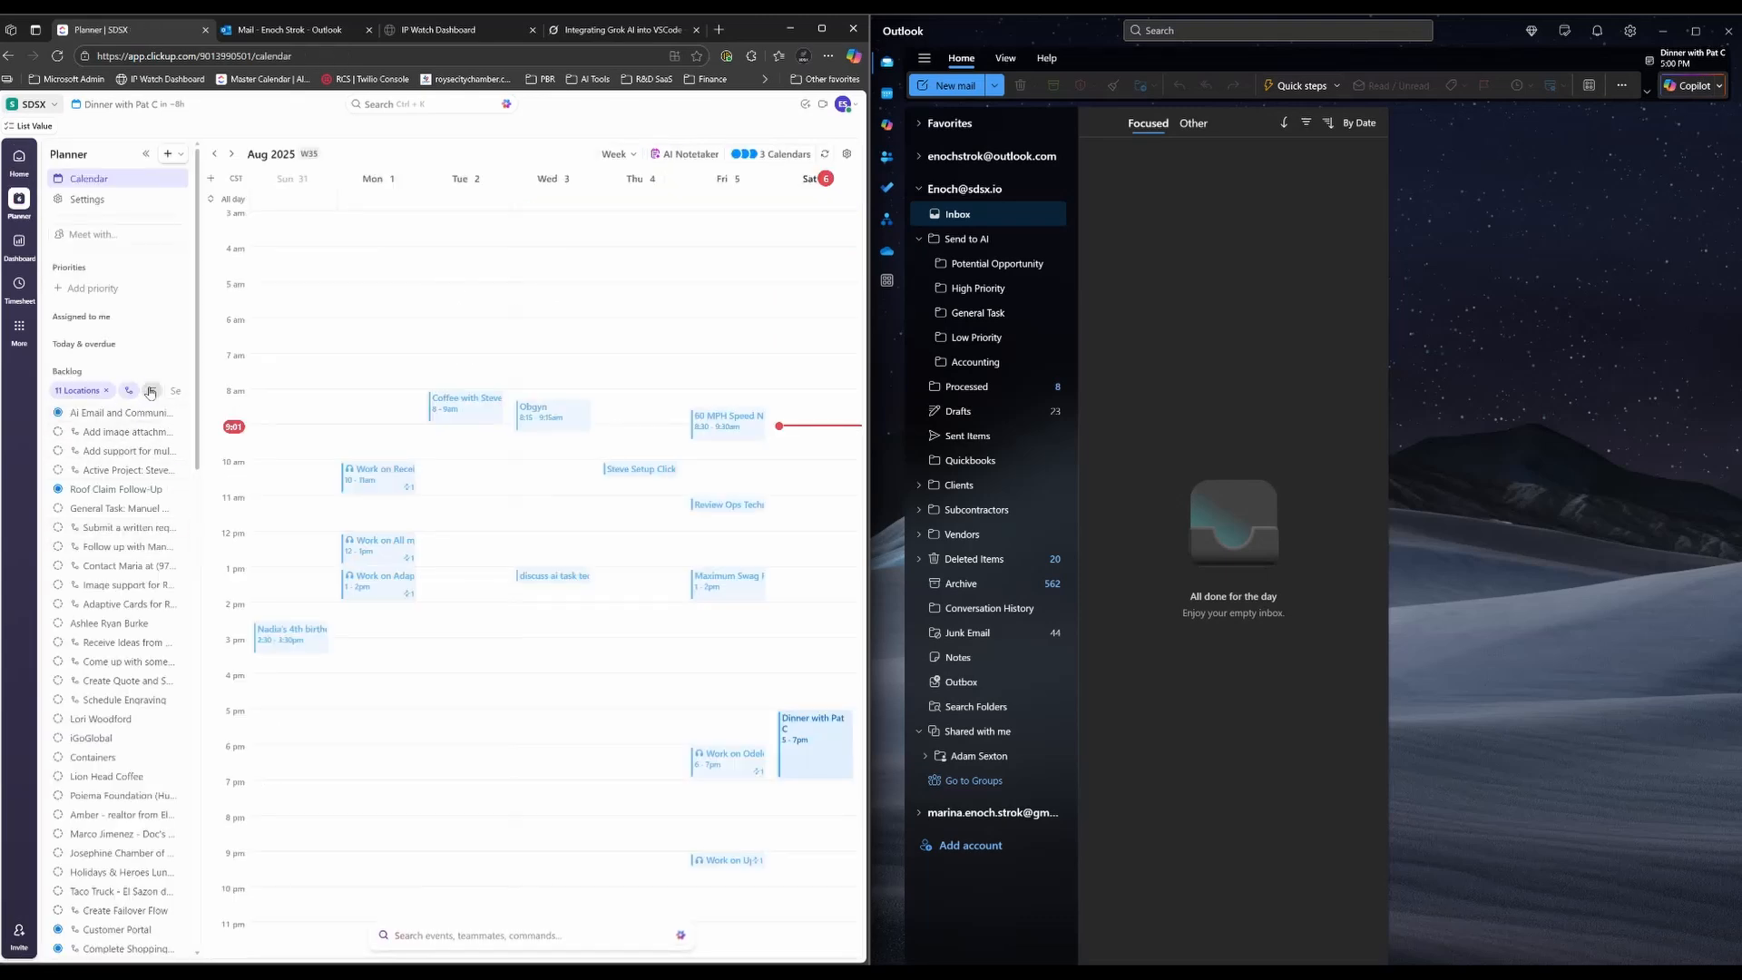
left_click(151, 390)
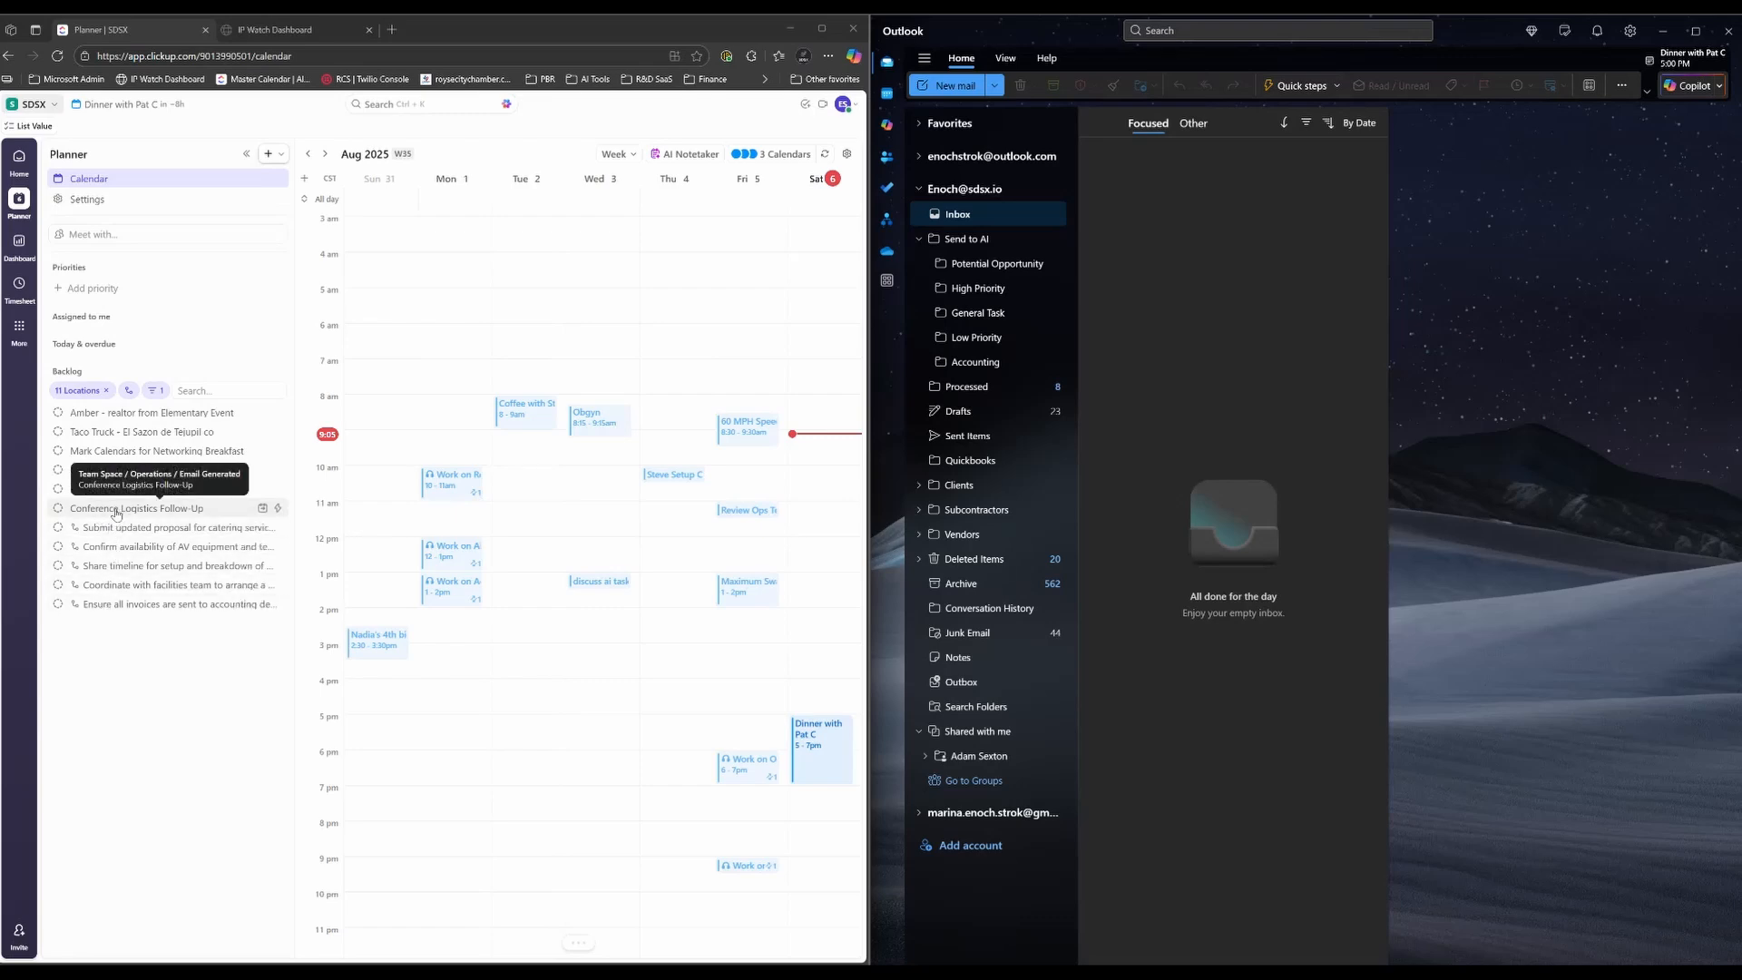
- Schedule the Conference Logistics subtasks consecutively on Saturday, September 6 from 10 am, one hour each, with the invoices subtask from 2 to 4 pm
left_click_drag(125, 514, 813, 473)
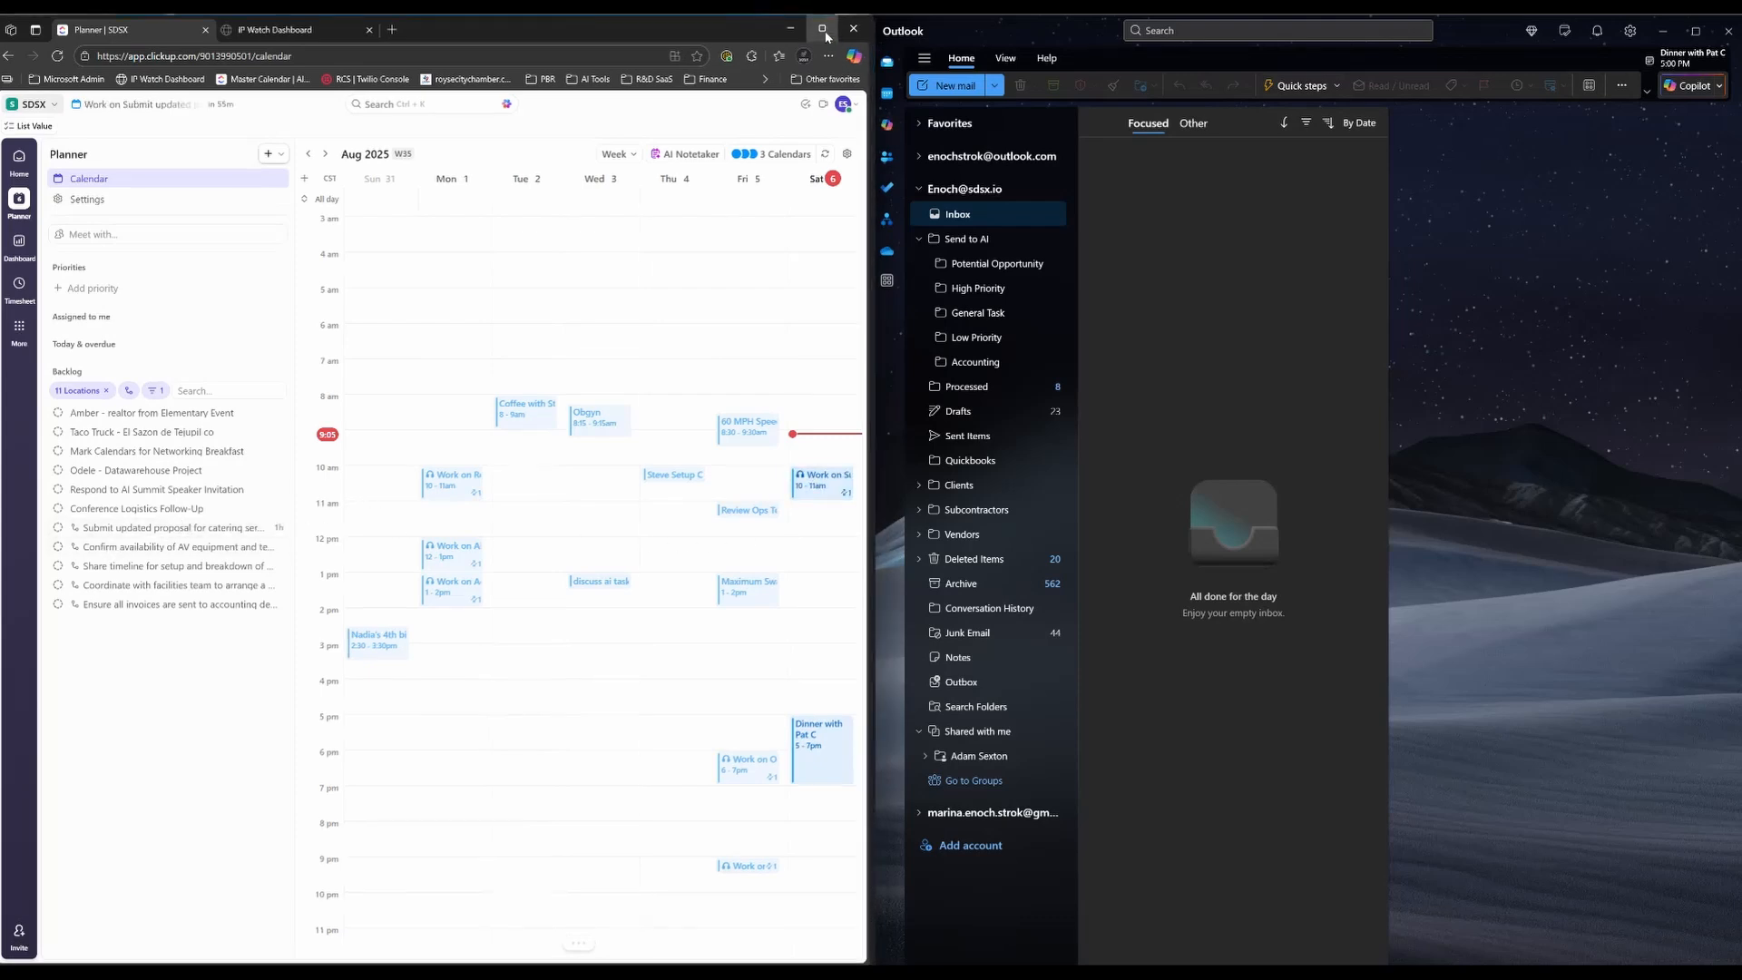
key("super+Up")
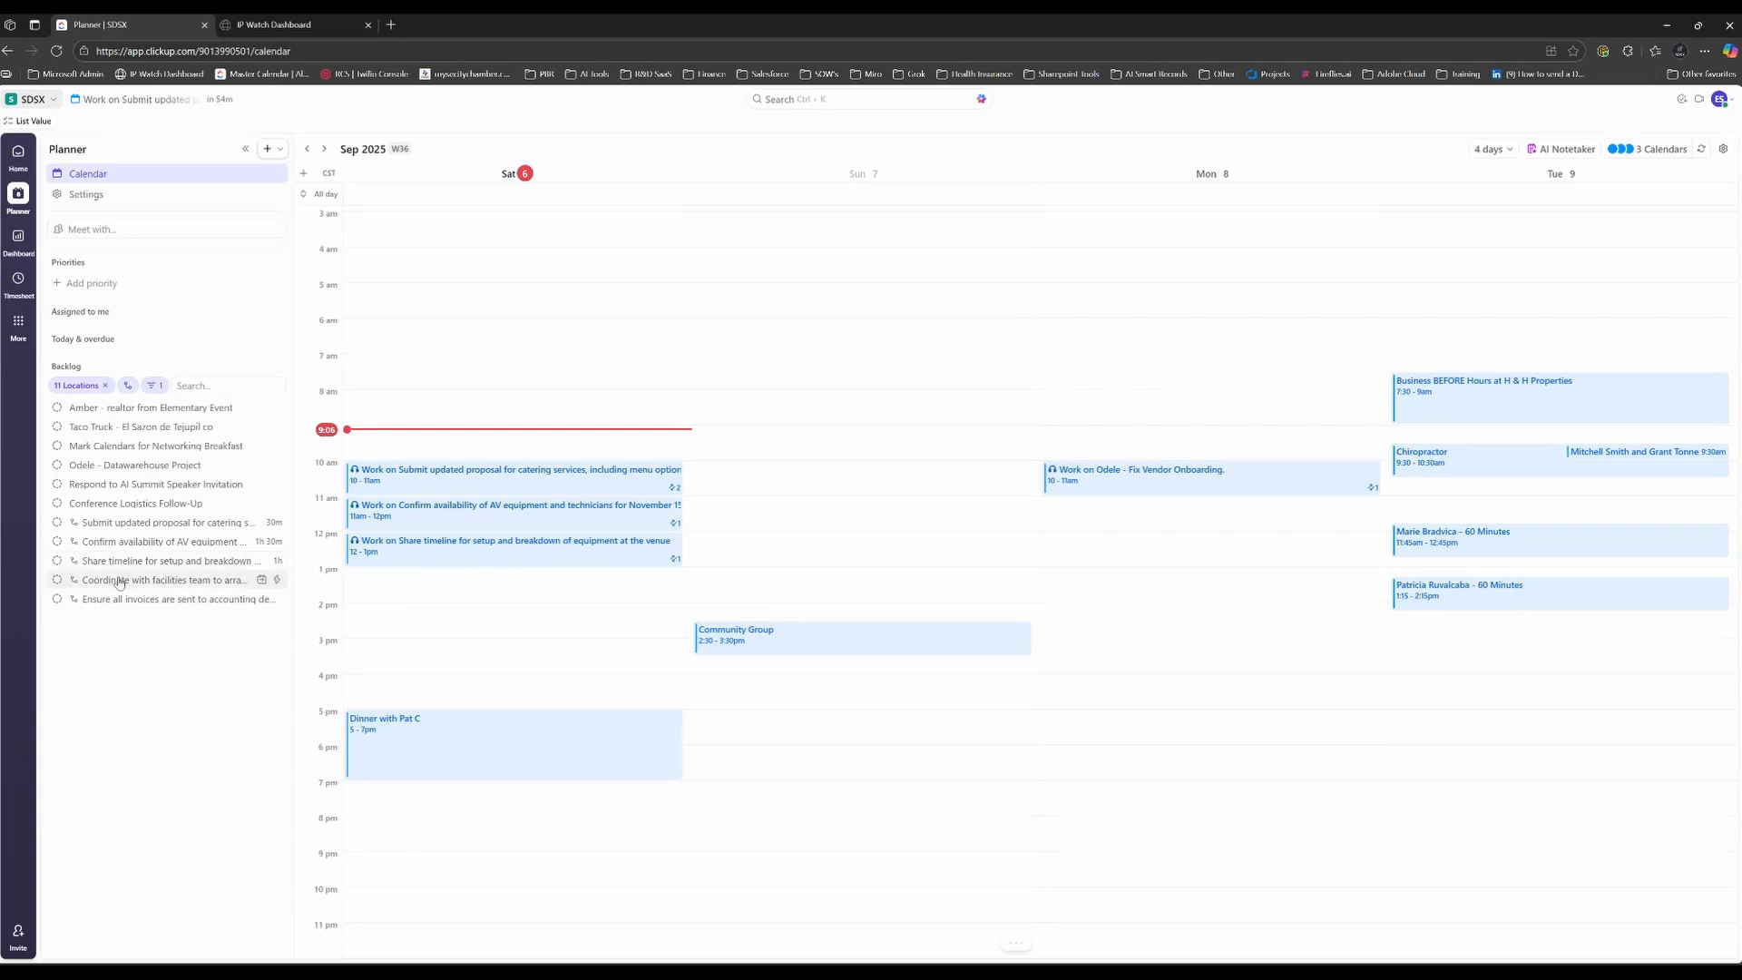
left_click_drag(118, 584, 495, 581)
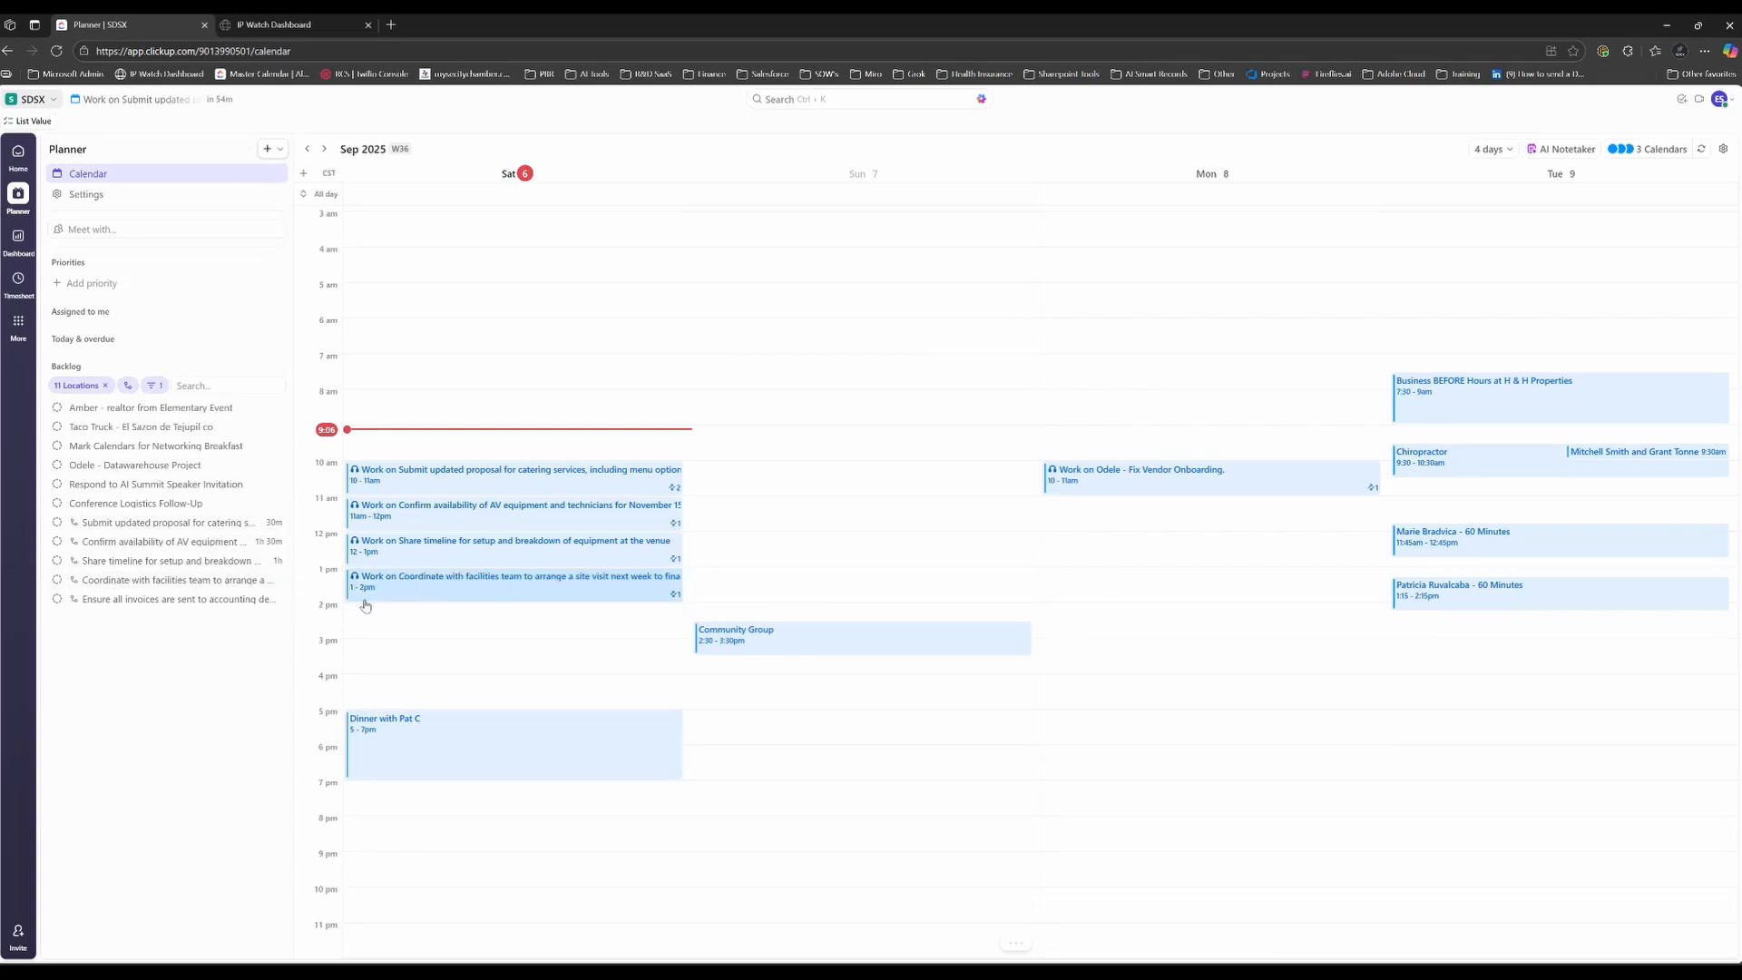
left_click_drag(210, 606, 531, 675)
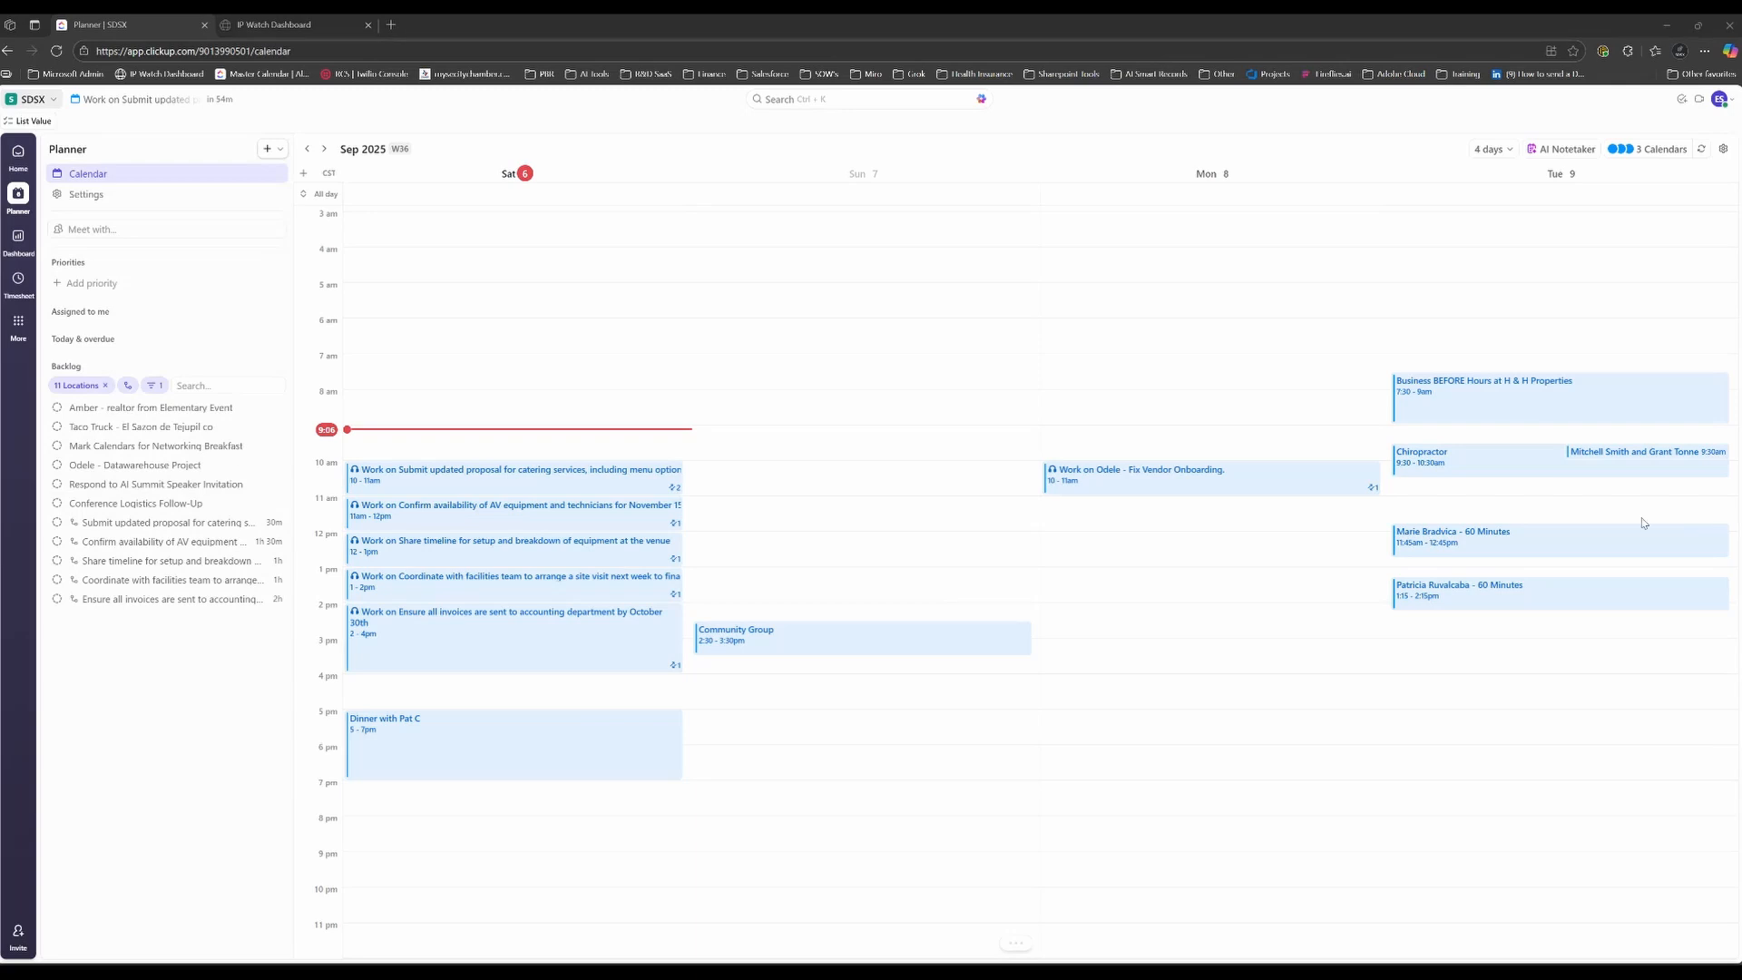
- Open the details of the catering proposal focus block and switch the calendar to the week view
left_click(532, 478)
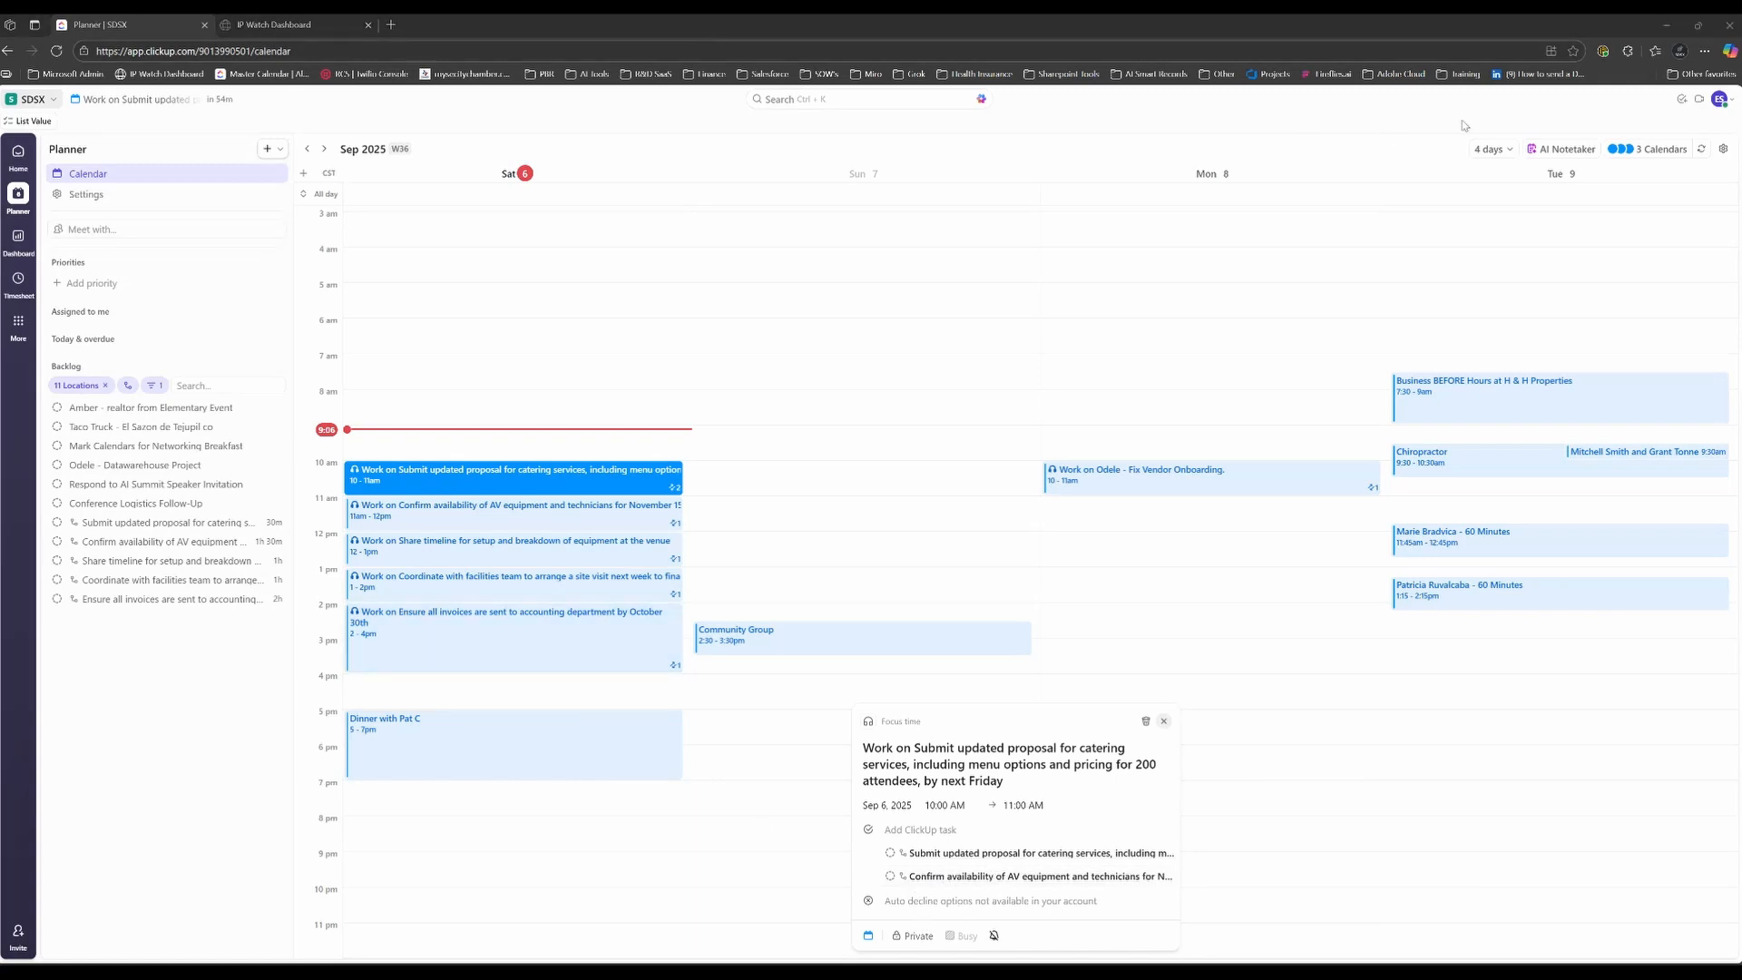
left_click(1491, 149)
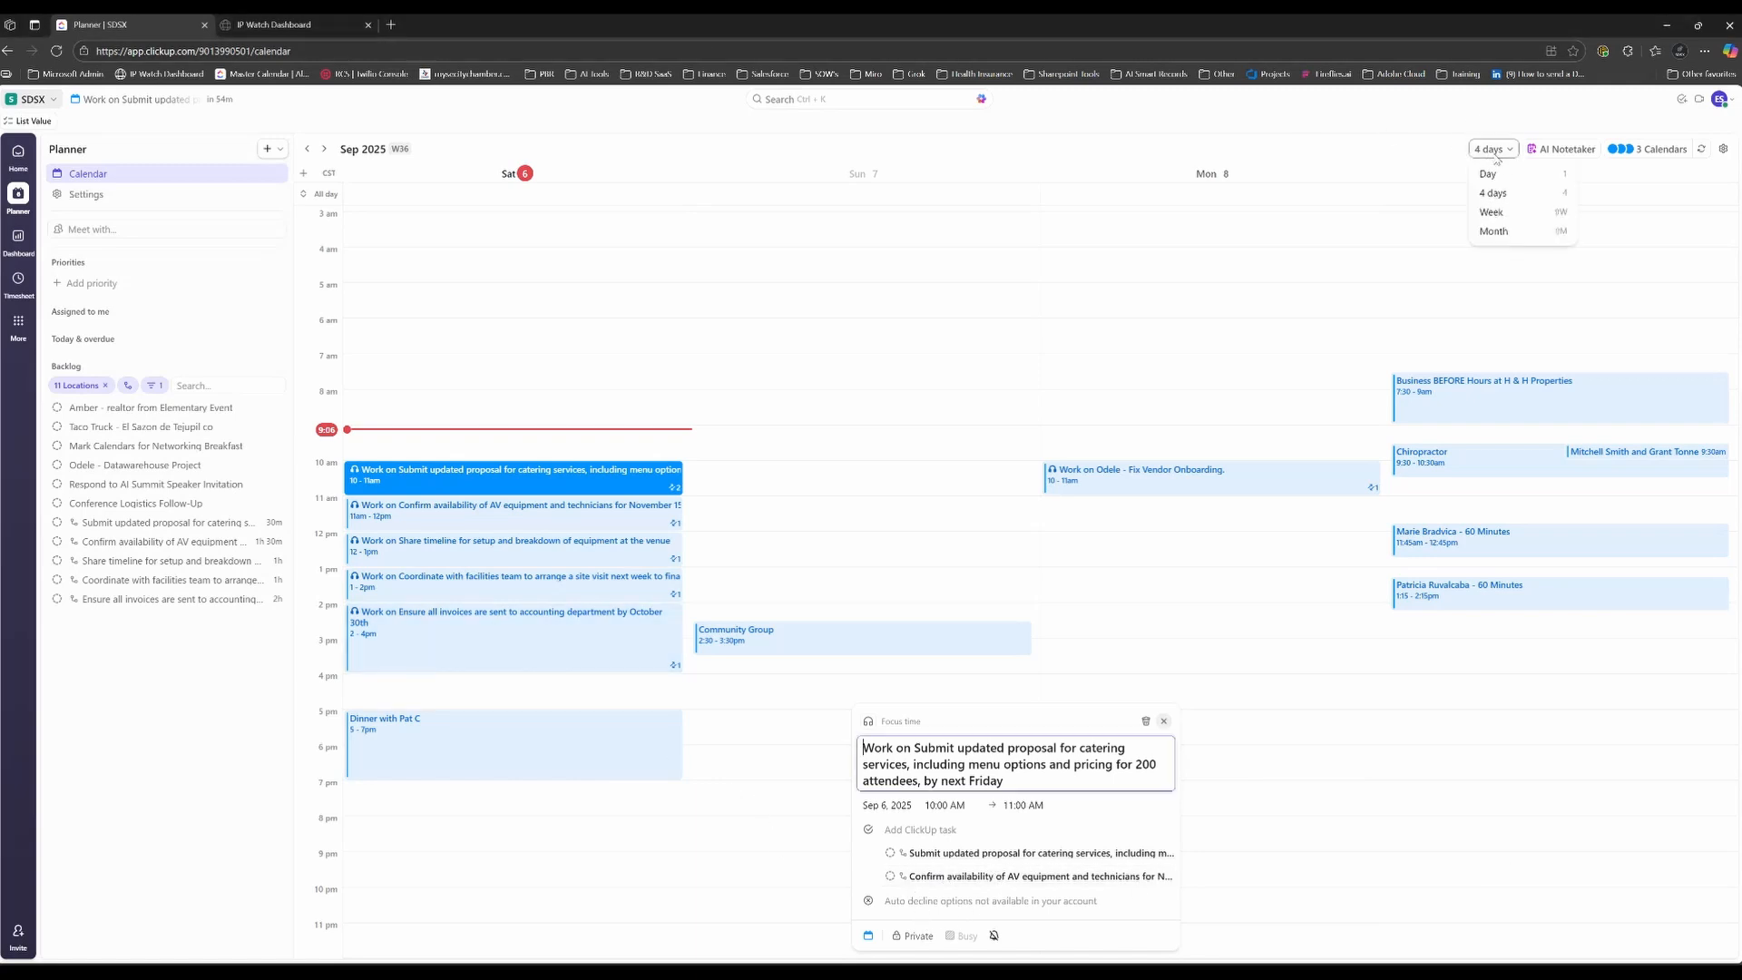
left_click(1493, 232)
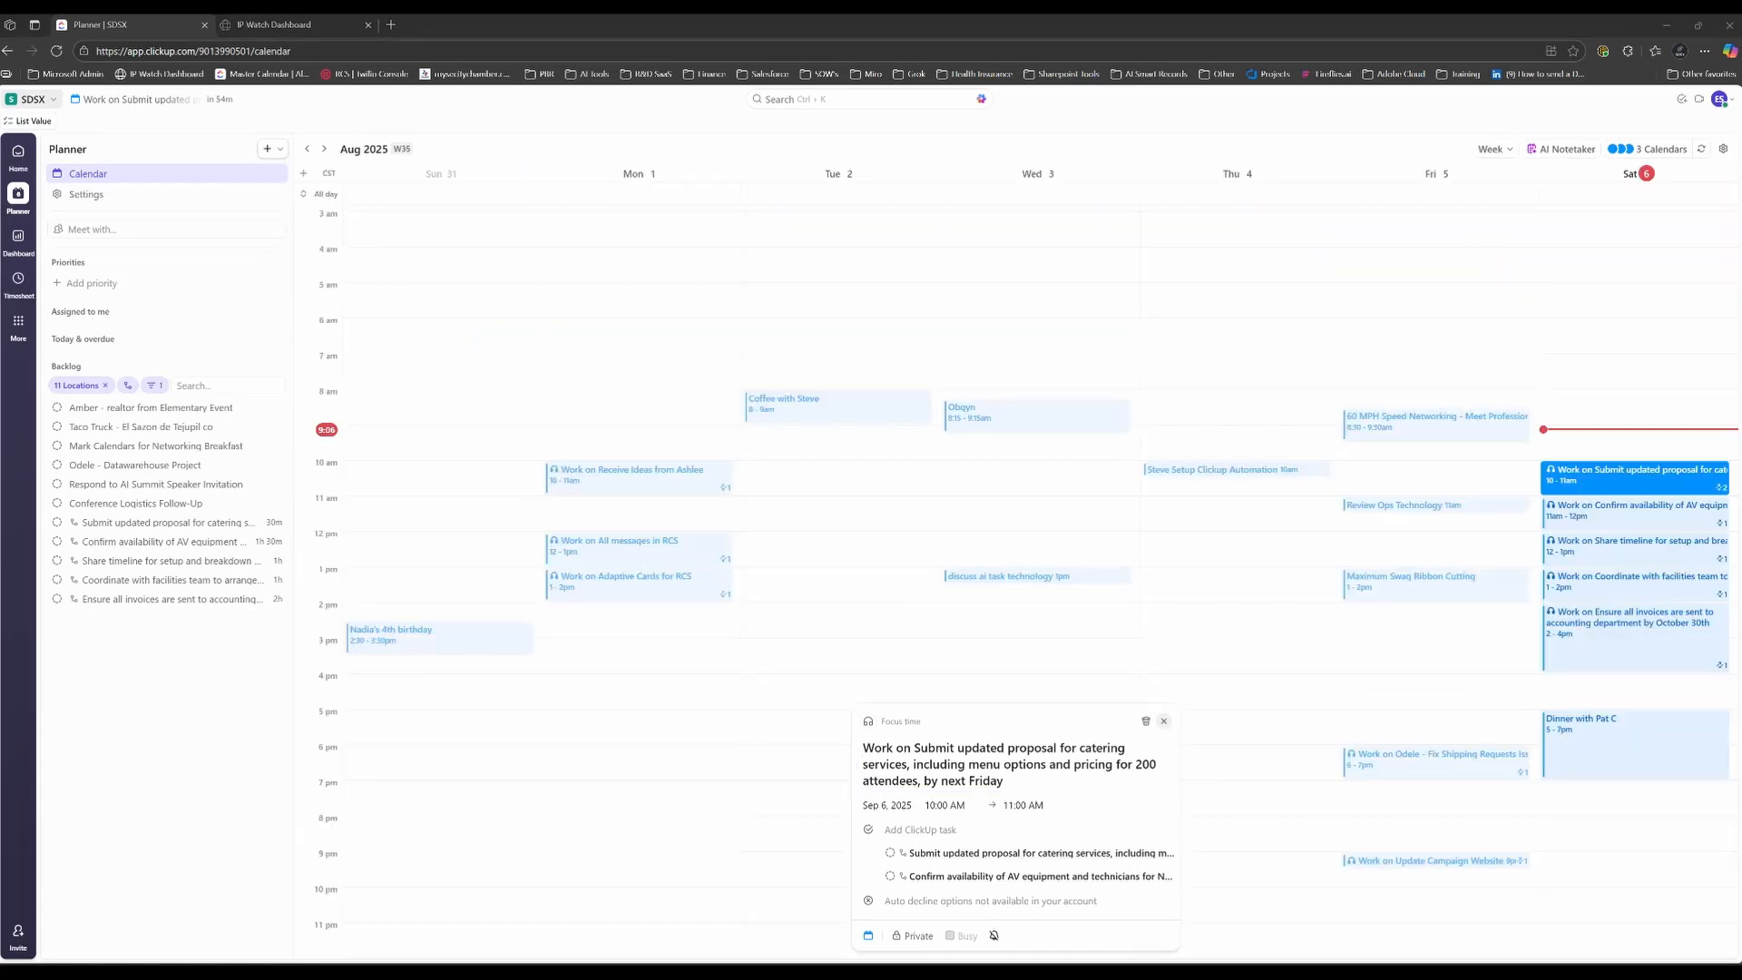